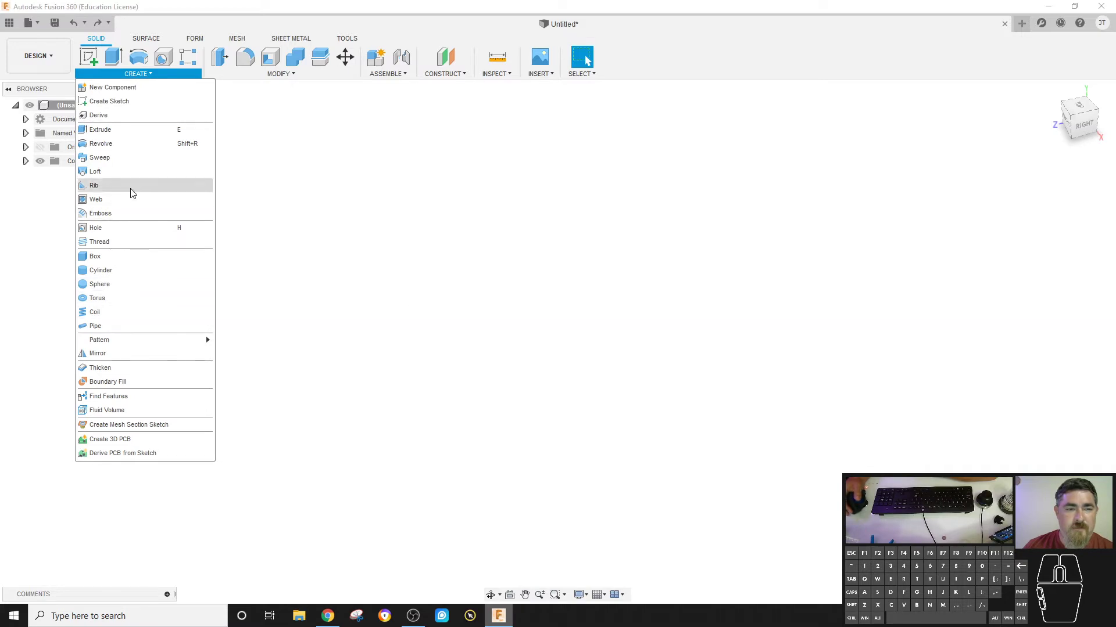
Sketch a rectangle from the origin on the horizontal plane, enlarge it by its free corner, and finish the sketch
mouse_move(124, 347)
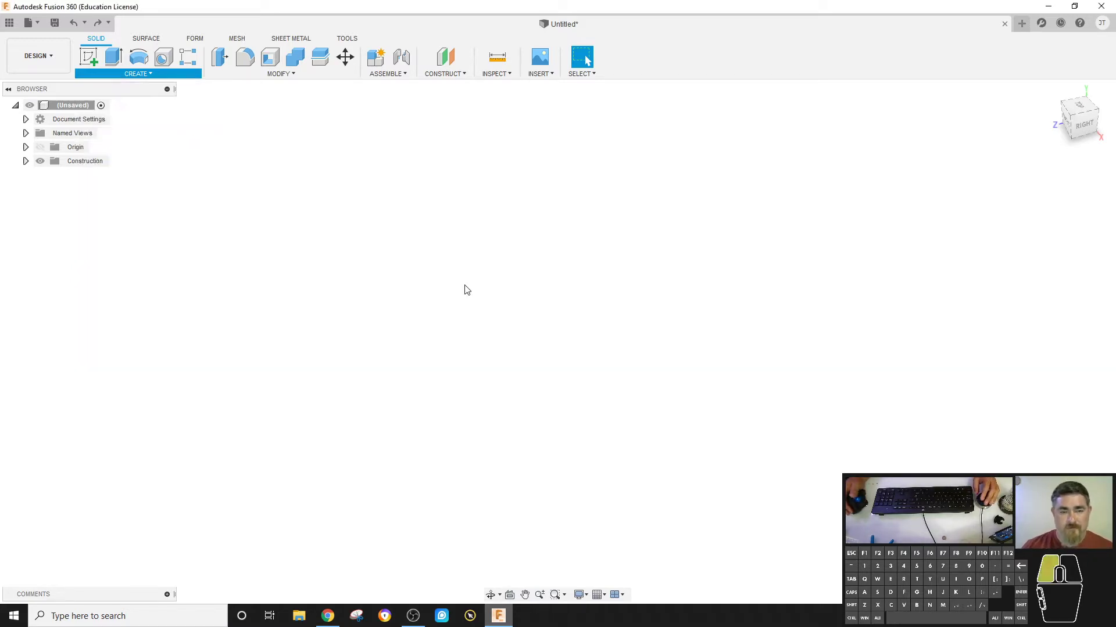
left_click(115, 61)
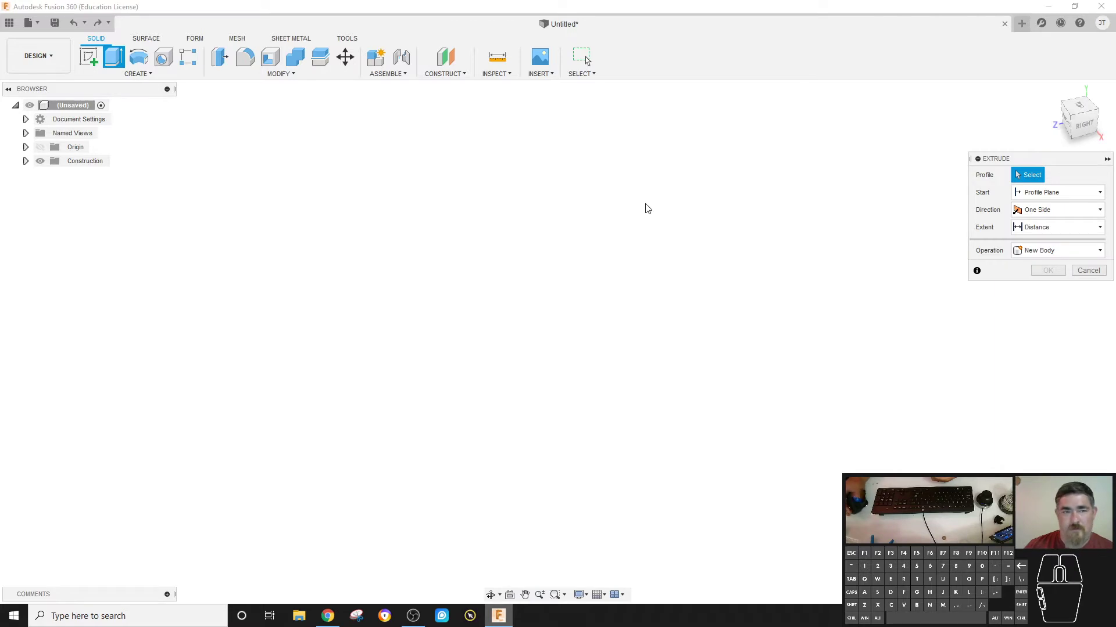
left_click(89, 56)
left_click(520, 358)
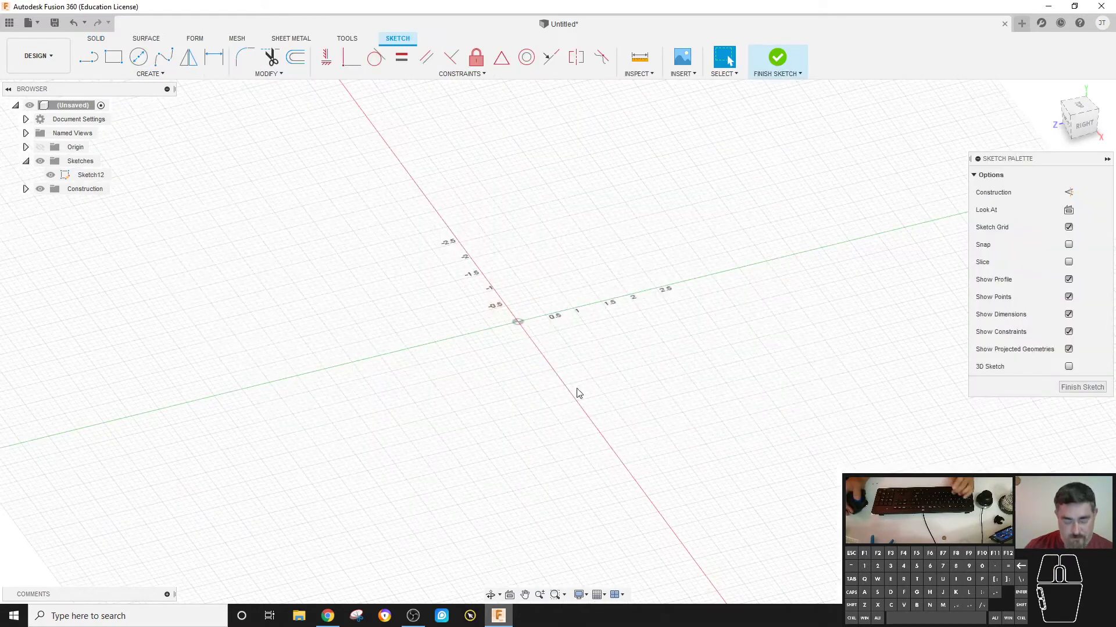
key("r")
left_click(475, 432)
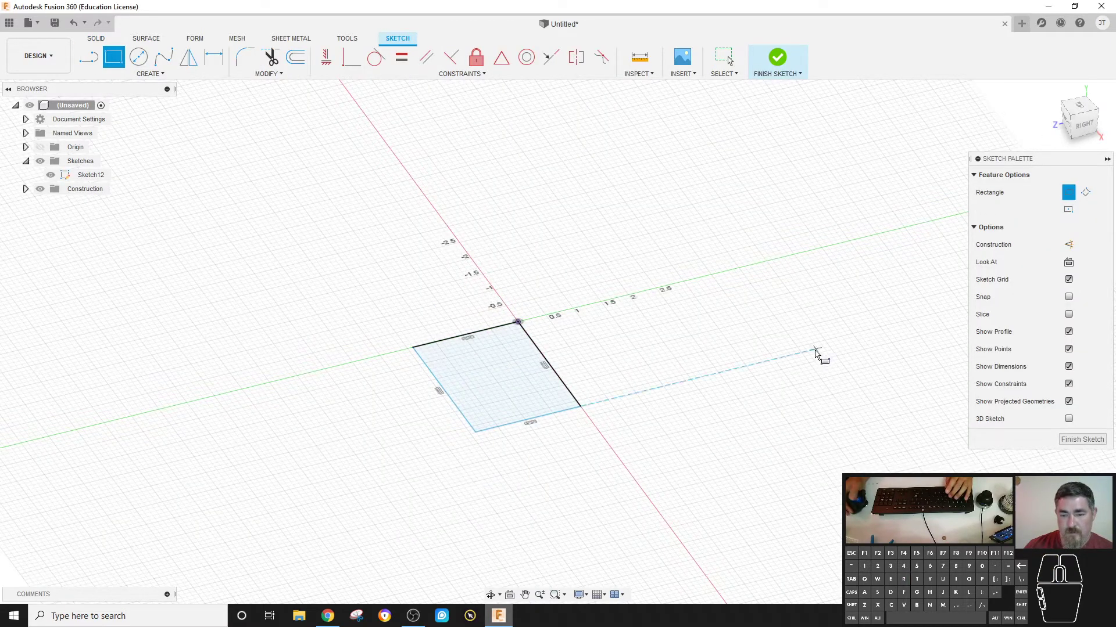
key("Escape")
left_click_drag(476, 433, 446, 522)
left_click(777, 57)
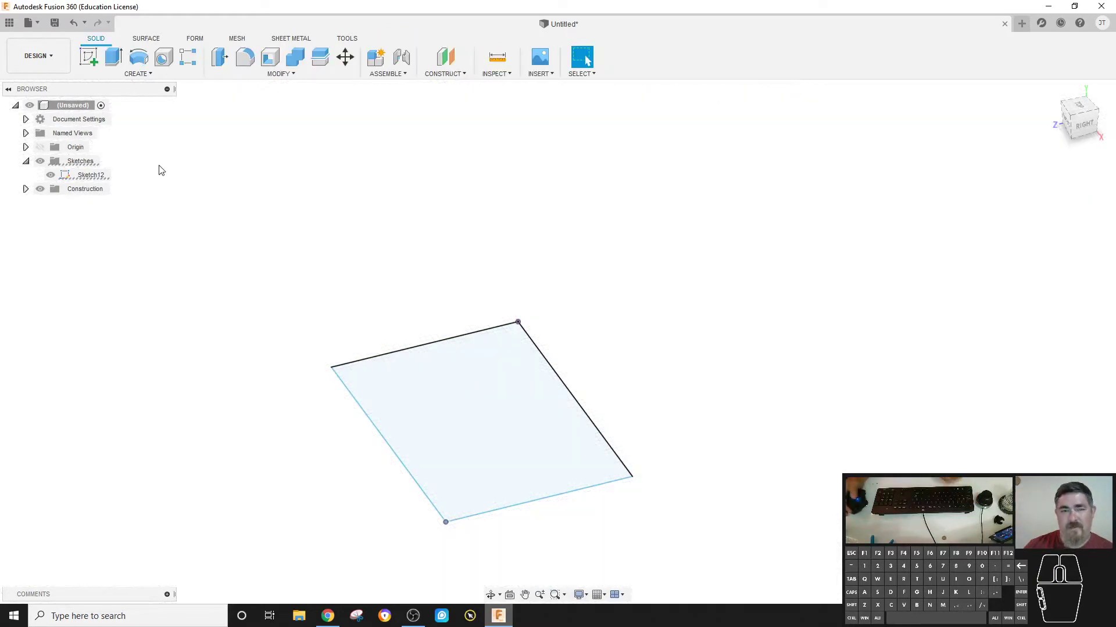
Extrude the rectangle upward about 0.30 in as a new body
left_click(114, 57)
left_click_drag(485, 408, 485, 389)
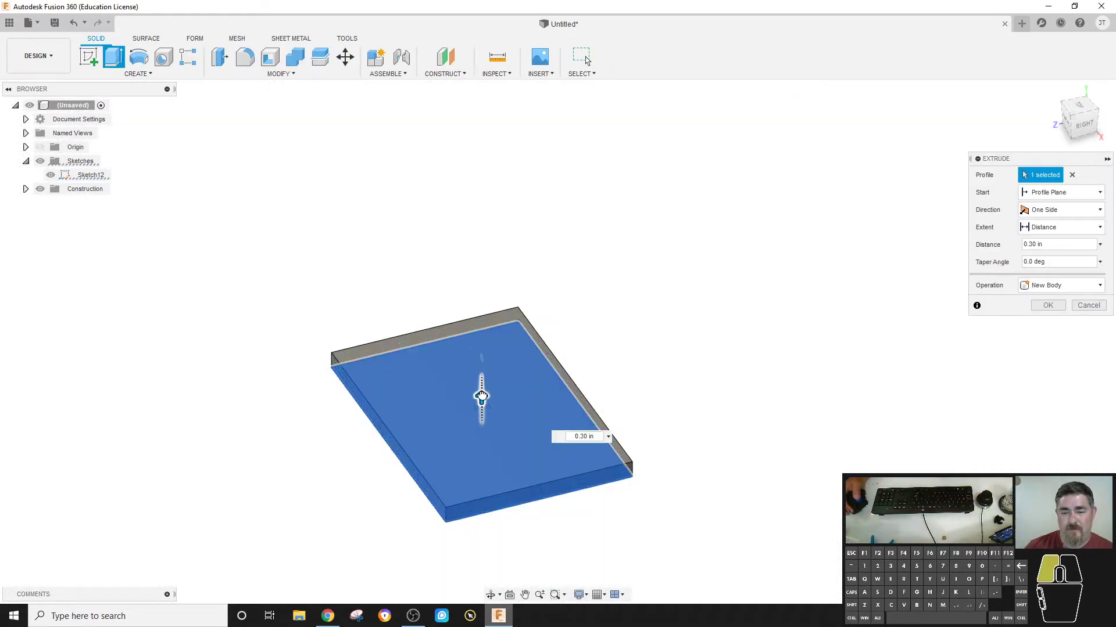
left_click(1046, 306)
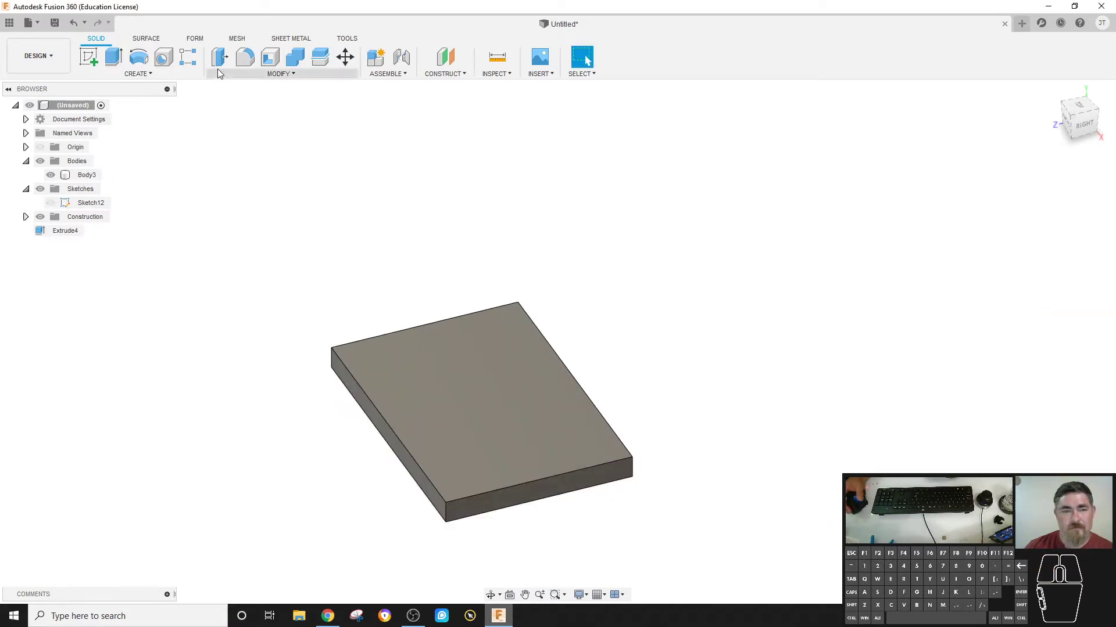
Place a simple hole about 0.20 in in diameter and 1.90 in deep on the top face near the plate's back corner
left_click(163, 57)
left_click(503, 329)
scroll(506, 329, "up", 3)
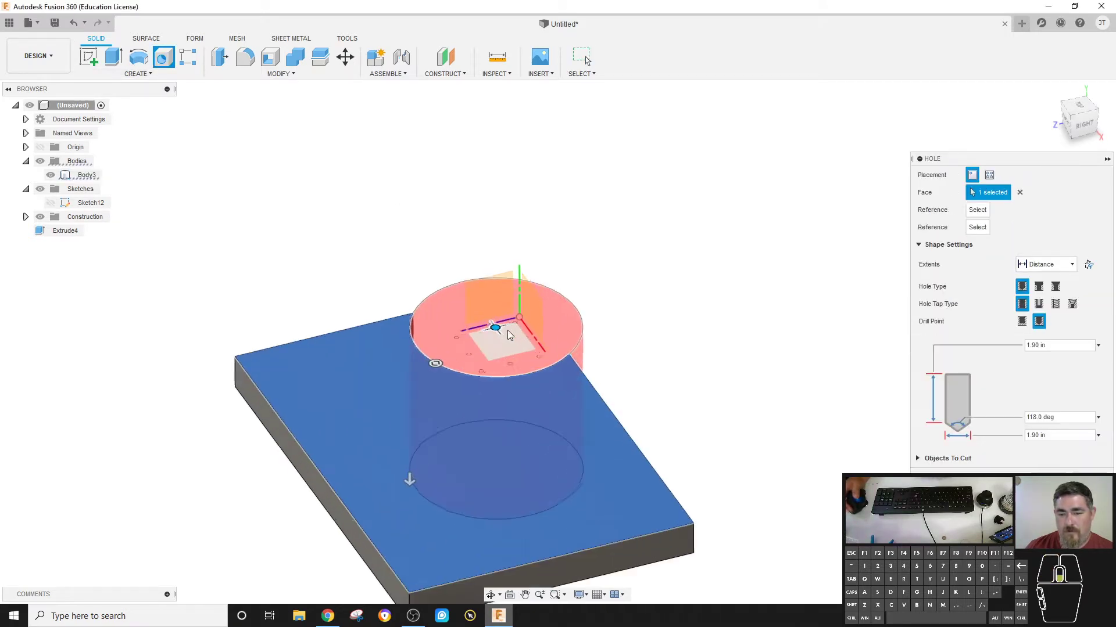
left_click_drag(412, 370, 507, 310)
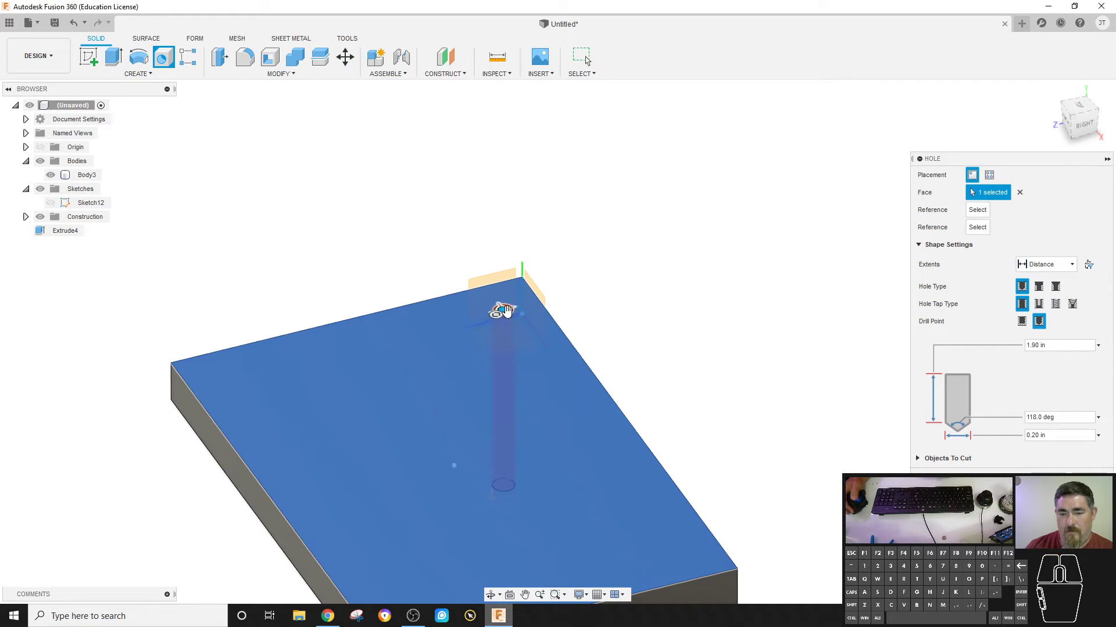
left_click(1040, 488)
Set up a 3 by 3 rectangular pattern of the hole along the plate's long edge, extending about 1.50 in by 1.10 in
scroll(529, 284, "up", 2)
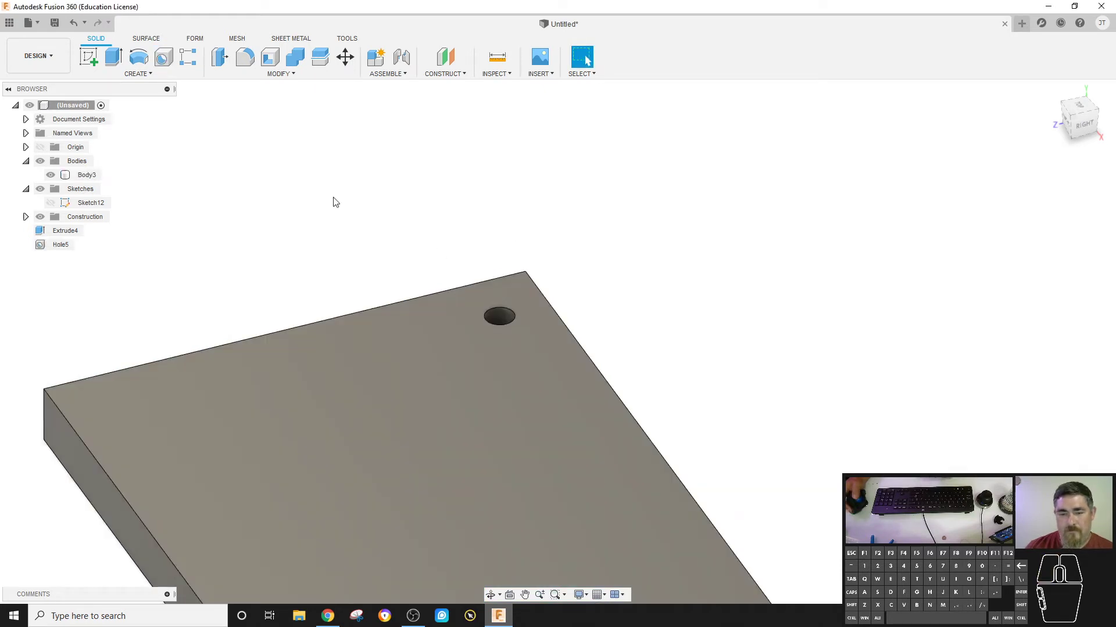
left_click(189, 60)
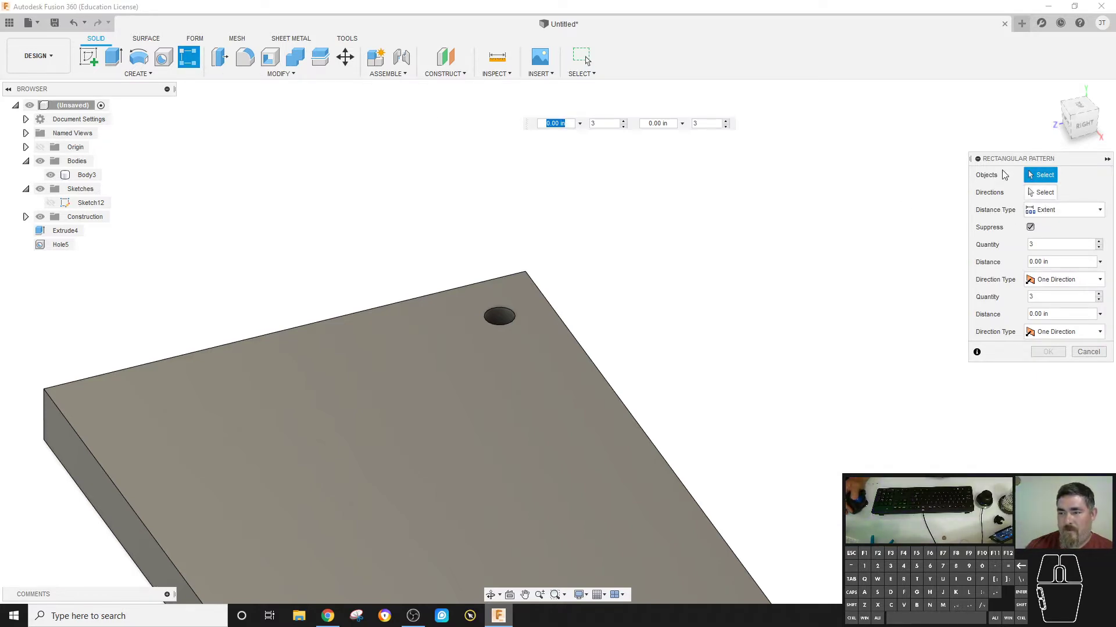
left_click(500, 317)
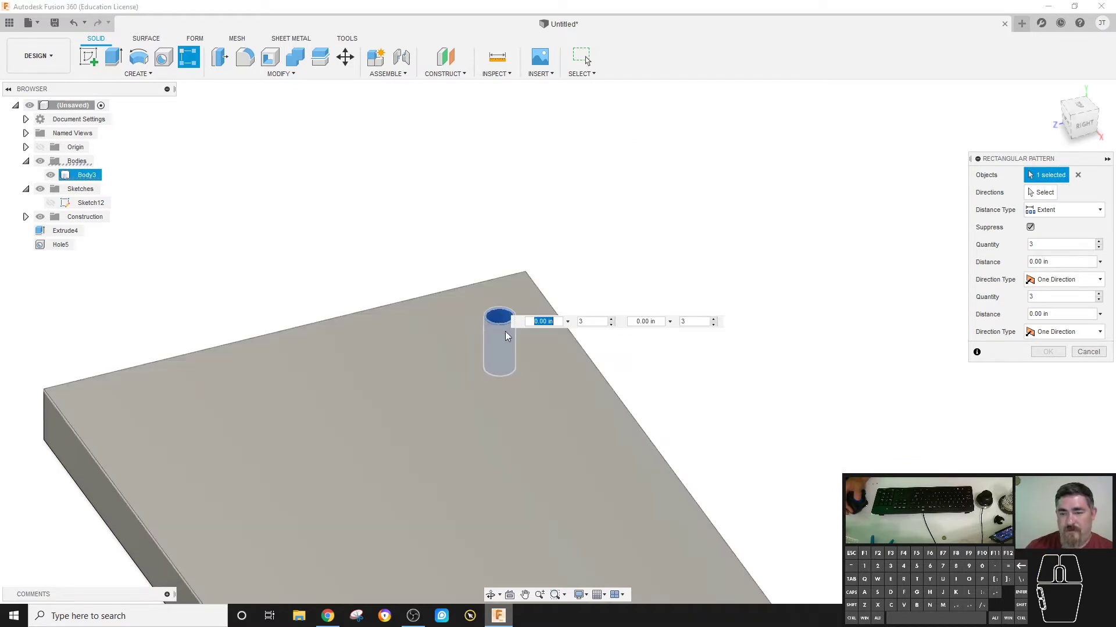
left_click(1050, 194)
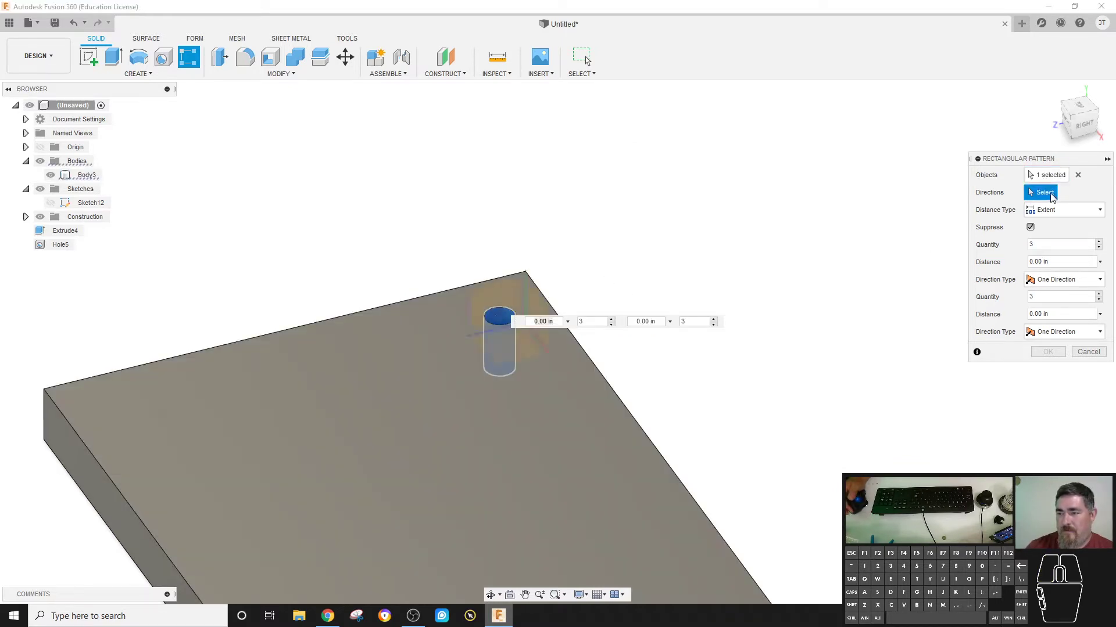
left_click(539, 289)
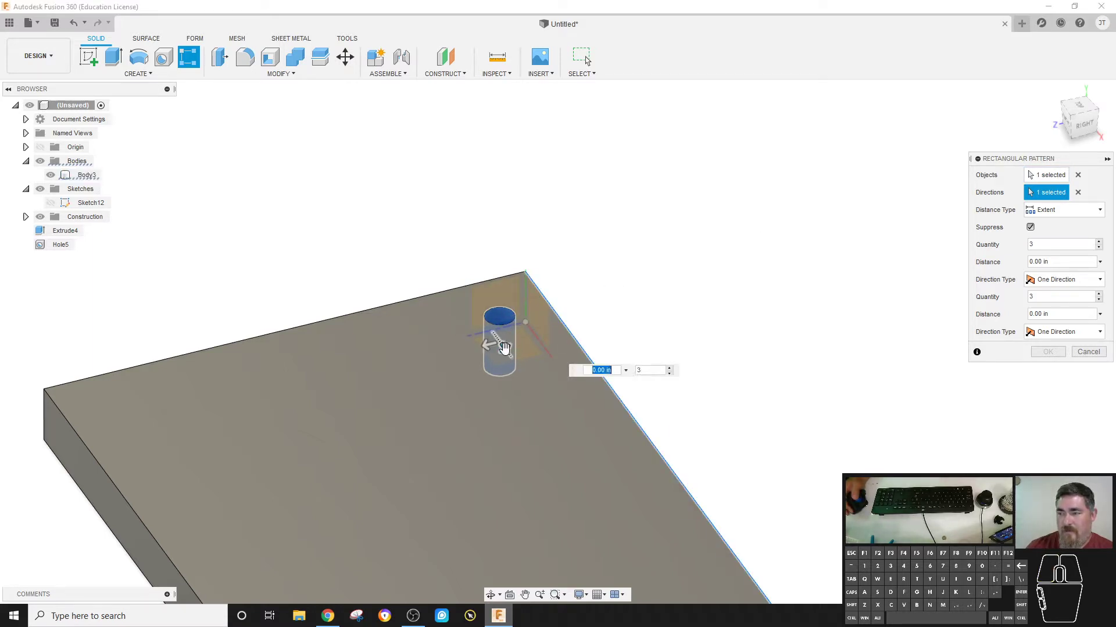
left_click_drag(505, 347, 594, 469)
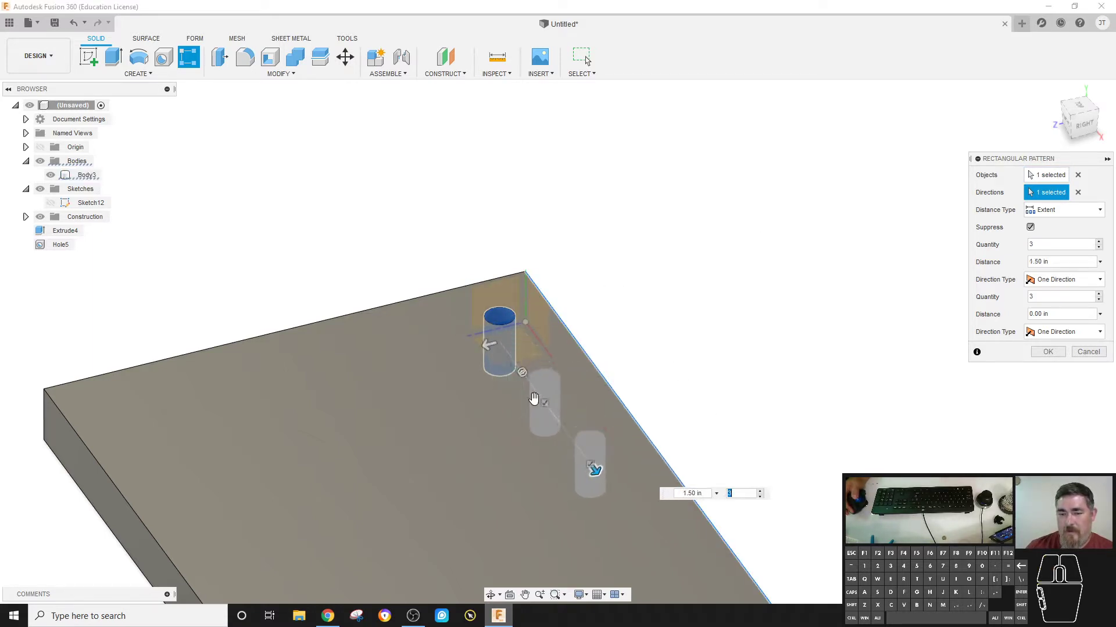
left_click_drag(489, 344, 329, 365)
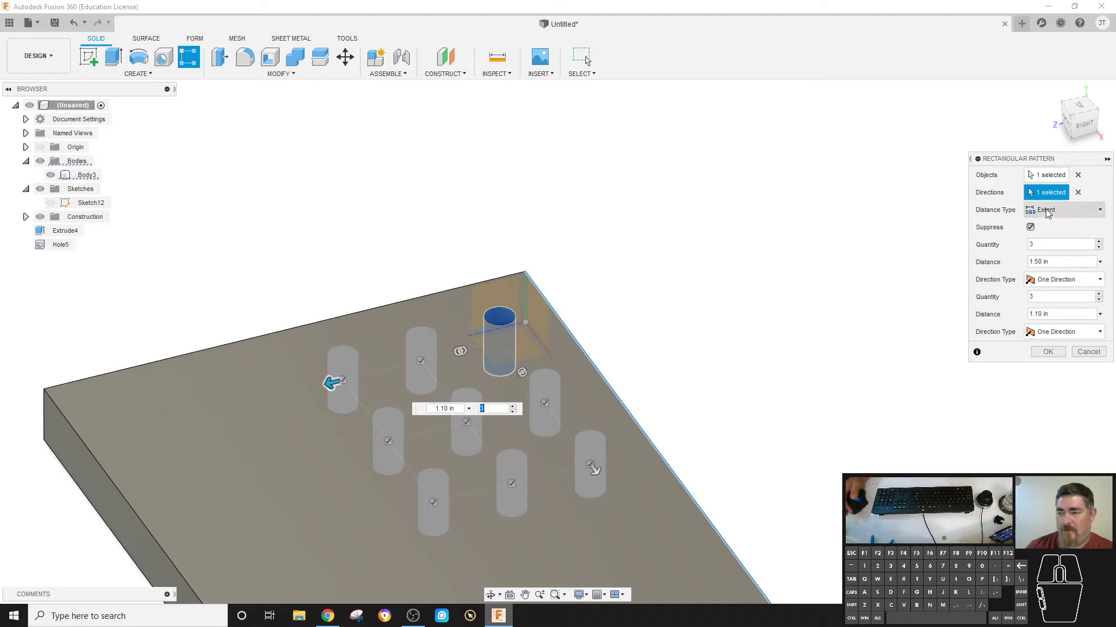
Change the pattern's distance type to Spacing and widen the second direction's spacing to about 0.60 in
left_click(1075, 210)
left_click(1055, 237)
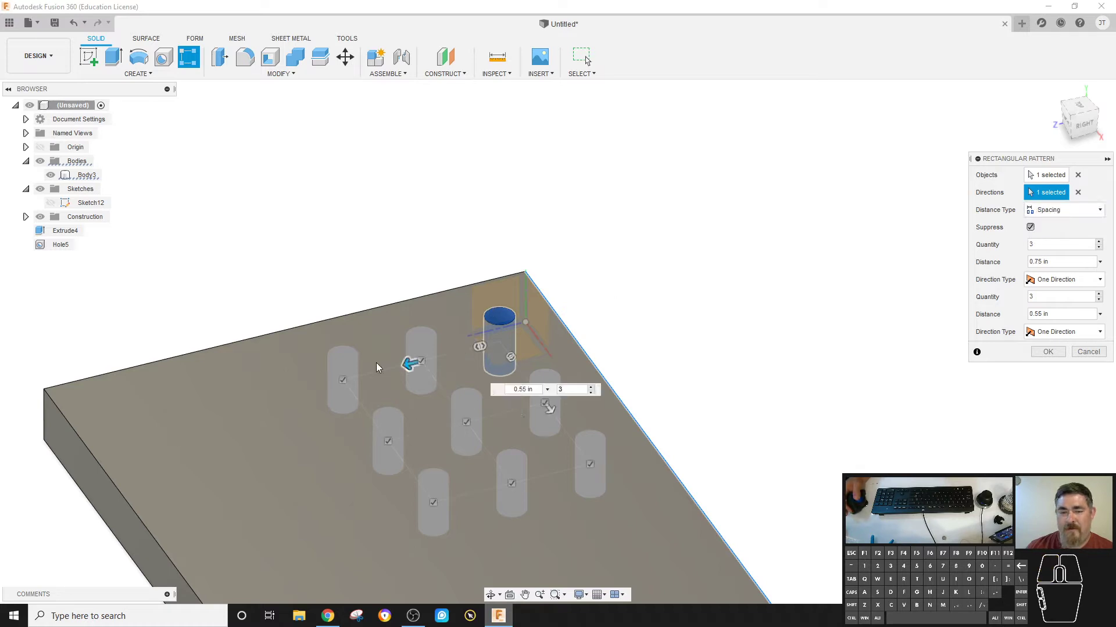
mouse_move(409, 364)
left_mouse_down()
mouse_move(344, 378)
mouse_move(470, 352)
mouse_move(374, 369)
mouse_move(405, 364)
left_mouse_up()
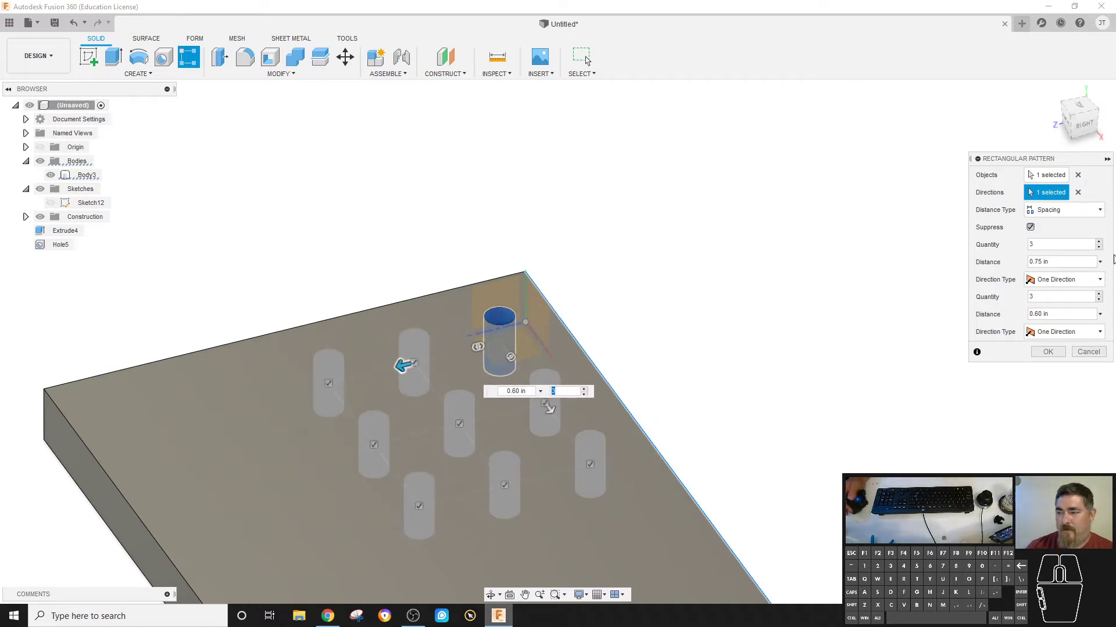
Set the pattern quantities to 5 in the first direction and 4 in the second
left_click(1099, 241)
left_click(1100, 241)
scroll(653, 289, "down", 2)
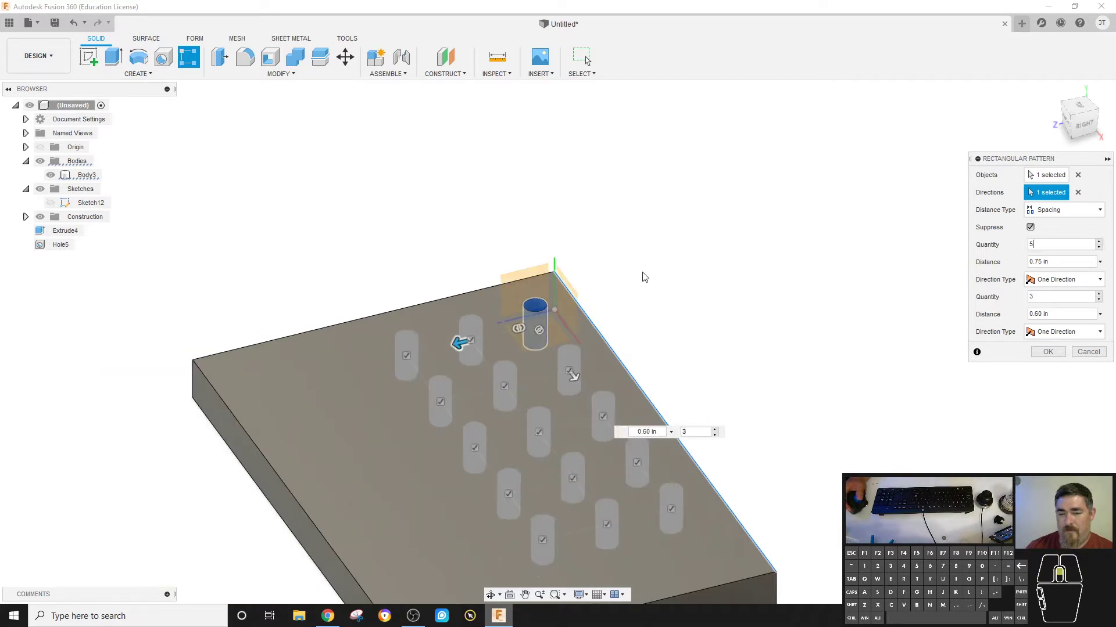
scroll(653, 289, "down", 1)
left_click(1046, 297)
type("4")
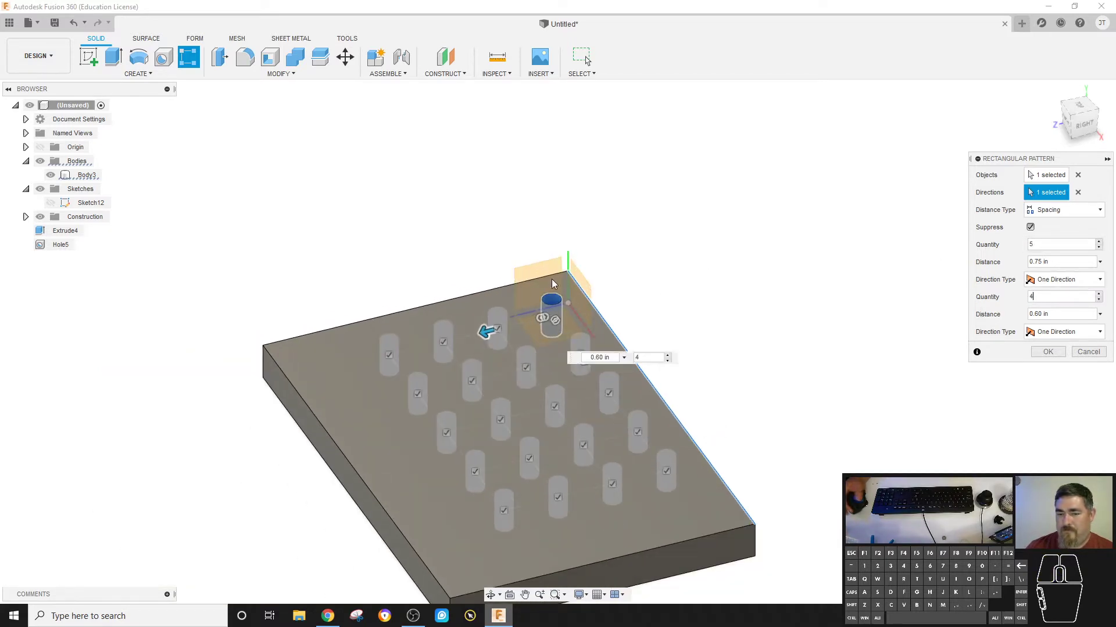
Tighten the pattern's spacing to about 0.40 in in the first direction and 0.50 in in the second
left_click_drag(479, 329, 497, 329)
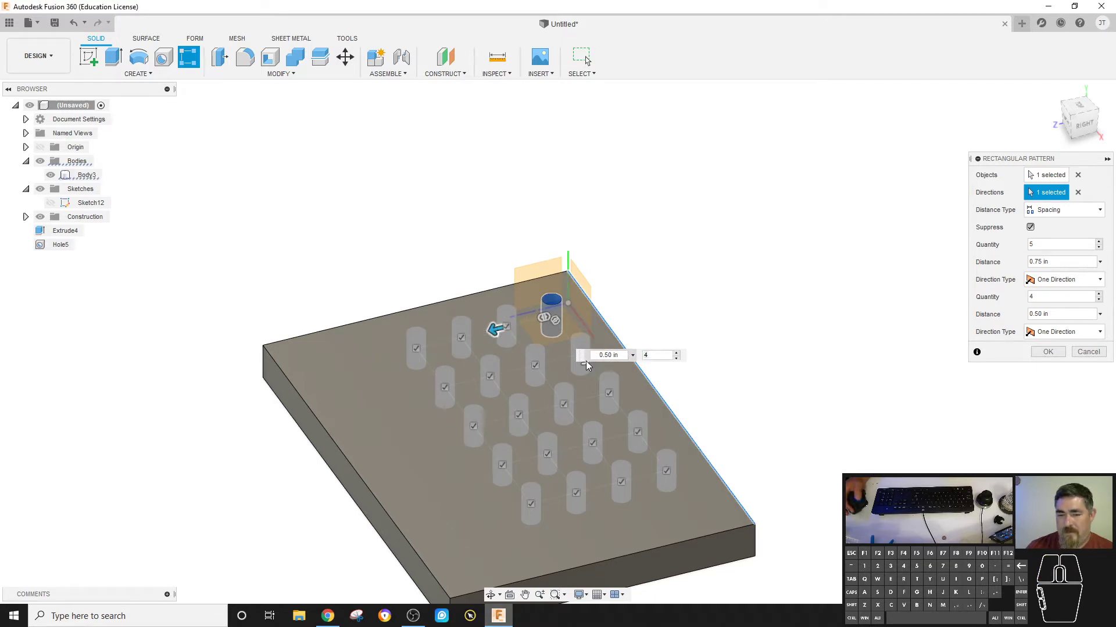
left_click_drag(585, 362, 571, 347)
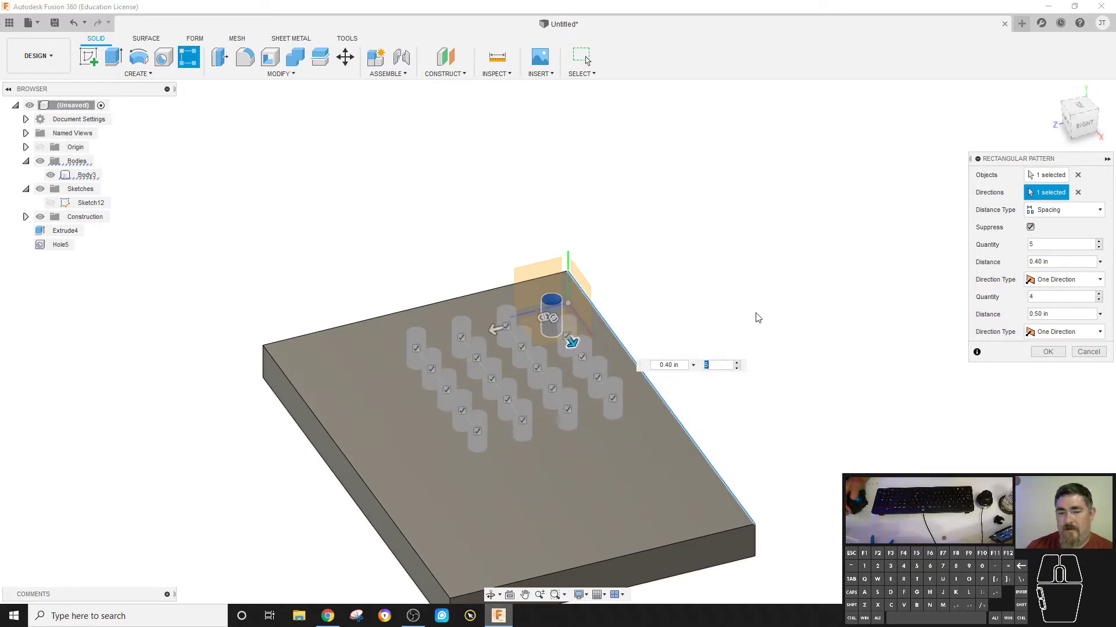
scroll(598, 309, "up", 3)
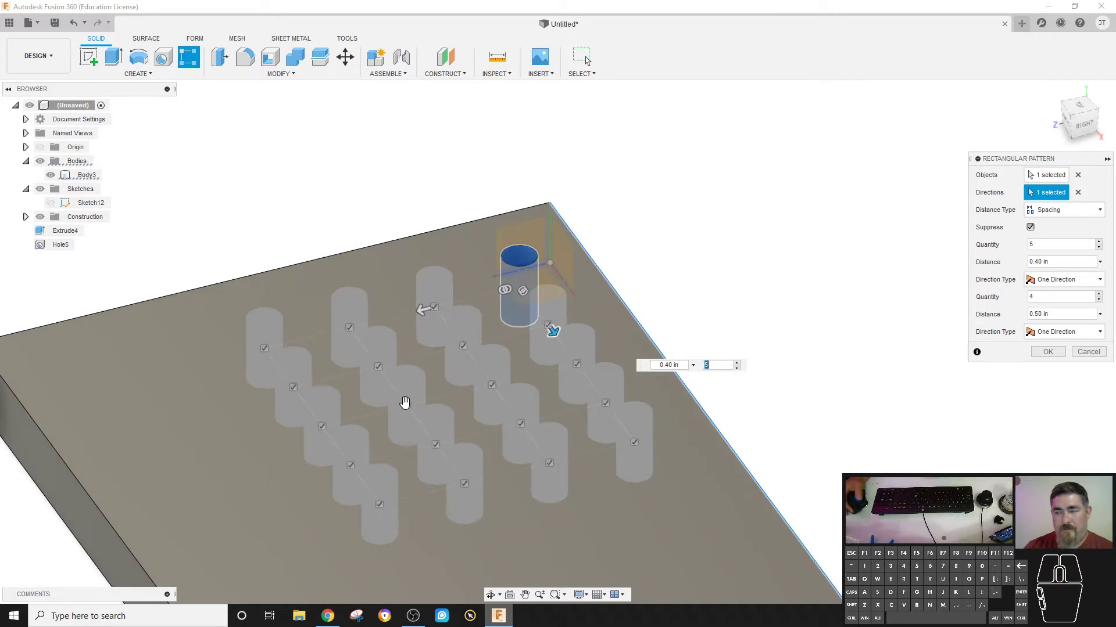
Suppress the third hole in both the first and third rows parallel to the long edge, and create the pattern
left_click(1030, 227)
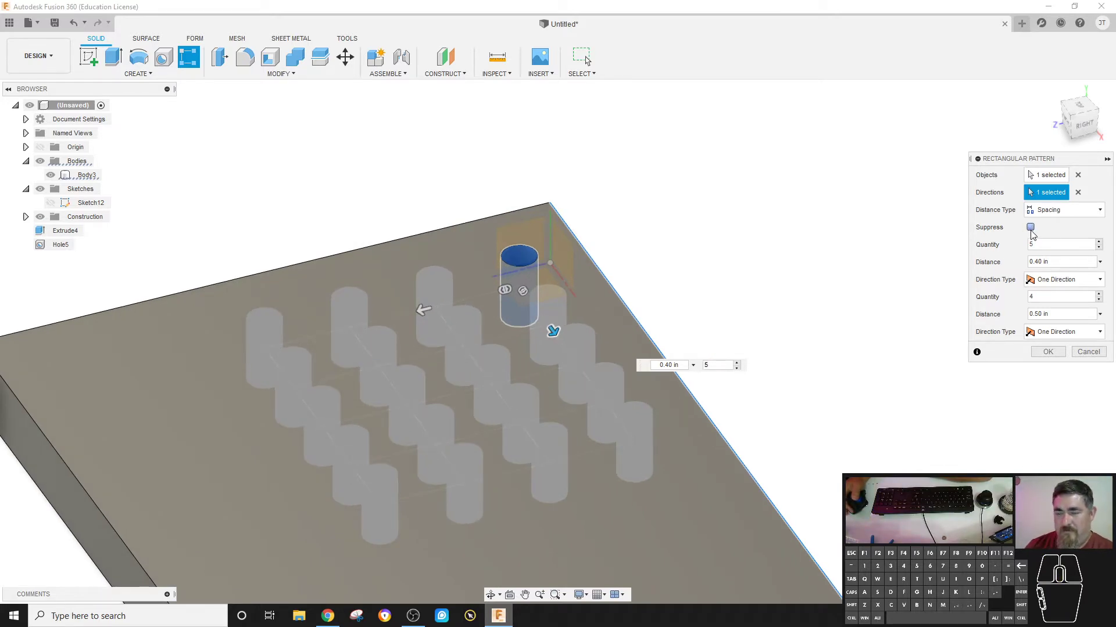
left_click(1030, 227)
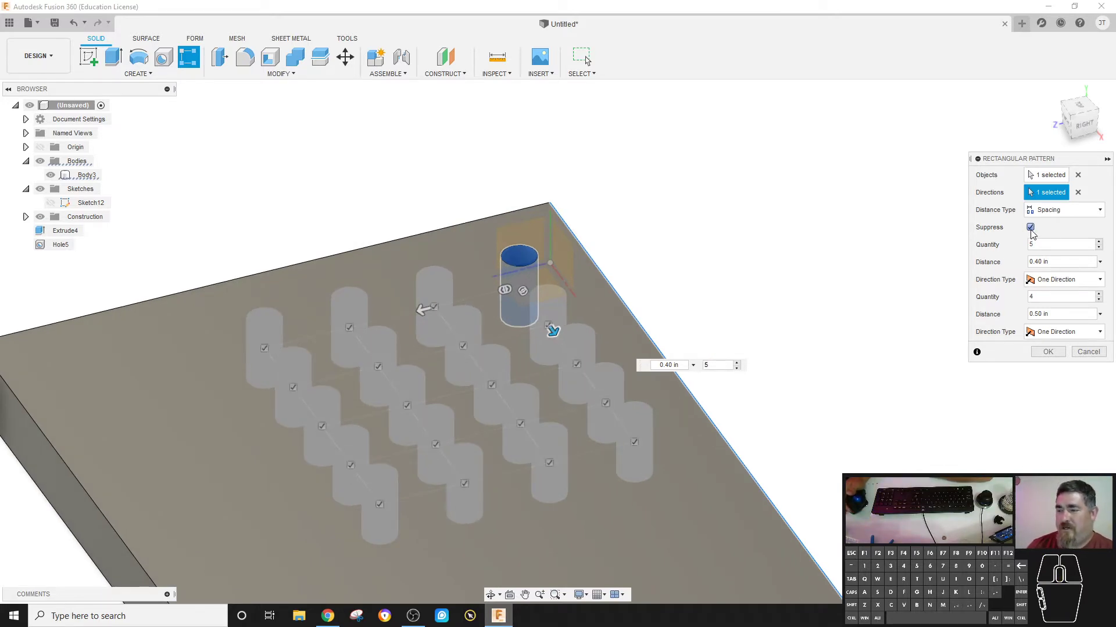
left_click(408, 402)
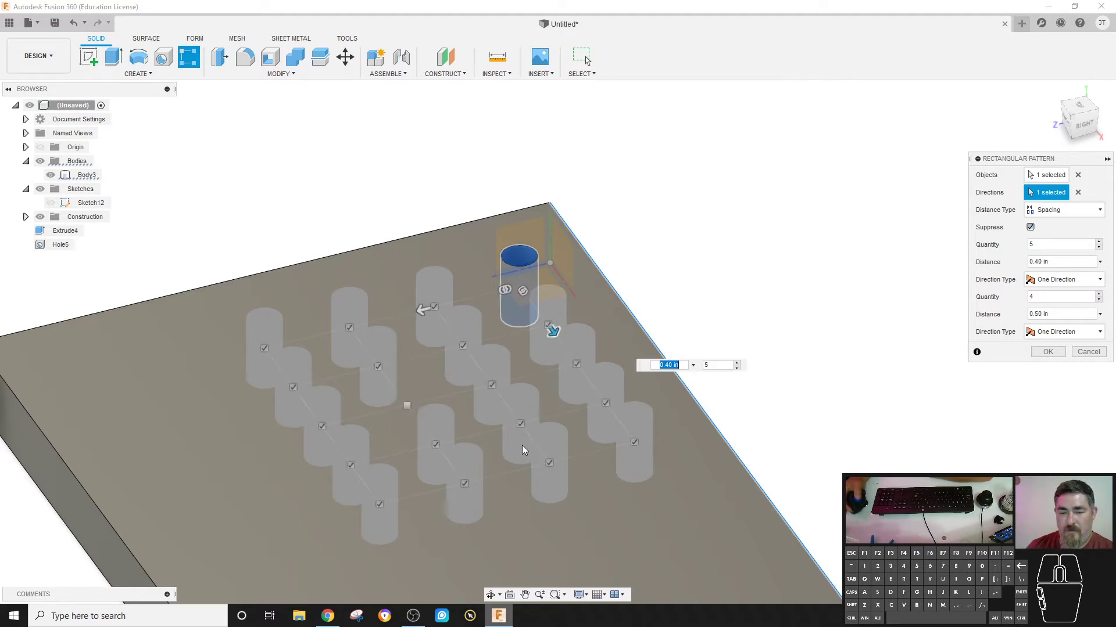
left_click(575, 364)
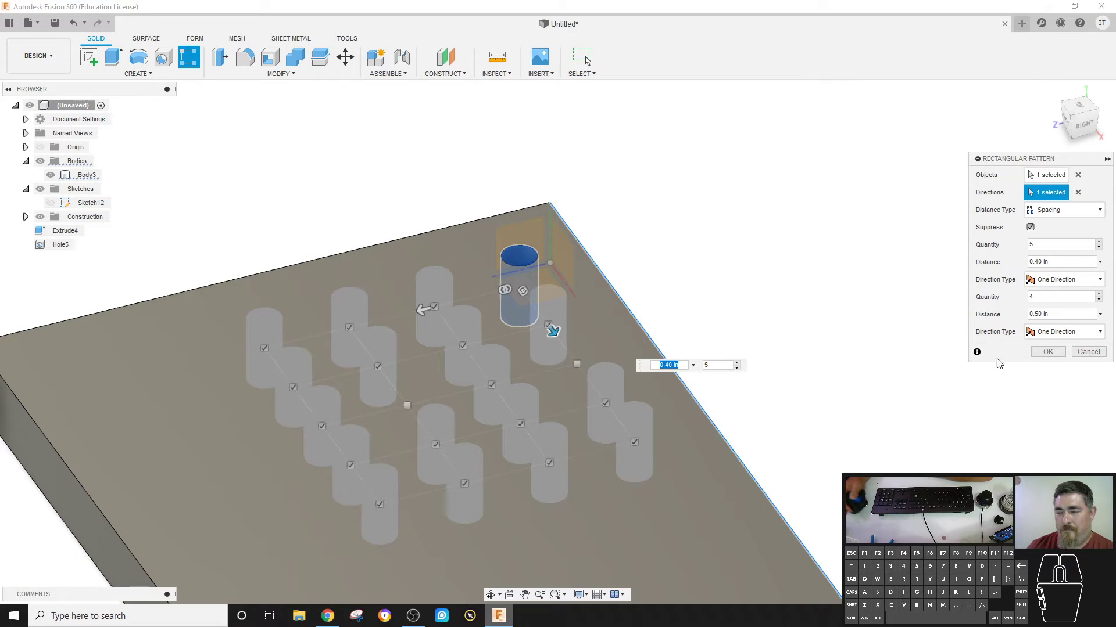
left_click(1047, 351)
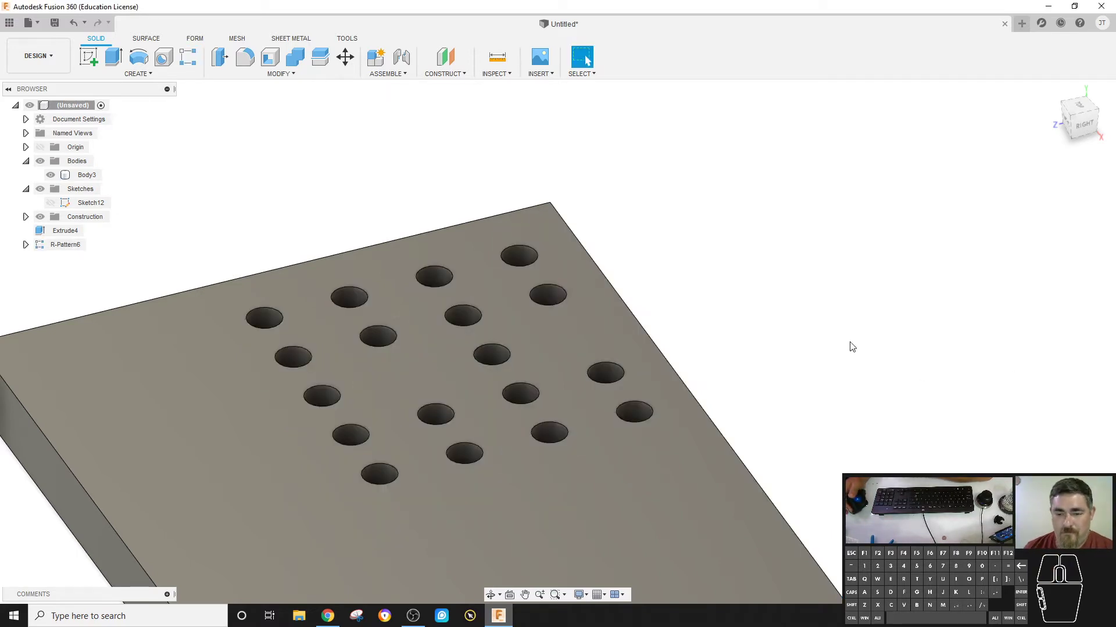
Undo the rectangular hole pattern
left_click(554, 294)
scroll(697, 269, "down", 3)
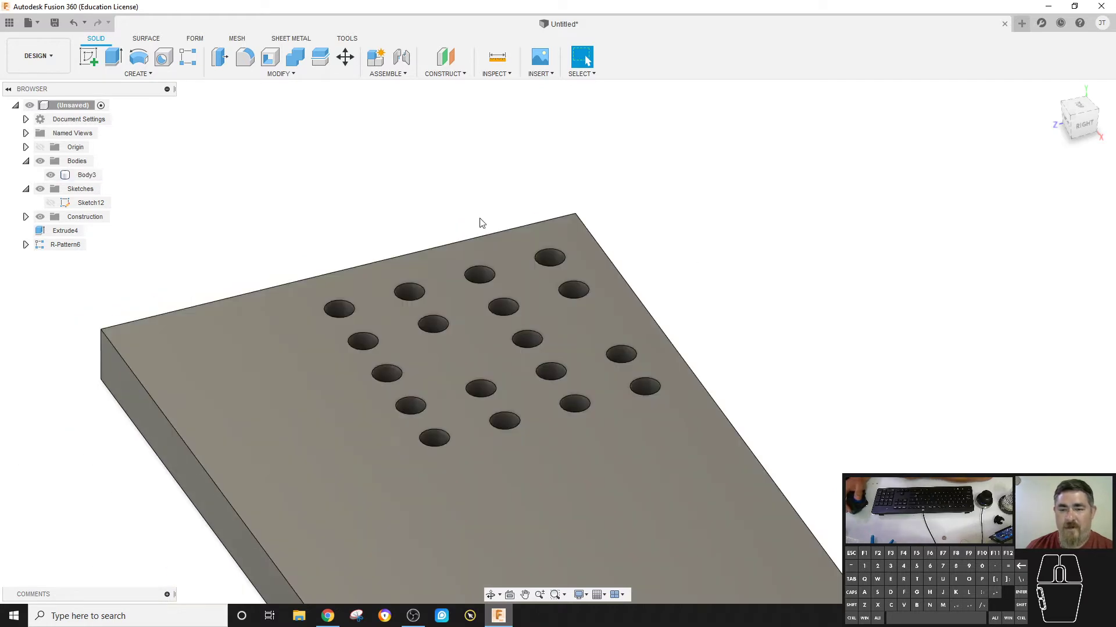
left_click(486, 233)
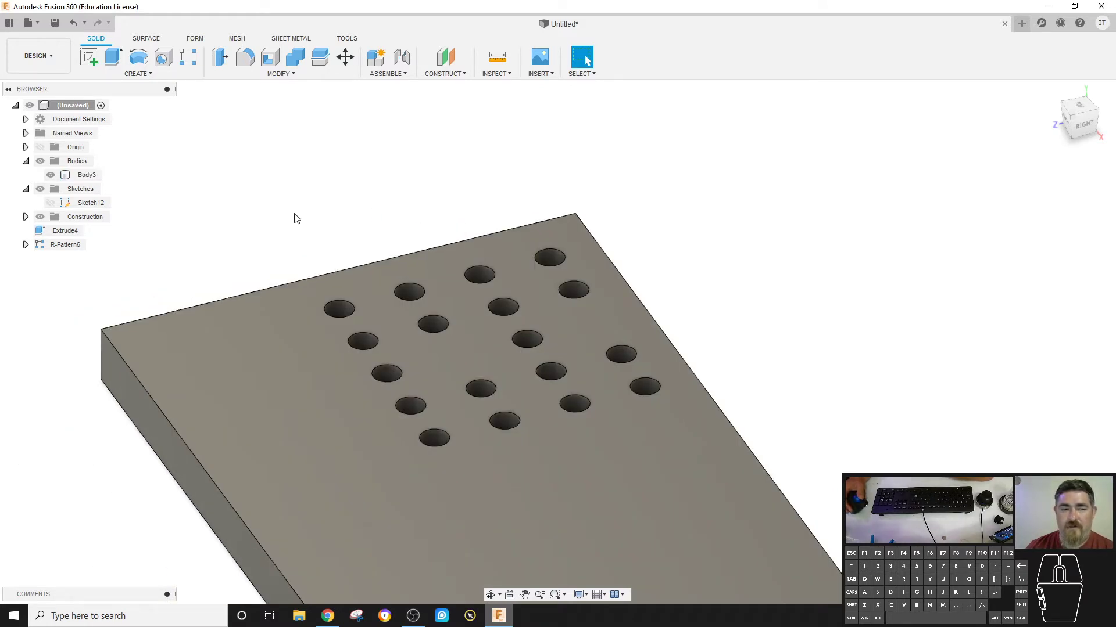
left_click(511, 234)
left_click(616, 191)
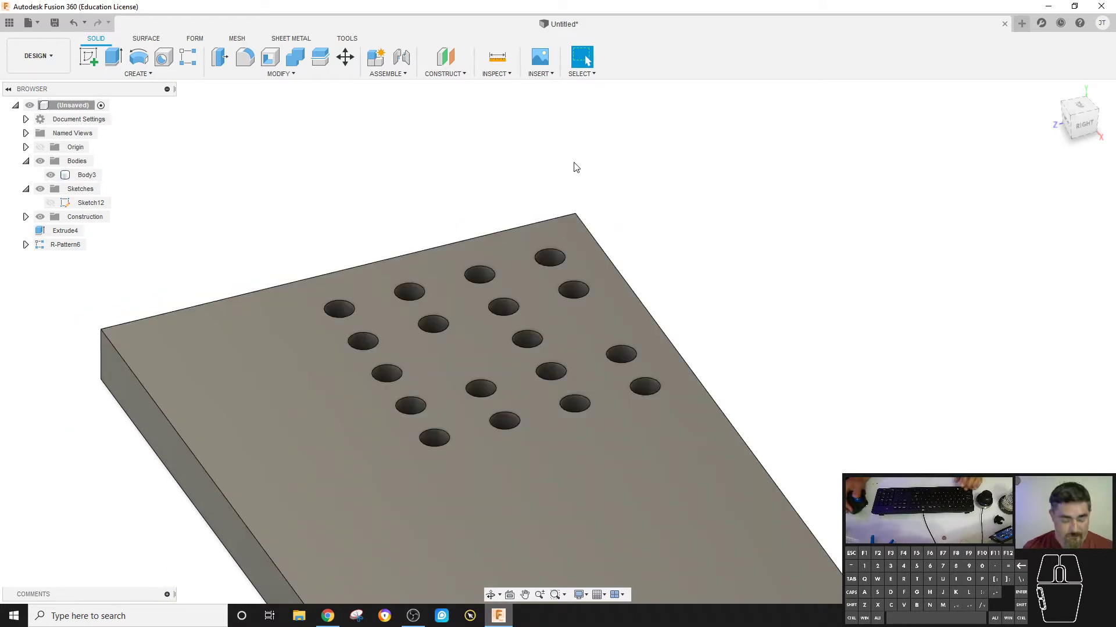
key("ctrl+z")
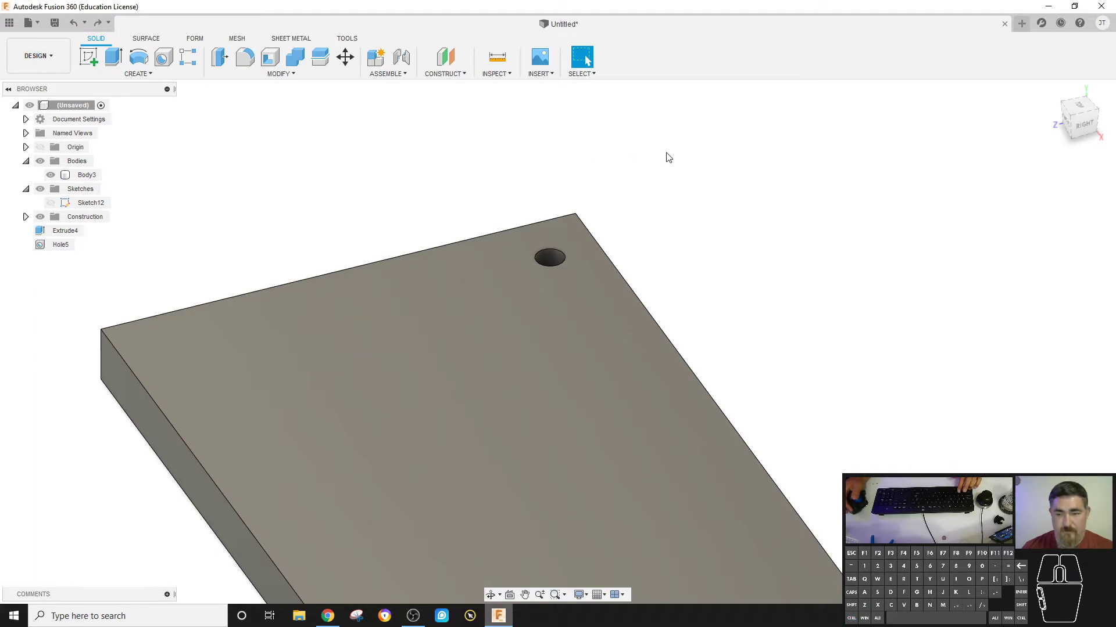
Chamfer the plate's vertical corner edge across the short side from the hole with an equal distance of about 0.40 in
left_click(279, 74)
left_click(241, 131)
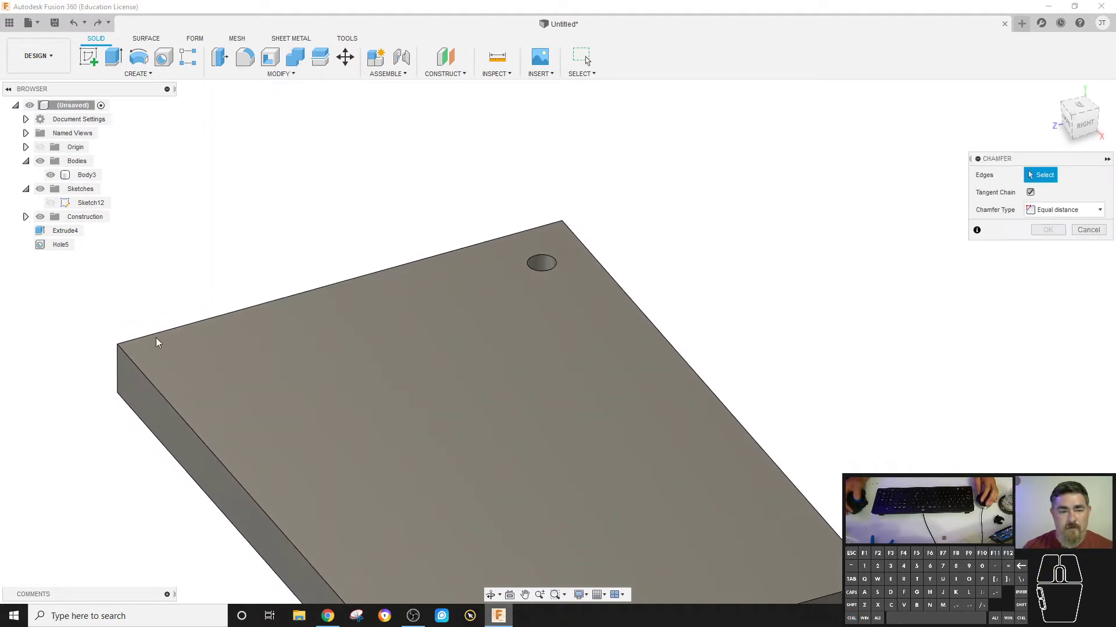
left_click(117, 369)
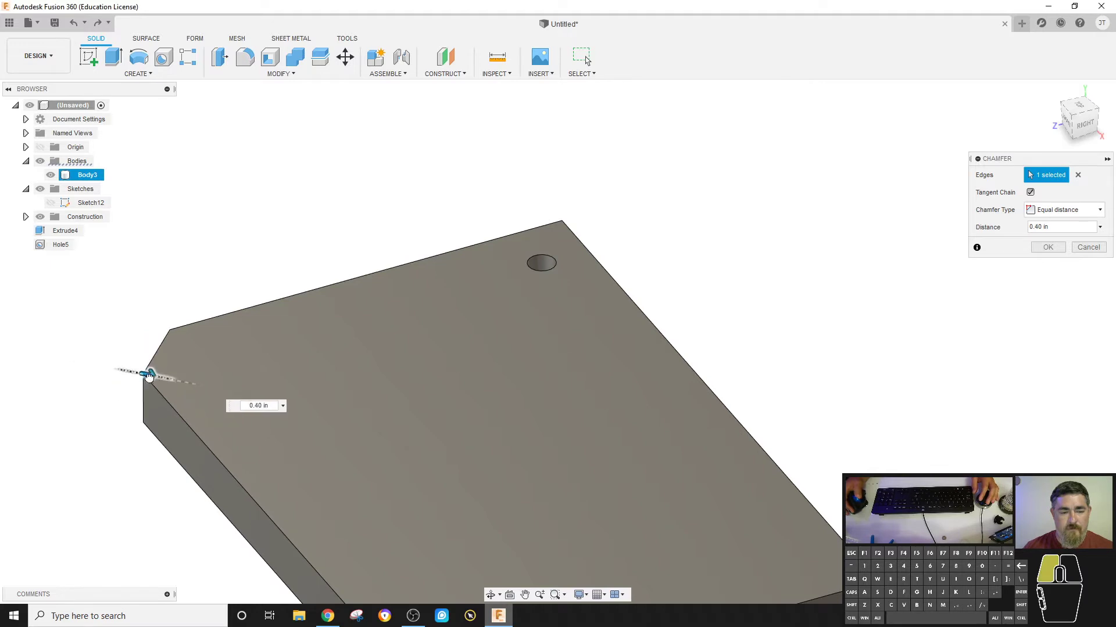
left_click(149, 377)
left_click(1046, 247)
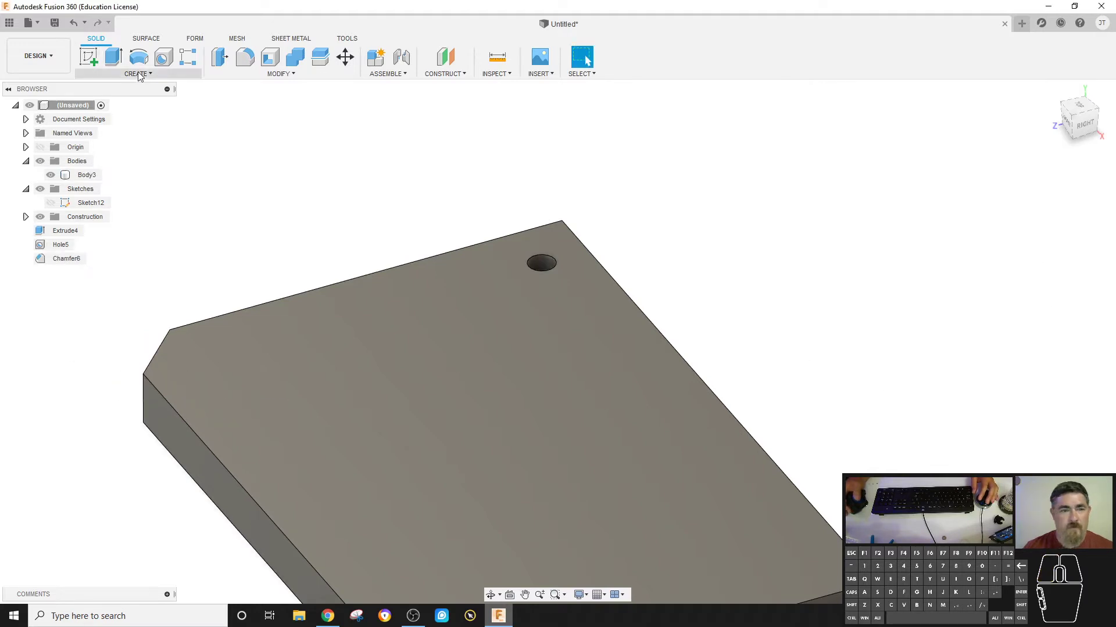
Set up a 3 by 3 rectangular pattern of the corner hole along the chamfer edge, spaced about 1.00 in and 0.40 in
left_click(188, 56)
left_click(542, 266)
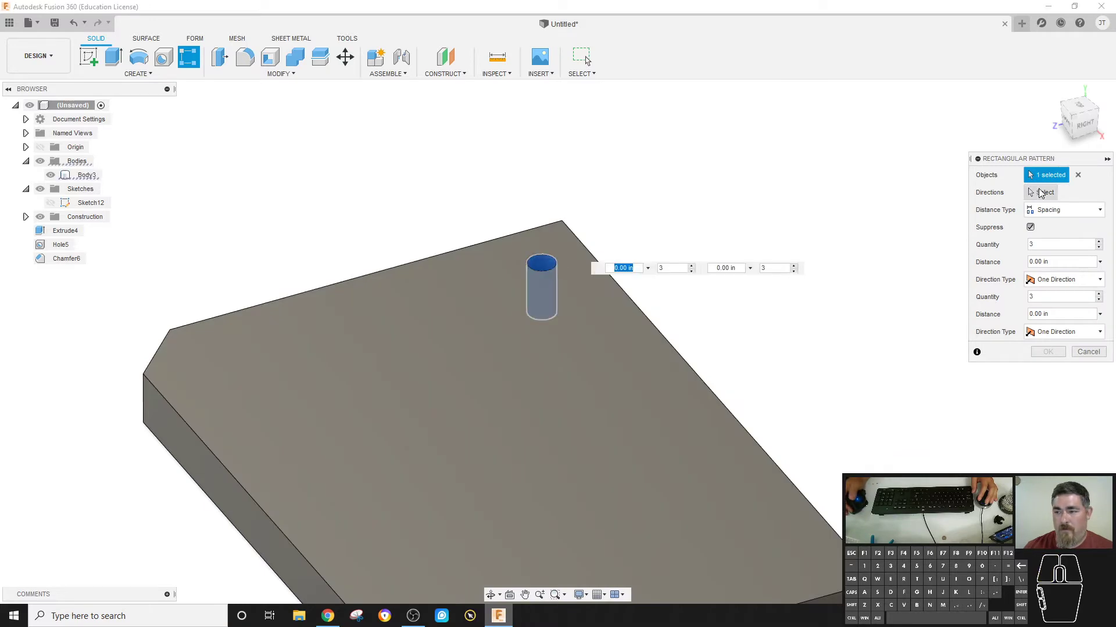
left_click(157, 357)
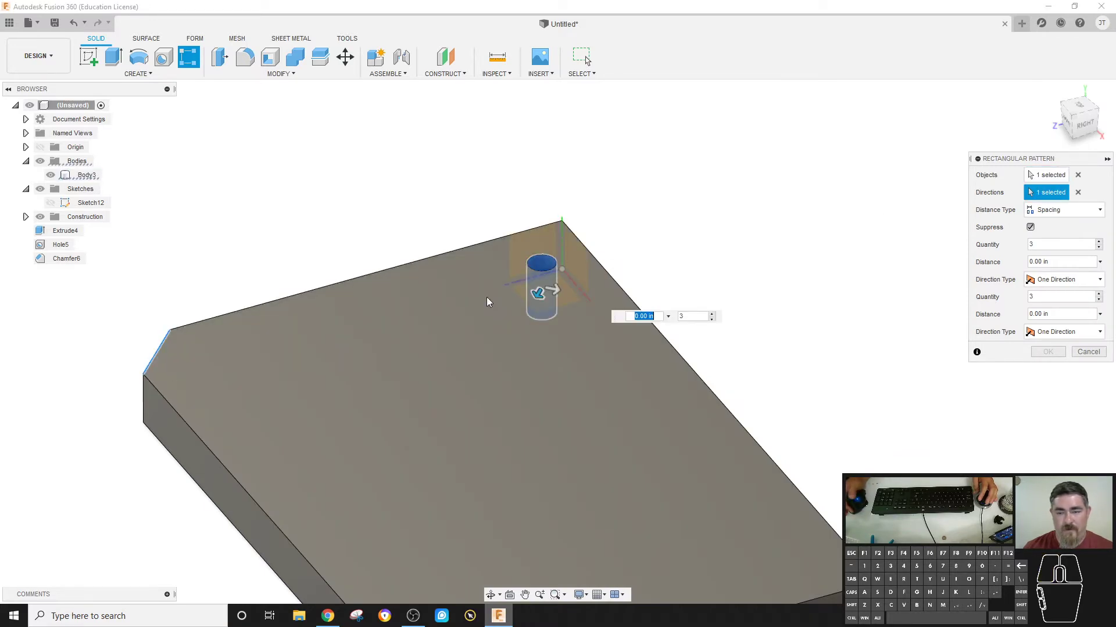
left_click_drag(538, 293, 488, 364)
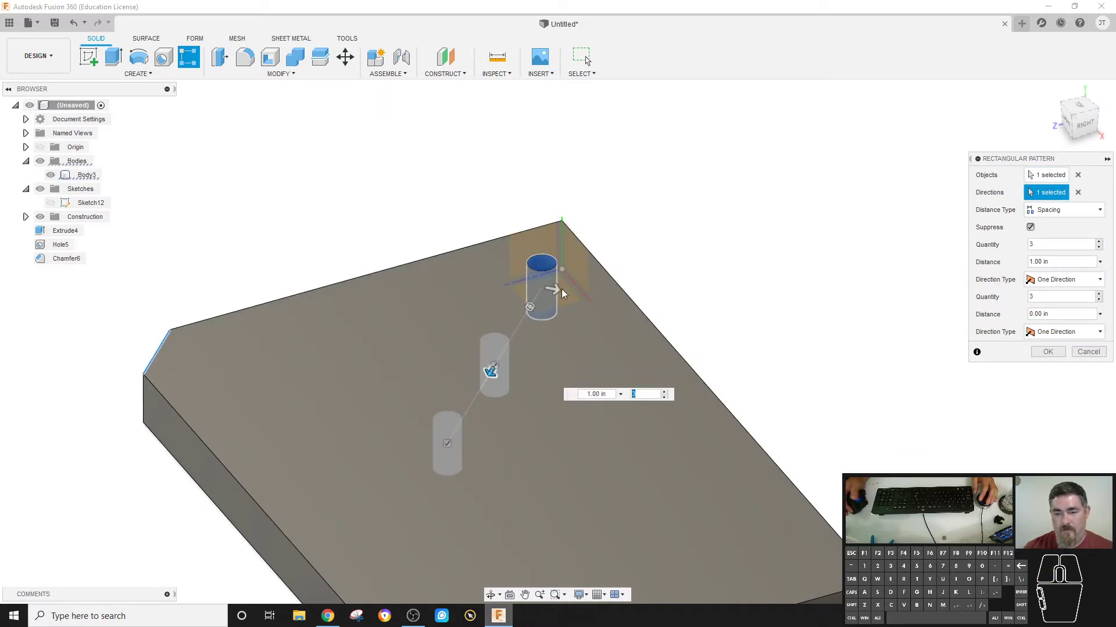
left_click_drag(561, 288, 662, 312)
key("Tab")
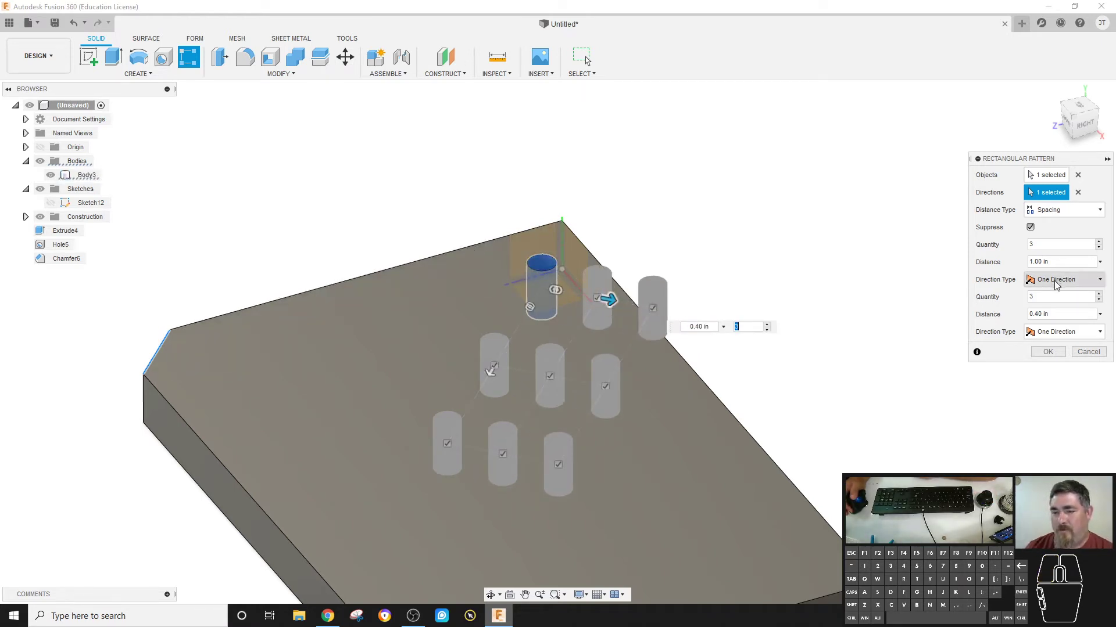
Make the pattern's second direction symmetric, reduce the first-direction spacing to about 0.60 in, and create the pattern
left_click(1064, 332)
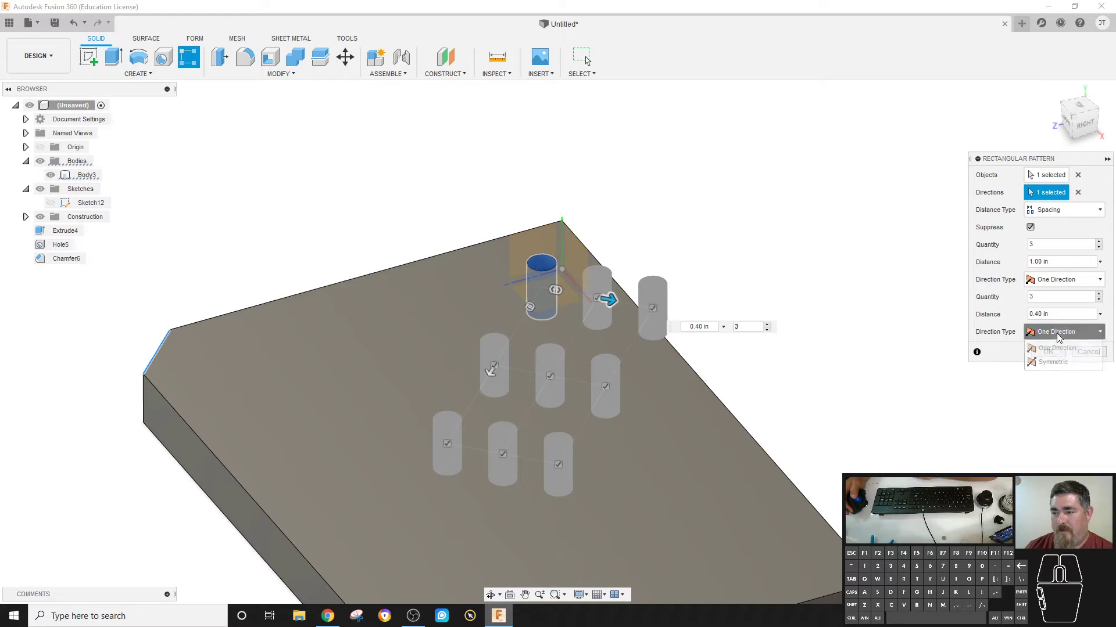
left_click(1053, 361)
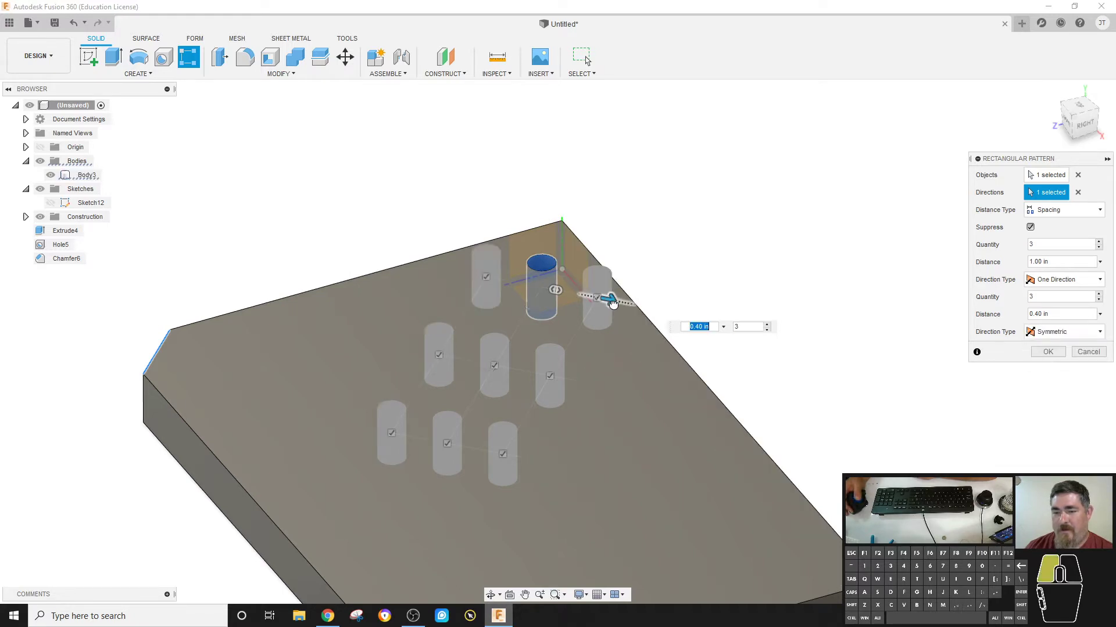
left_click_drag(609, 299, 608, 300)
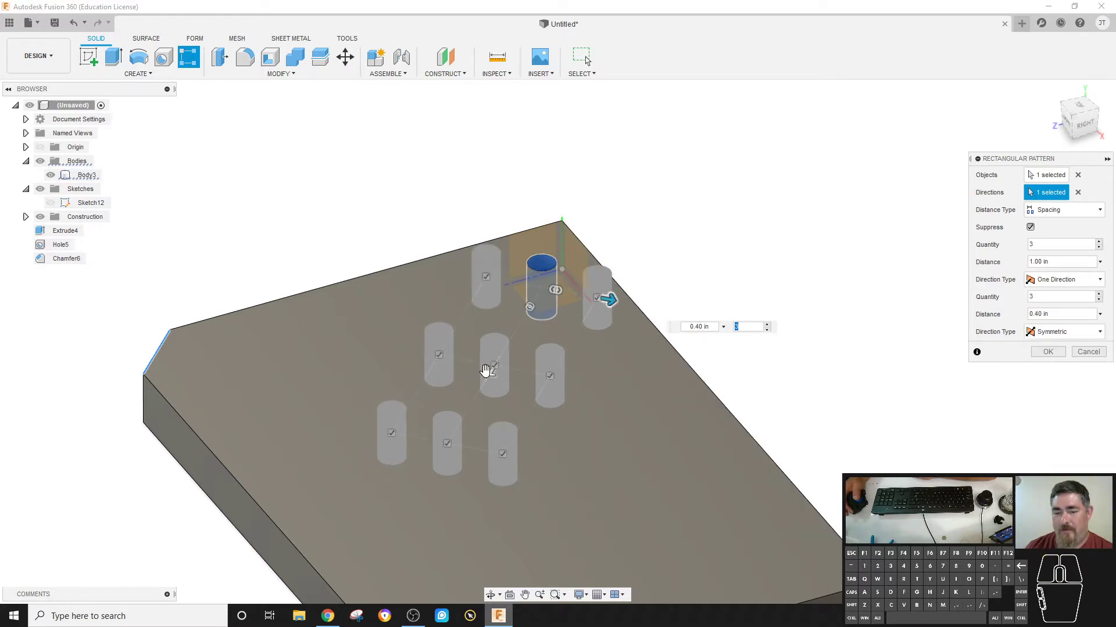
left_click_drag(485, 370, 509, 340)
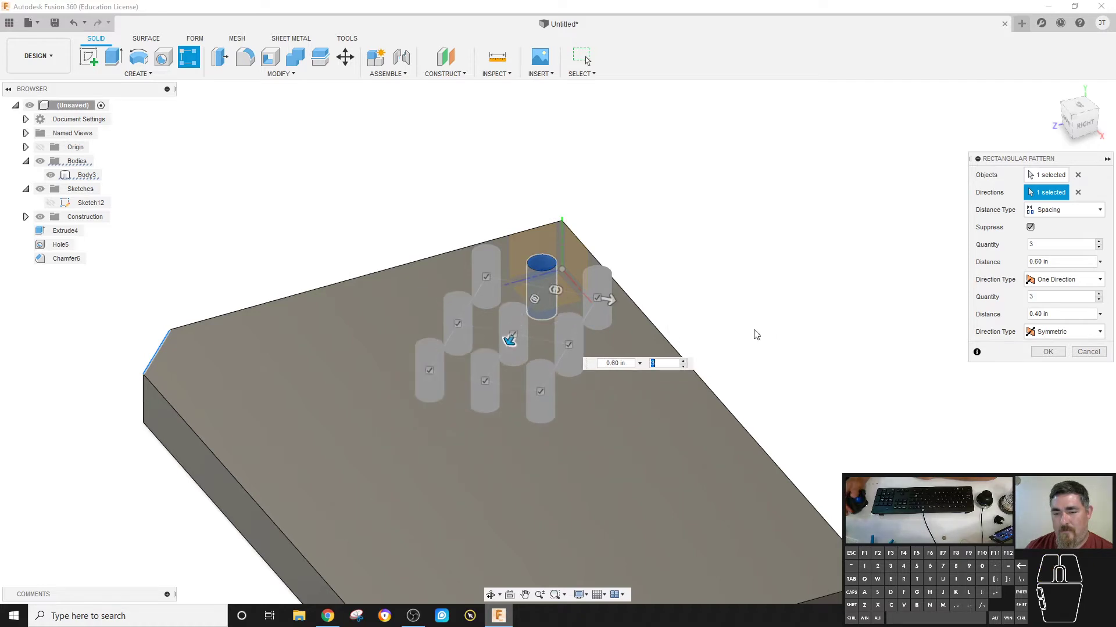
left_click(1047, 352)
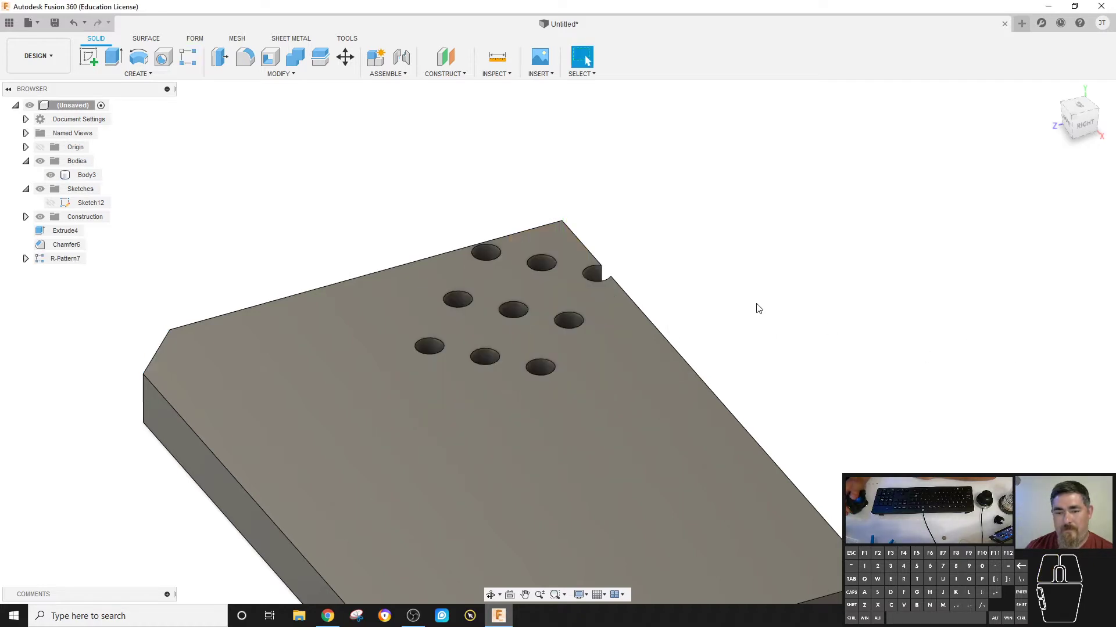
Undo the rectangular hole pattern and the corner chamfer
left_click(525, 354)
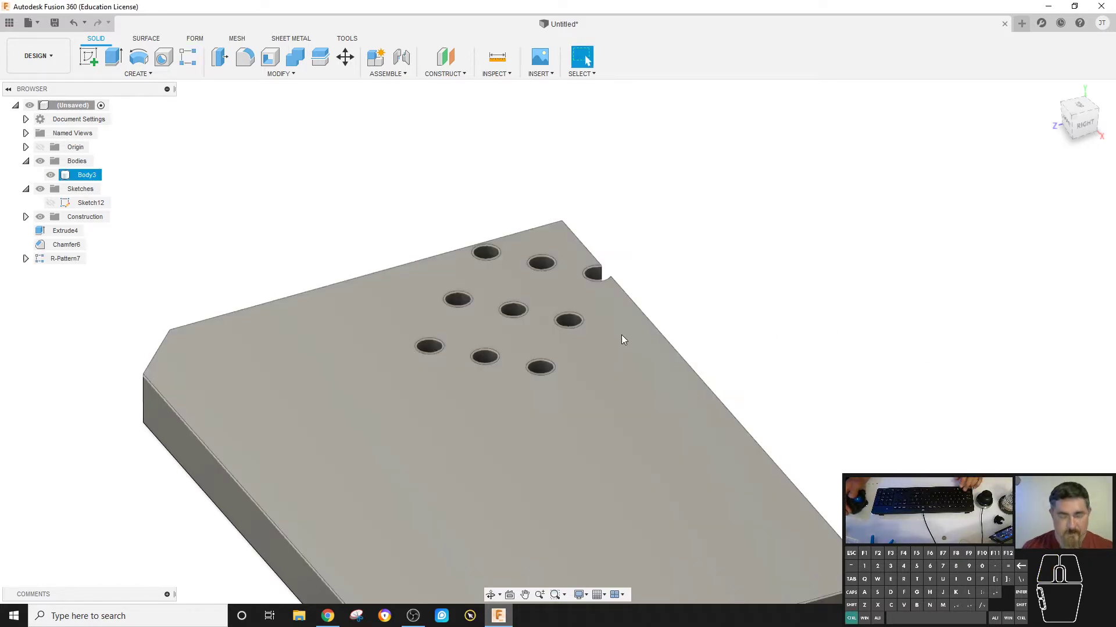
key("ctrl+z")
key("ctrl+z")
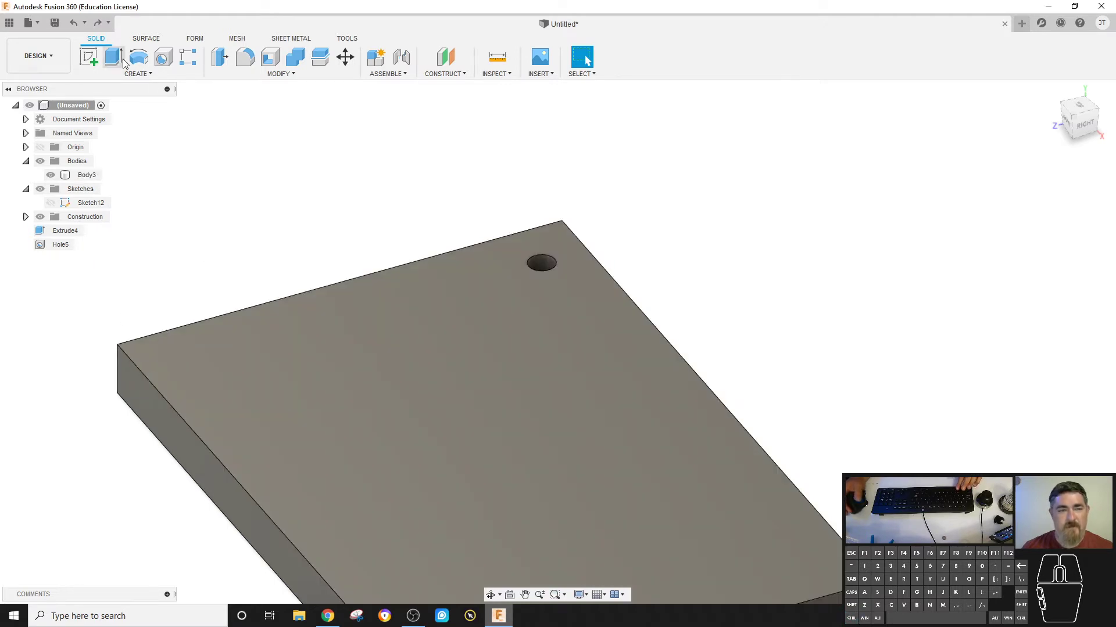
Sketch a slanted line about 0.6 in long beside the corner hole on the plate's large face, and finish the sketch
left_click(88, 57)
left_click(440, 281)
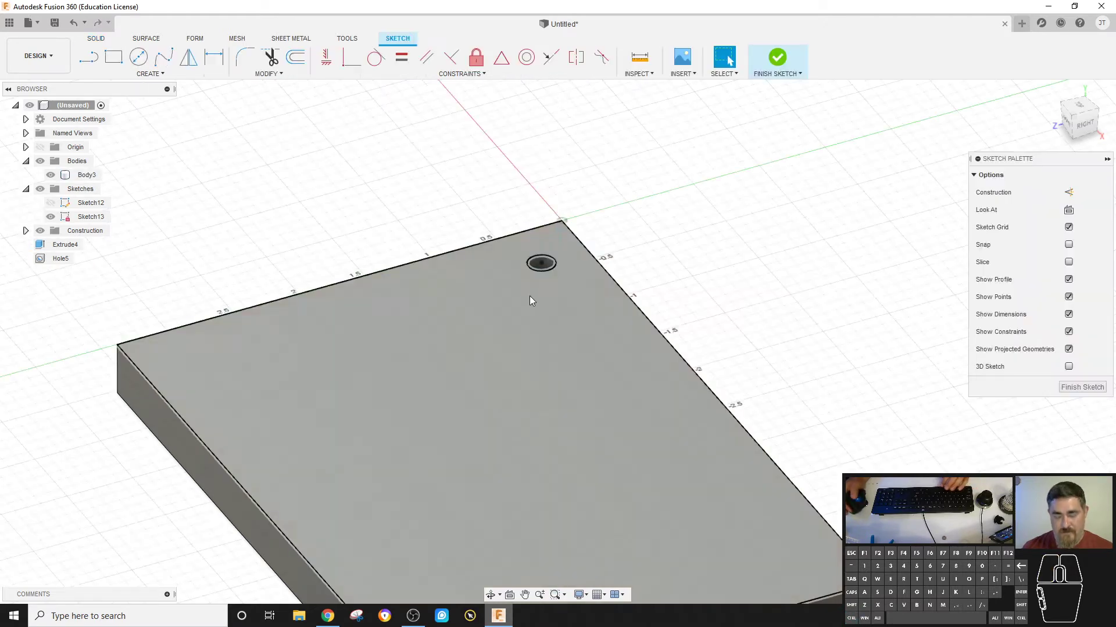
key("l")
left_click(510, 259)
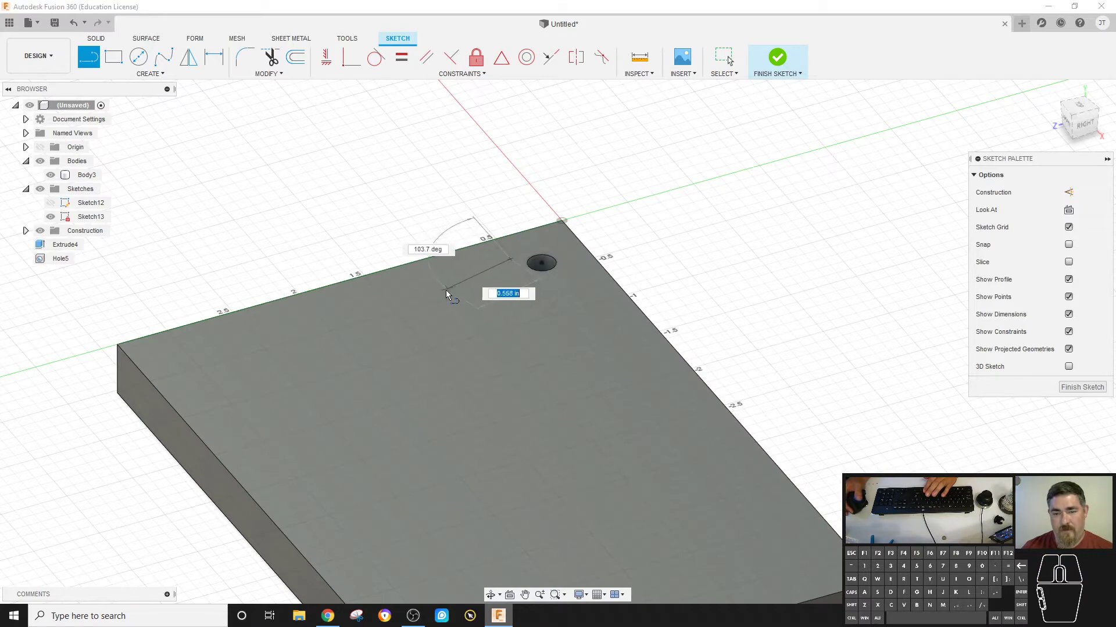
left_click(442, 299)
key("Escape")
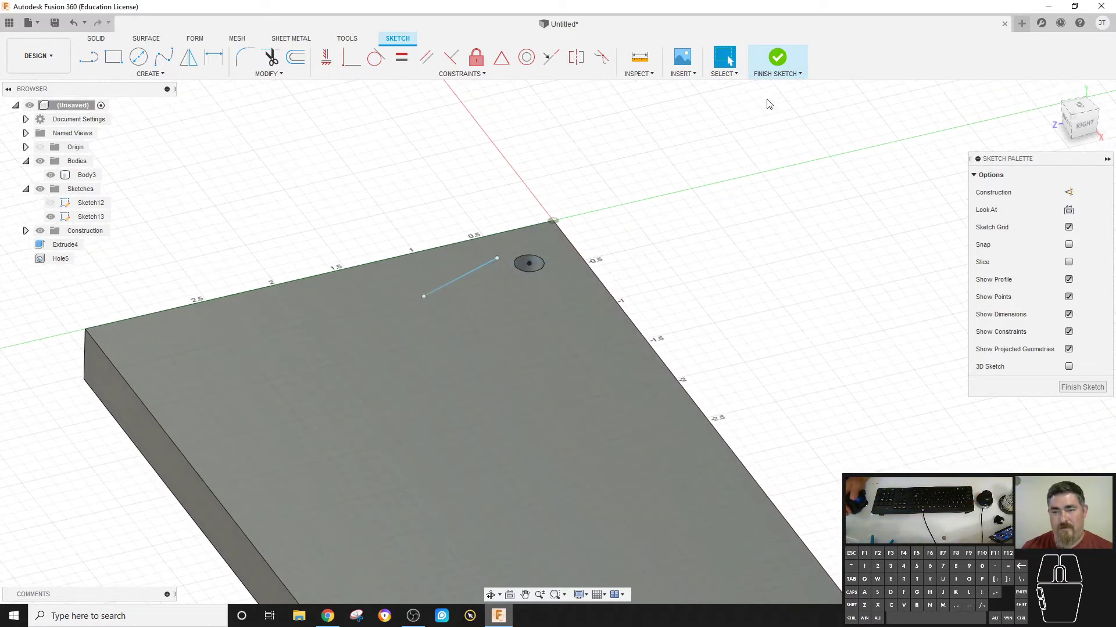
left_click(777, 58)
Pattern the corner hole 3 by 3 along the sketched line, spaced 0.50 in along it and about 0.30 in in the second direction
left_click(188, 57)
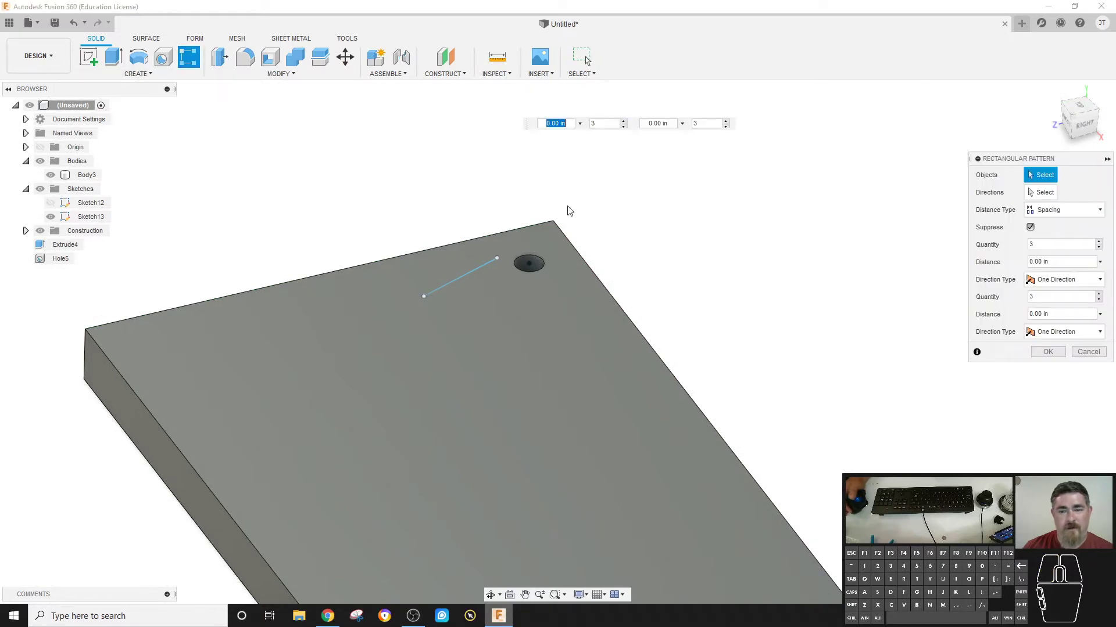
left_click(524, 264)
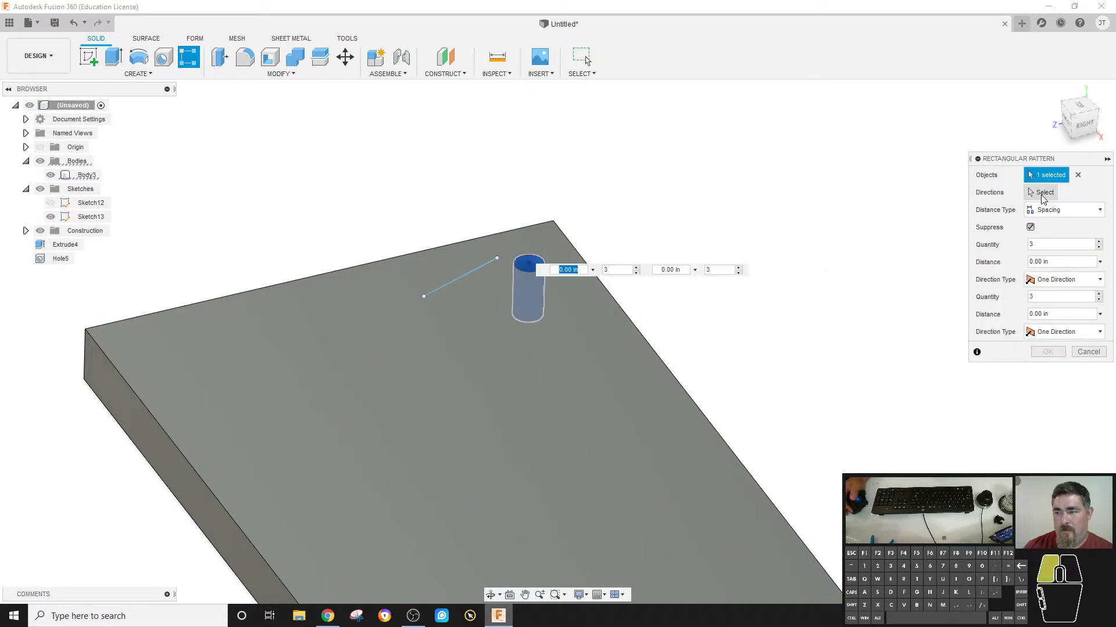
left_click(462, 281)
type(".5")
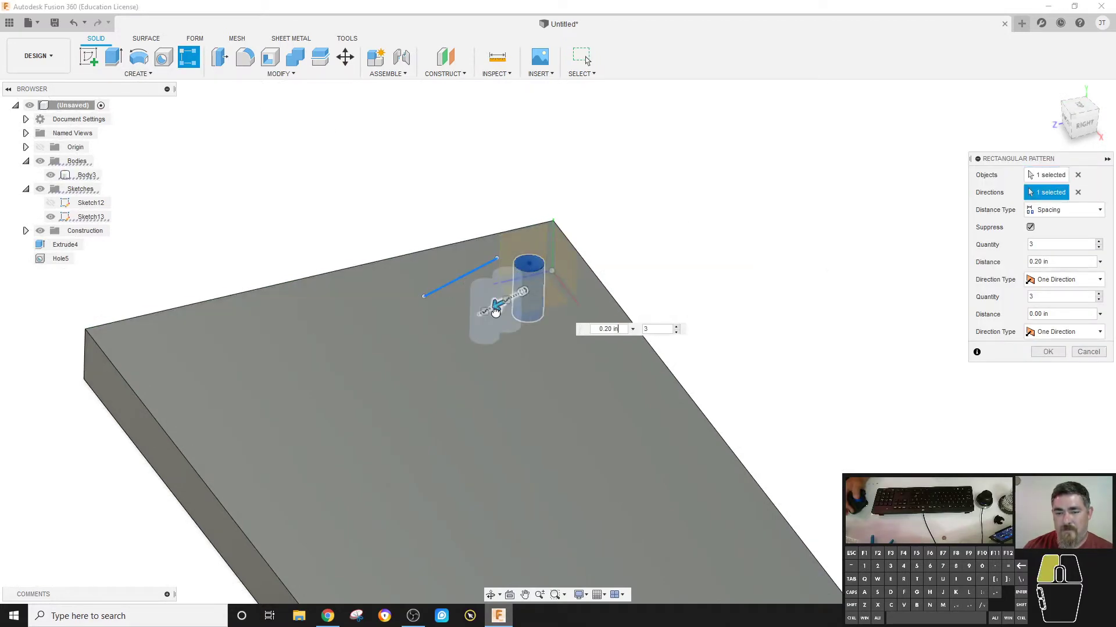
key("Tab")
left_click_drag(530, 292, 569, 313)
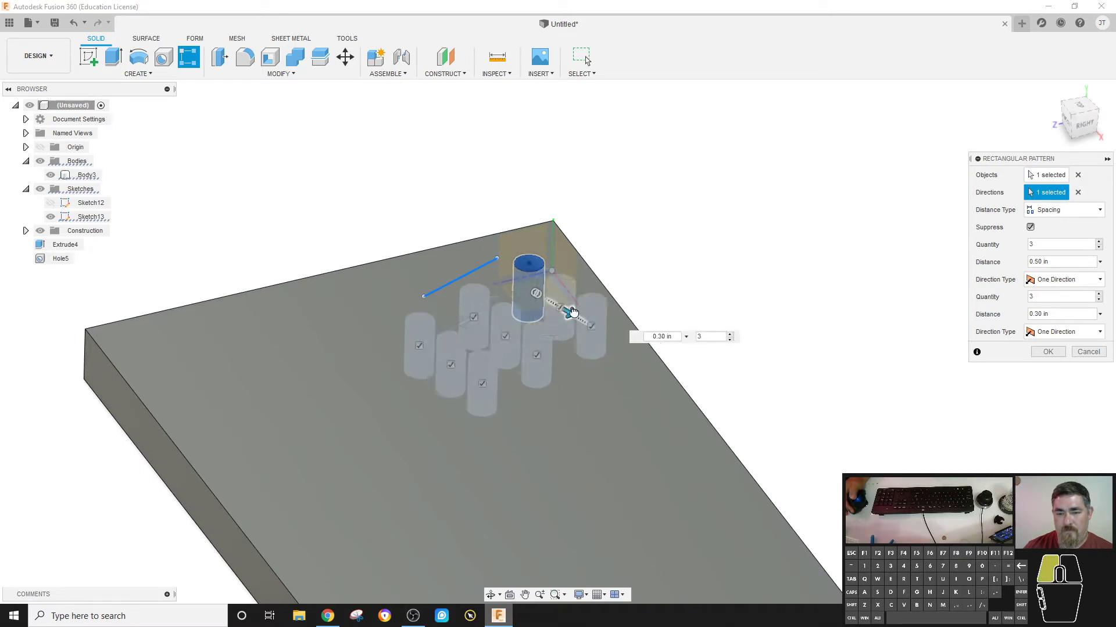
left_click(1046, 352)
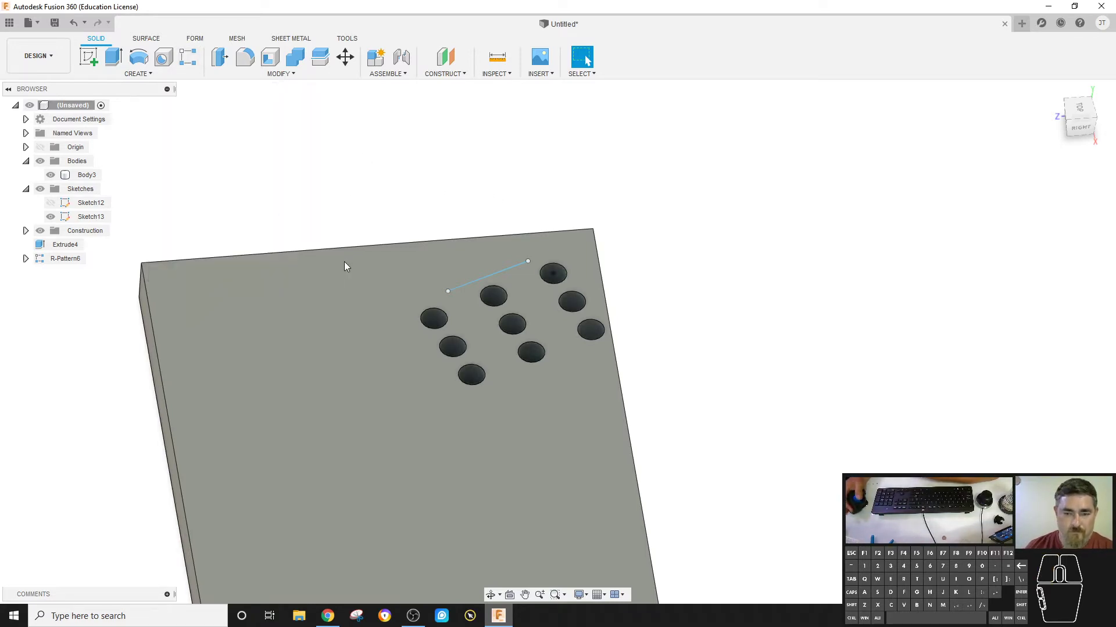
Delete the slanted sketch line beside the hole pattern
scroll(345, 266, "down", 3)
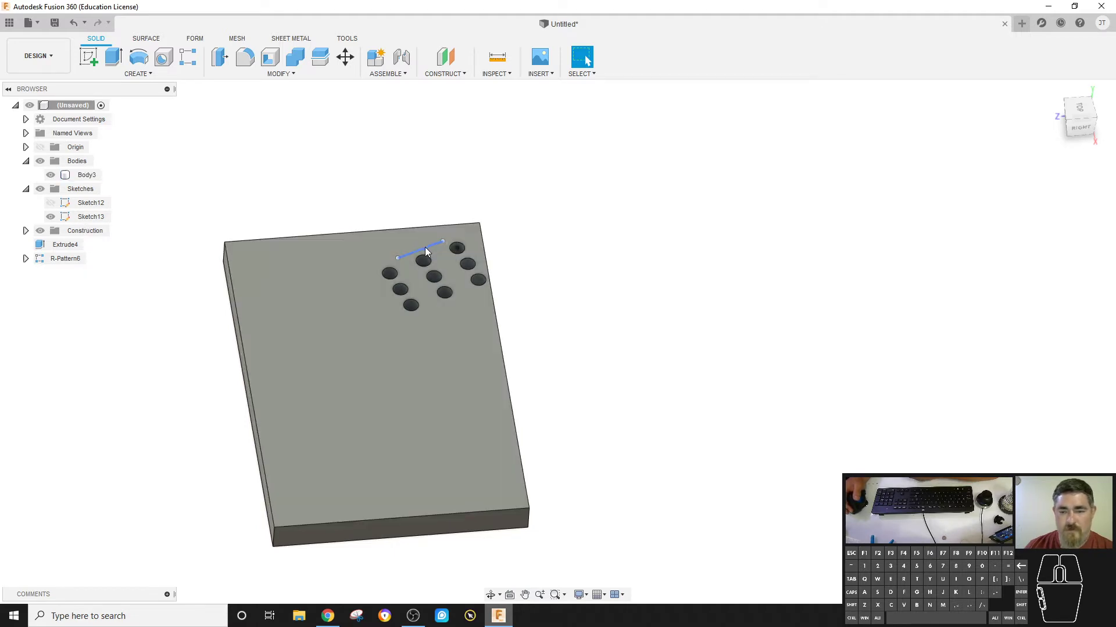
left_click(424, 247)
key("Delete")
scroll(276, 553, "up", 3)
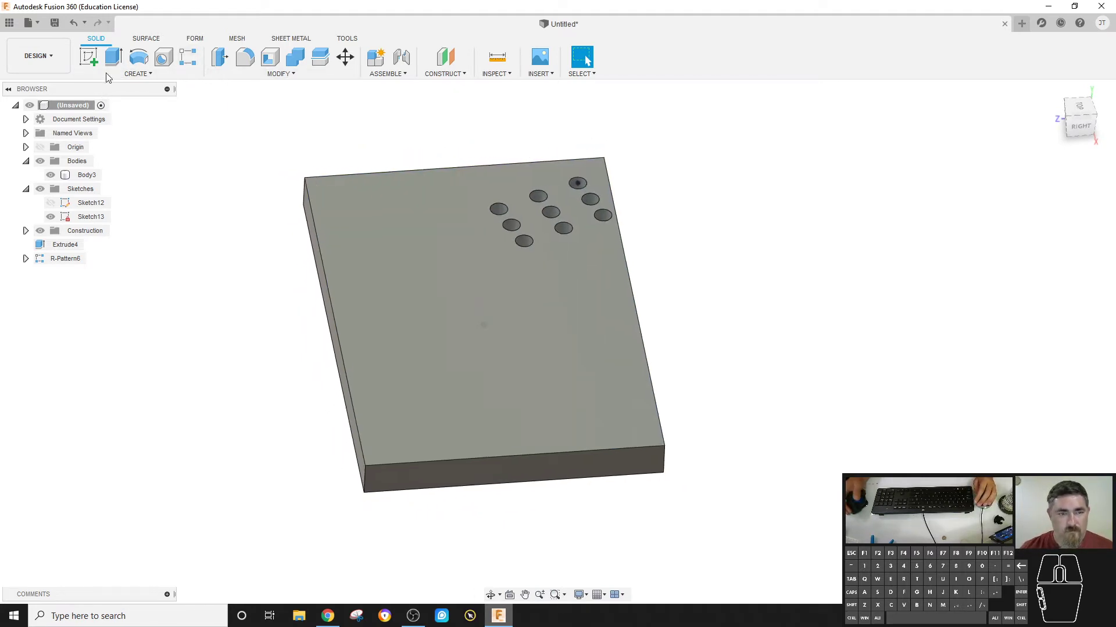
Place a simple hole about 0.20 in in diameter and 1.20 in deep near the middle of the plate's large face
key("h")
left_click(469, 336)
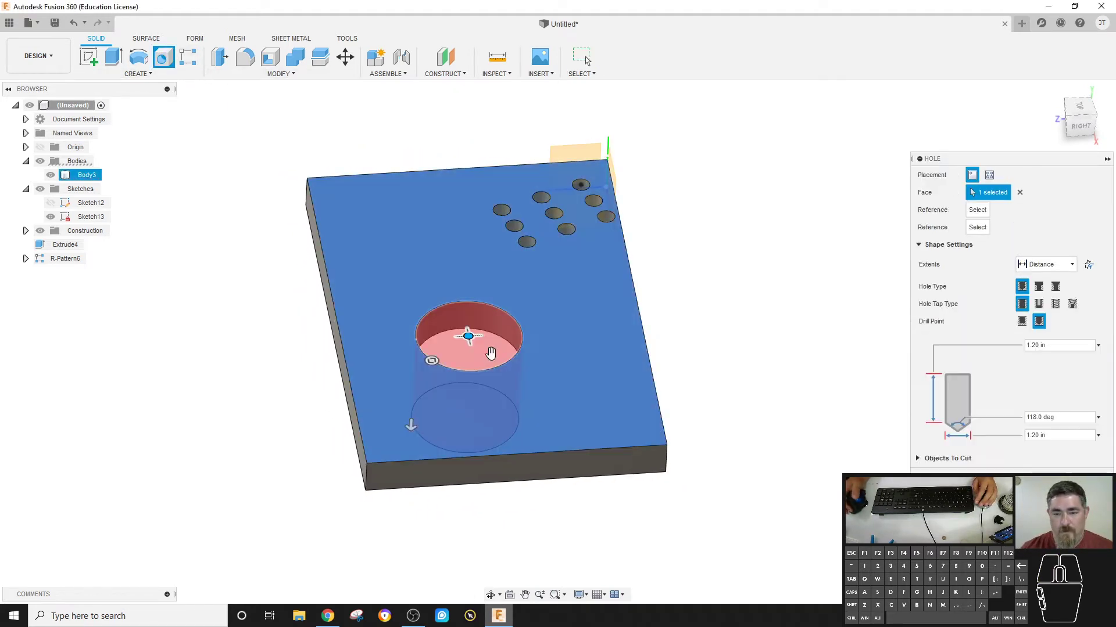
left_click_drag(431, 360, 466, 341)
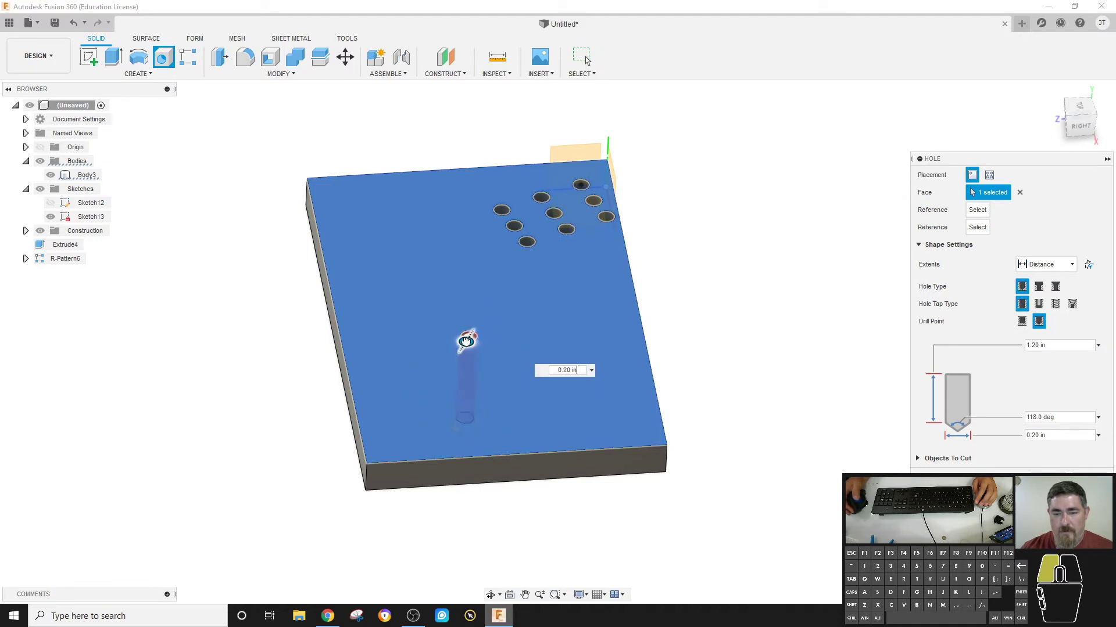
key("Return")
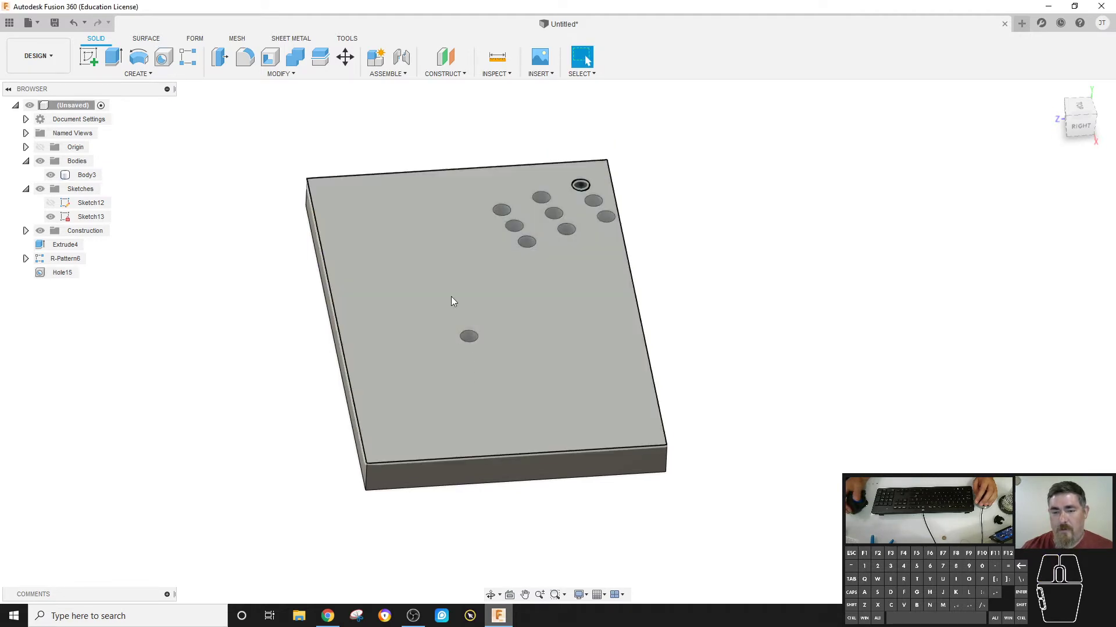
scroll(453, 301, "up", 5)
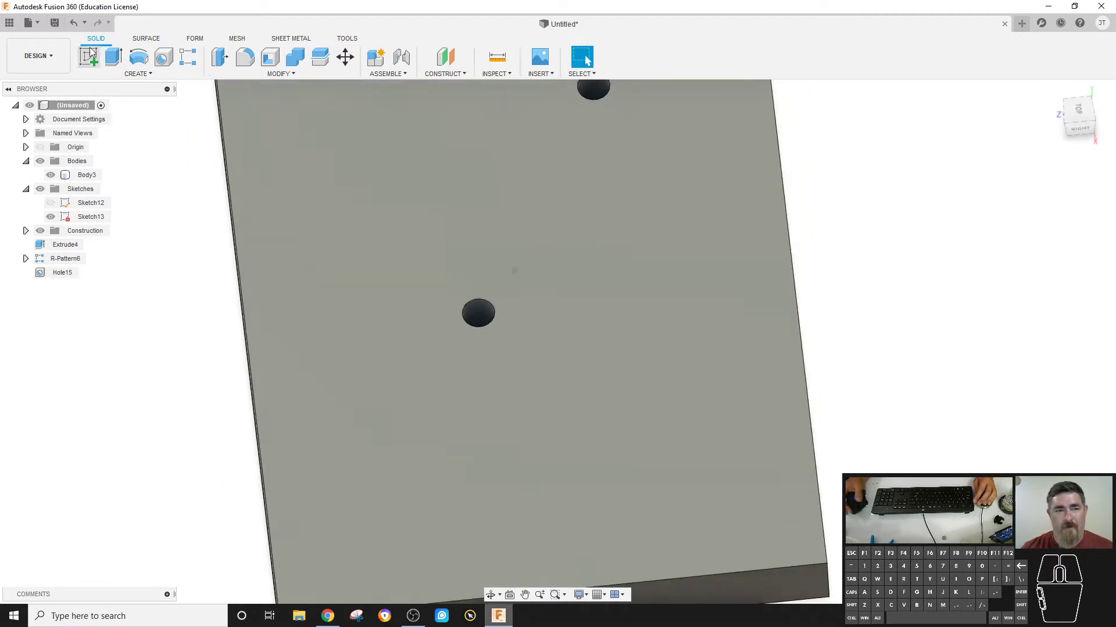
left_click(89, 57)
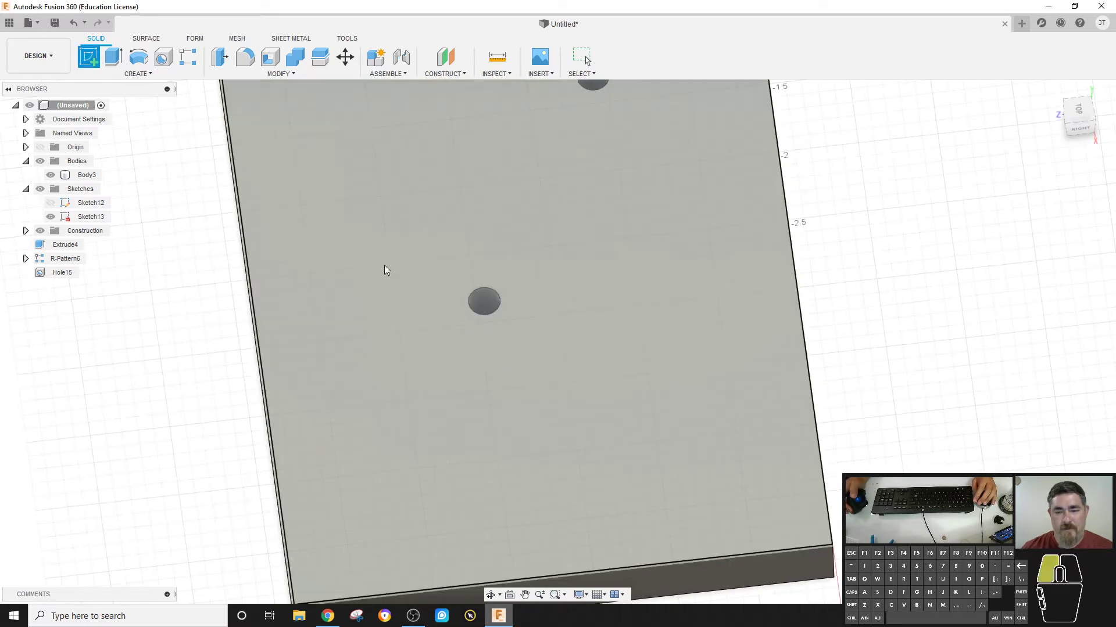
left_click(385, 265)
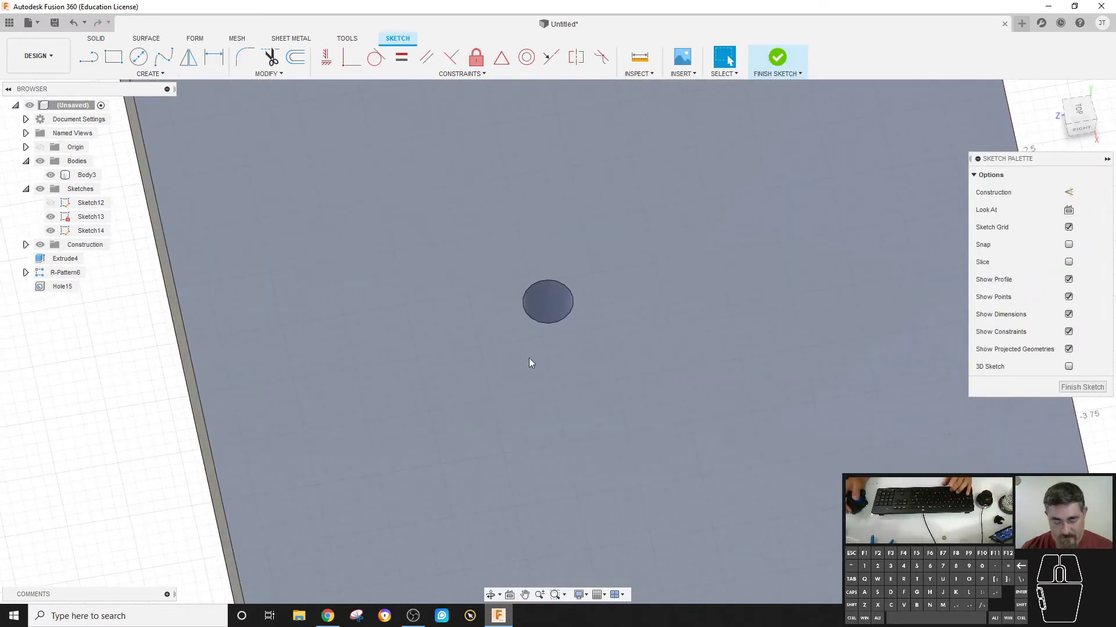
key("c")
key("Escape")
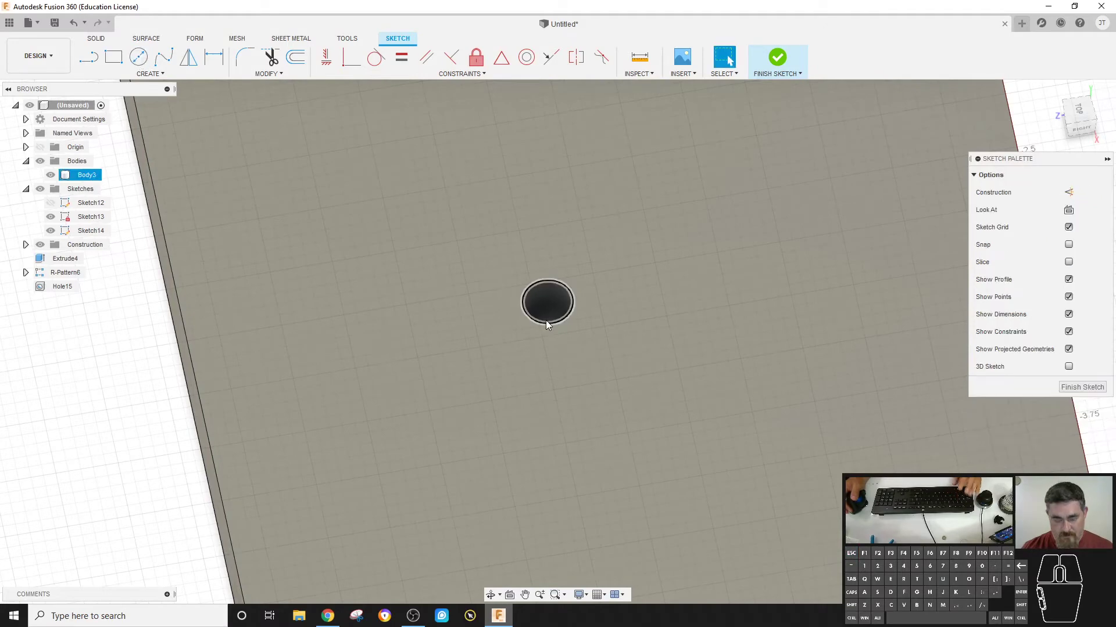
key("ctrl+z")
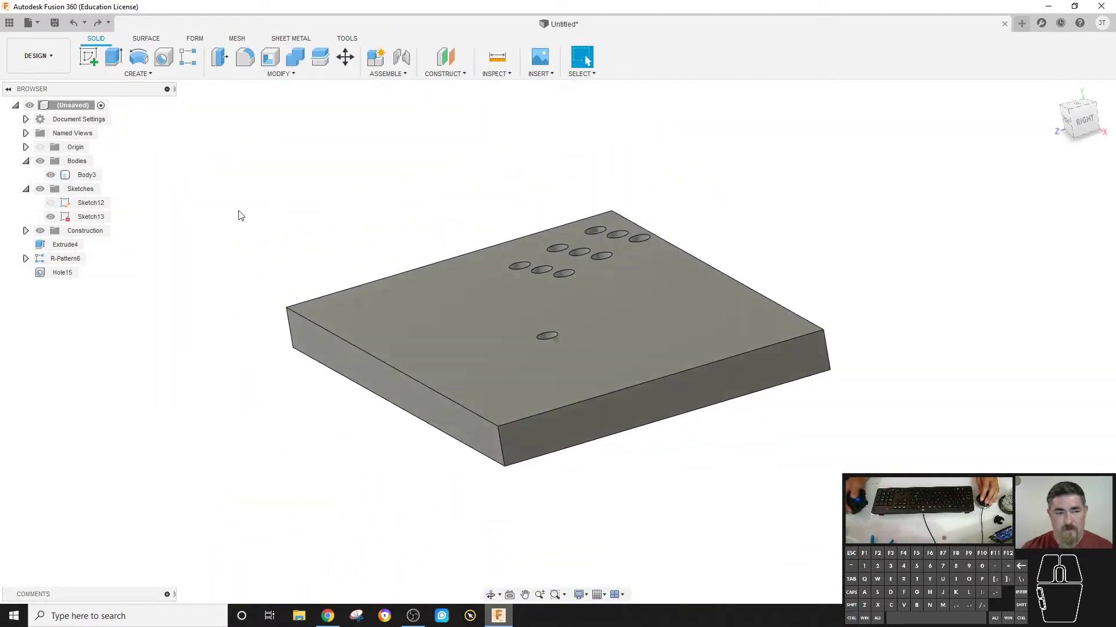
Hide the old line sketch and sketch two circles centred on the middle hole on the large face, the outer about 0.83 in in radius
left_click(51, 217)
left_click(88, 56)
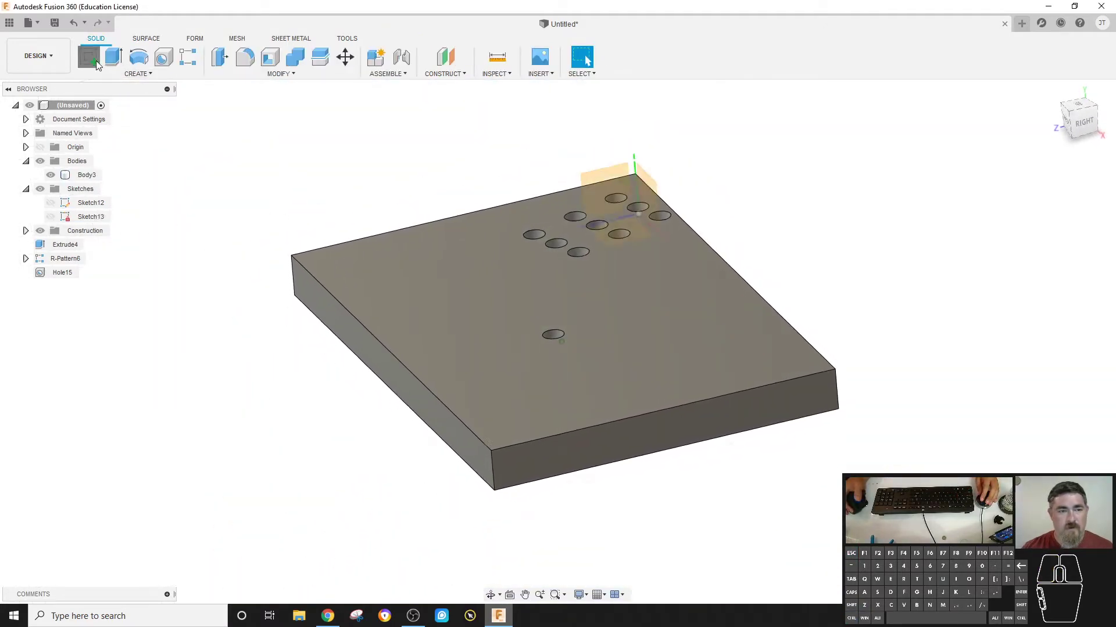
left_click(510, 287)
key("c")
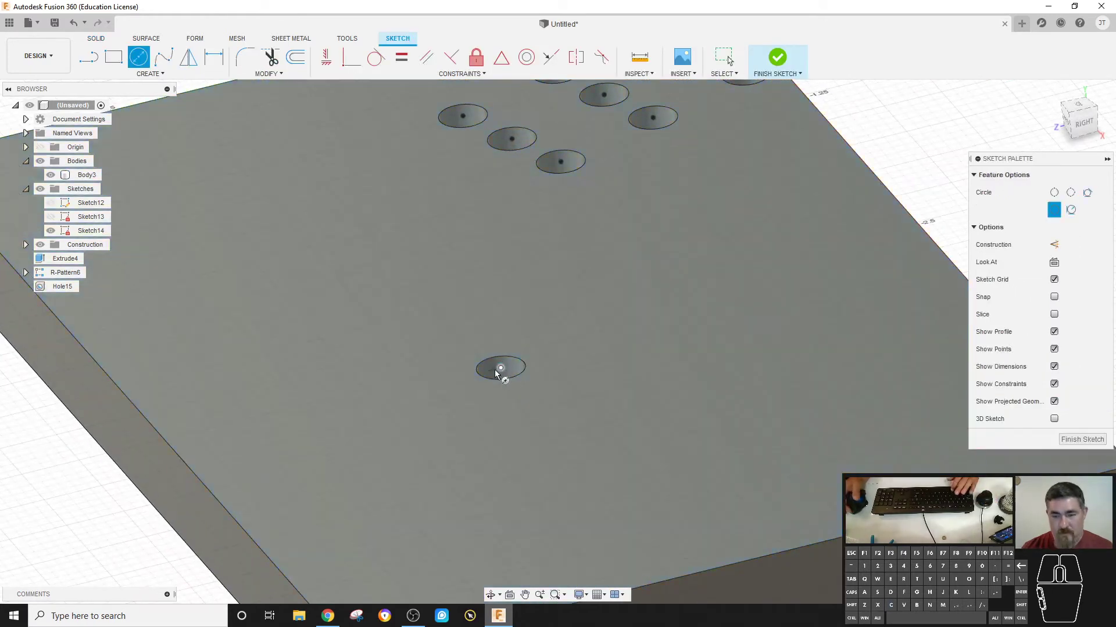
left_click(500, 369)
left_click(587, 454)
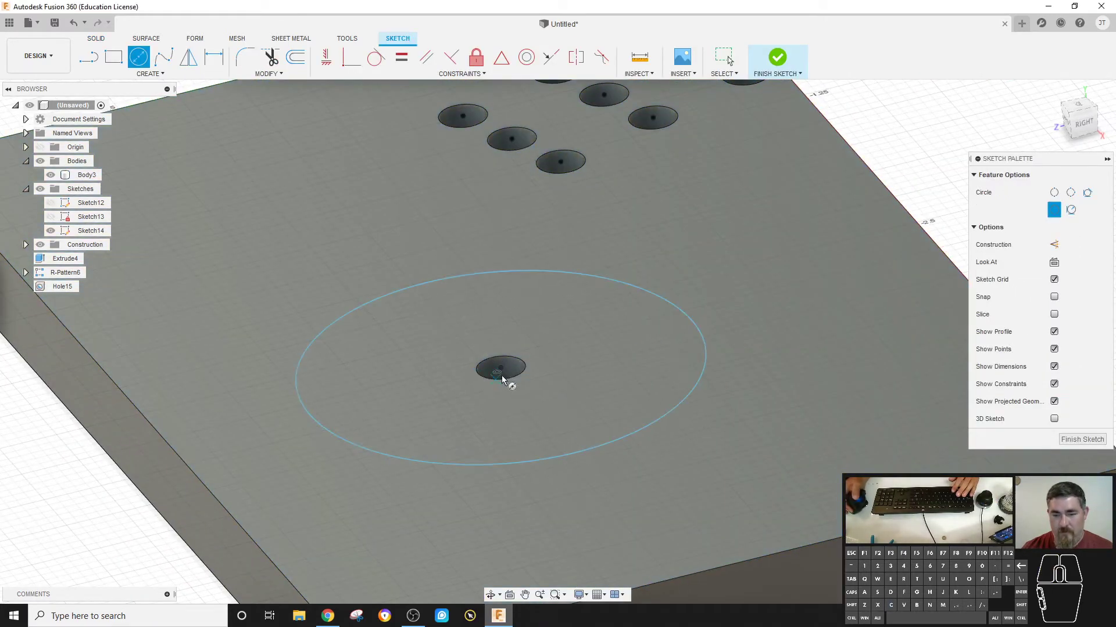
left_click(502, 370)
left_click(529, 419)
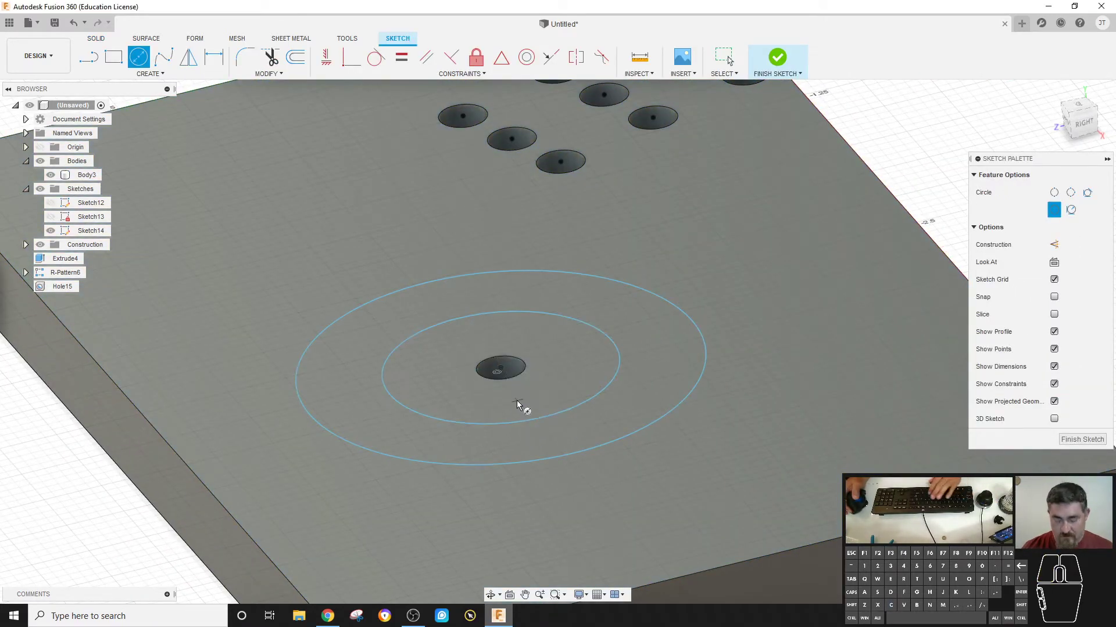
Sketch two lines from the middle hole's centre out to the outer circle, forming a narrow wedge
key("l")
left_click(501, 369)
left_click(529, 462)
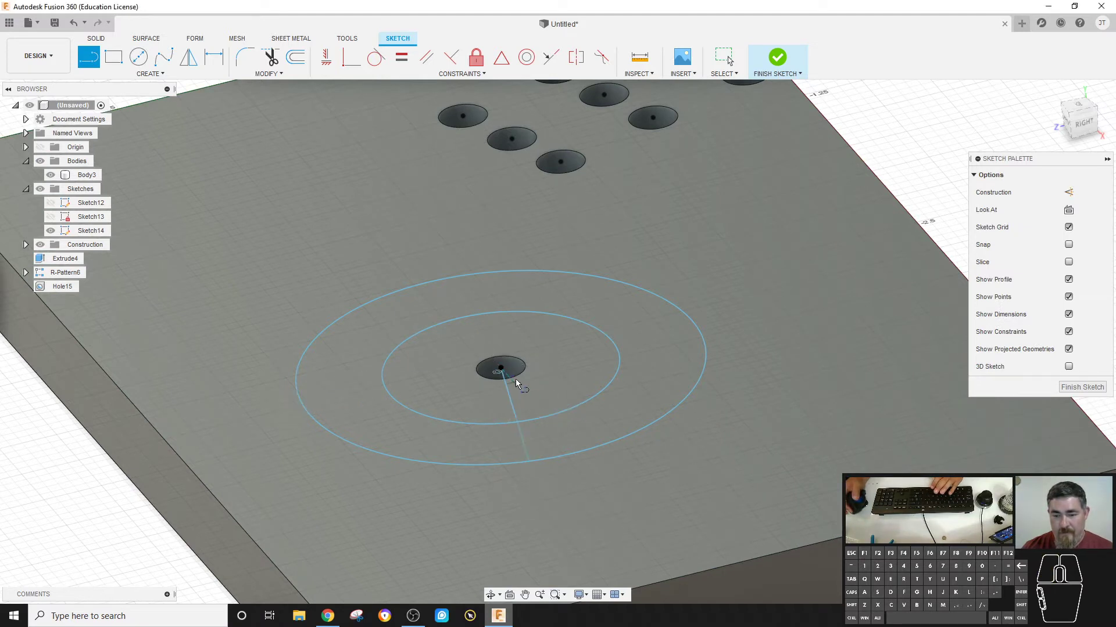
left_click(500, 368)
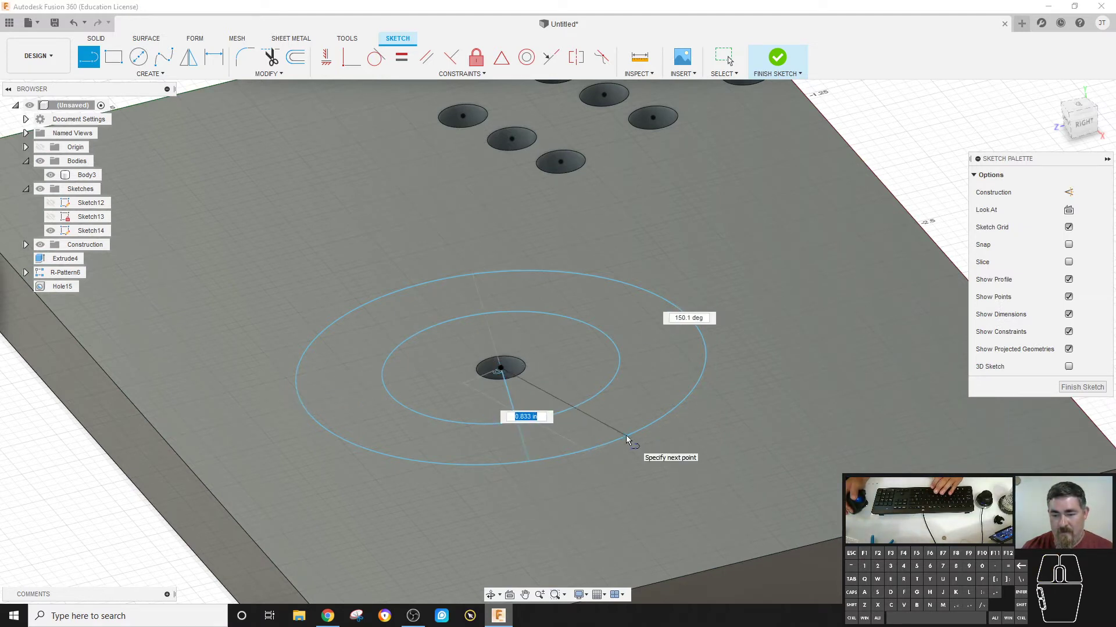
left_click(626, 434)
Align the outer endpoints of the two lines with a Horizontal/Vertical constraint and shrink the outer circle slightly
left_click(401, 58)
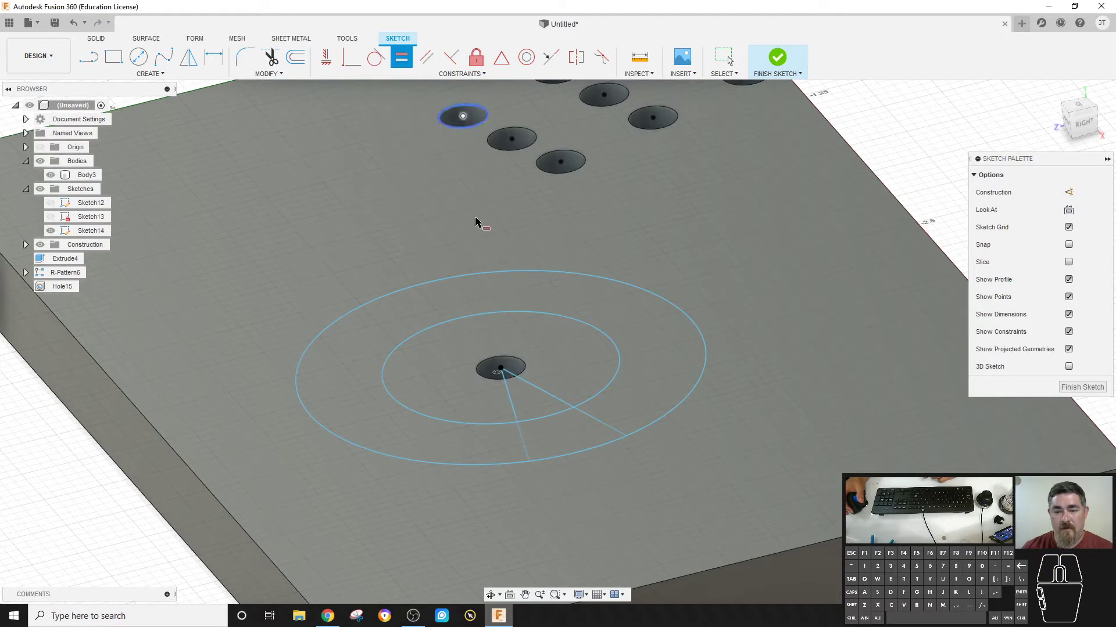
left_click(326, 57)
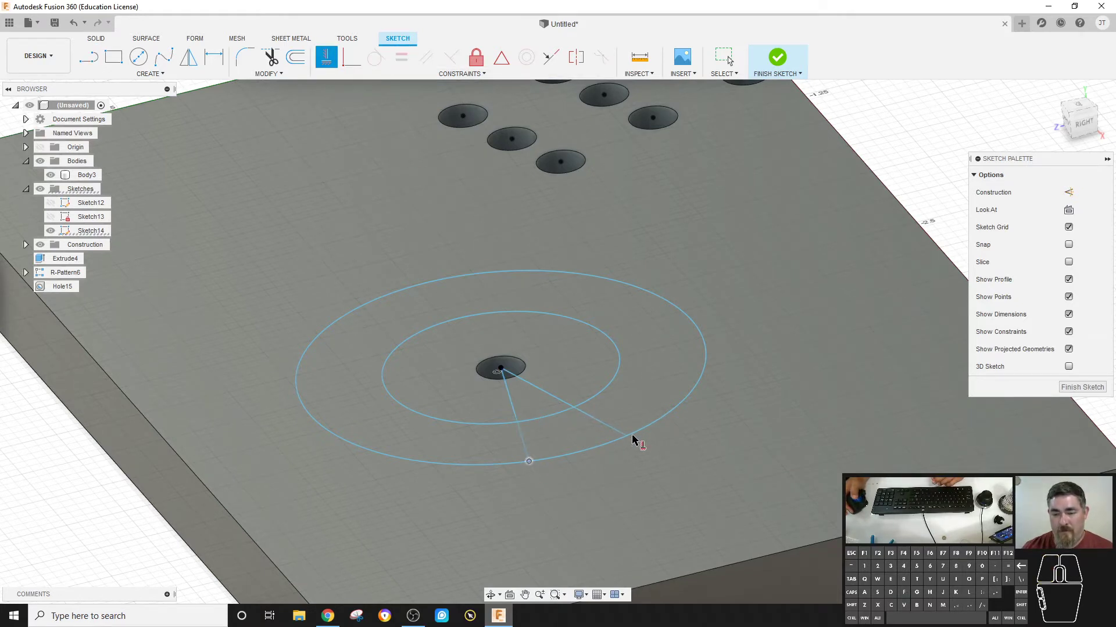
key("Escape")
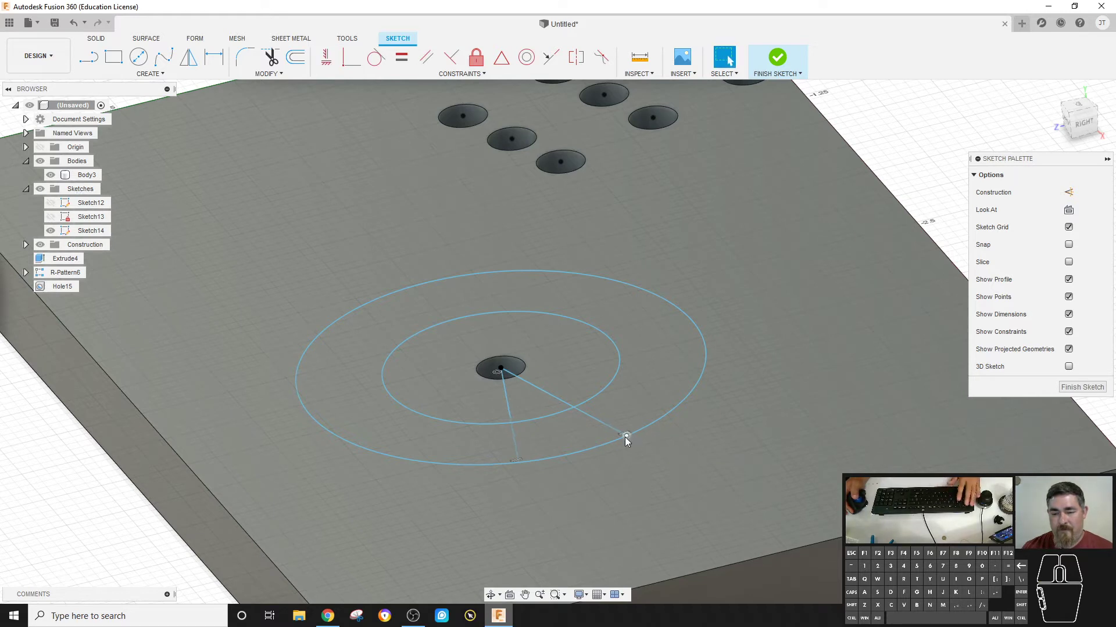
left_click_drag(626, 437, 623, 435)
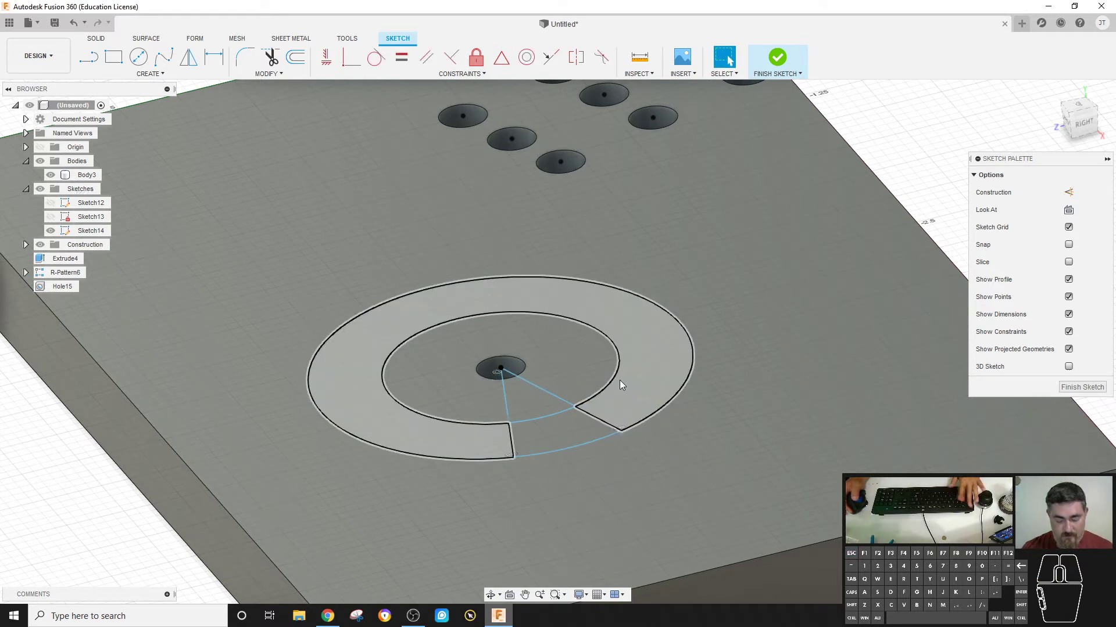
Trim both circles down to the arcs between the two lines and pull the arcs closer to the hole
key("t")
left_click(612, 380)
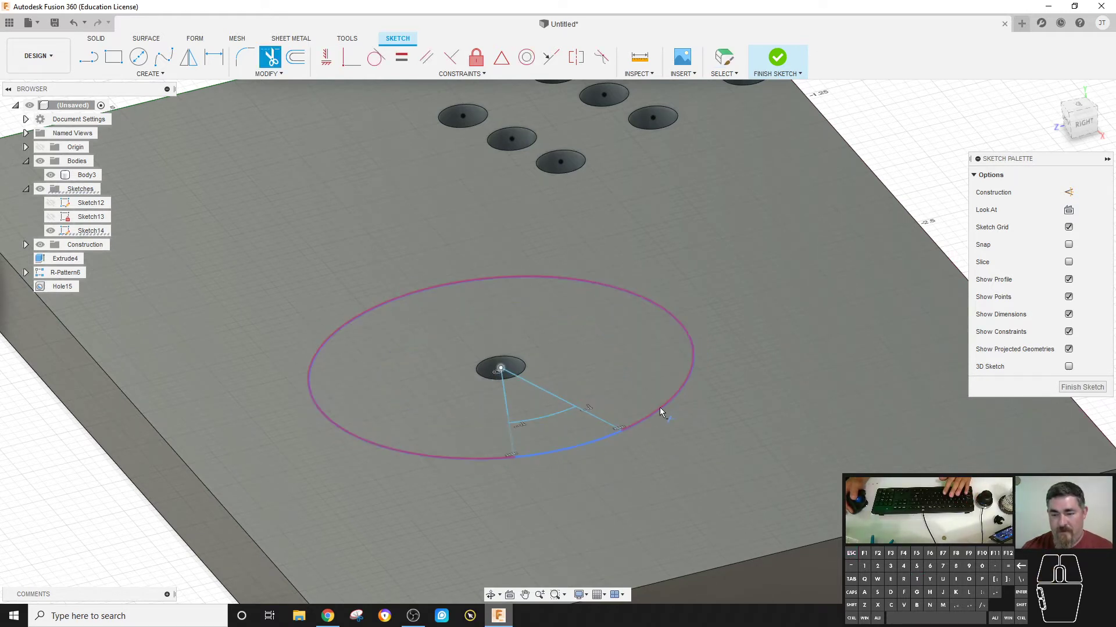
left_click(660, 407)
key("Escape")
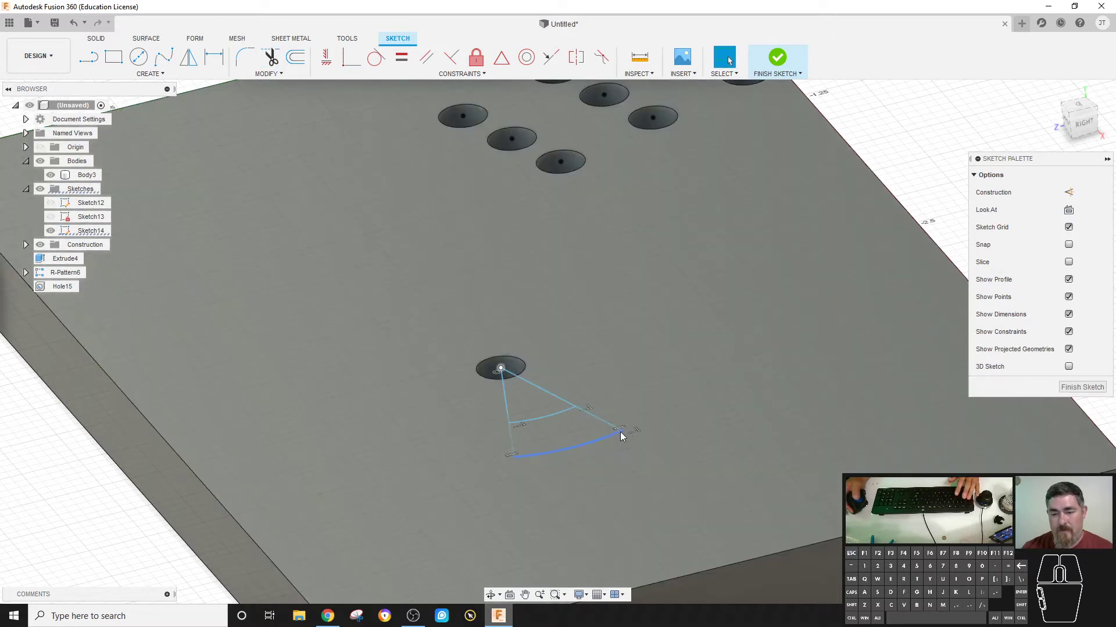
left_click_drag(595, 437, 531, 398)
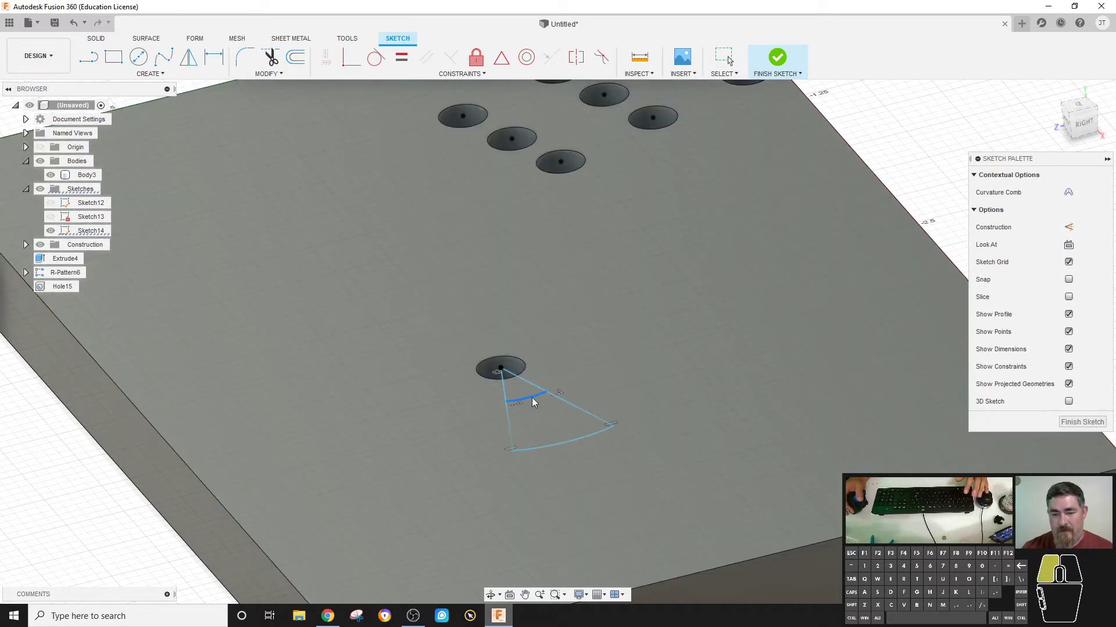
scroll(821, 227, "down", 5)
Return to the wedge sketch, dimension the angle between its two lines as 30 degrees, and finish the sketch
left_click(777, 56)
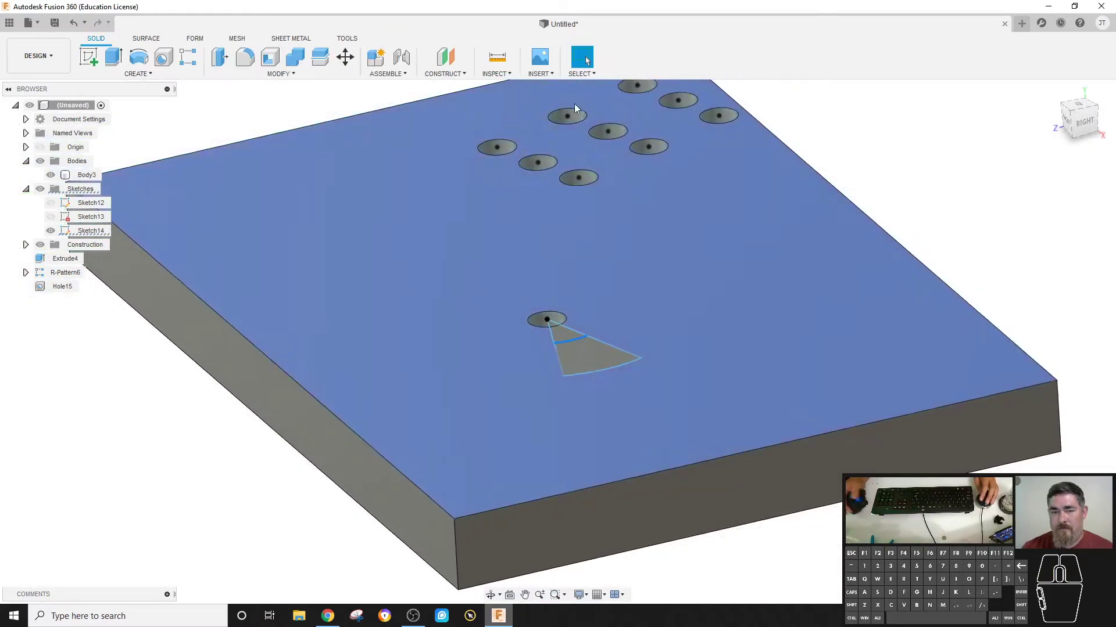
key("ctrl+z")
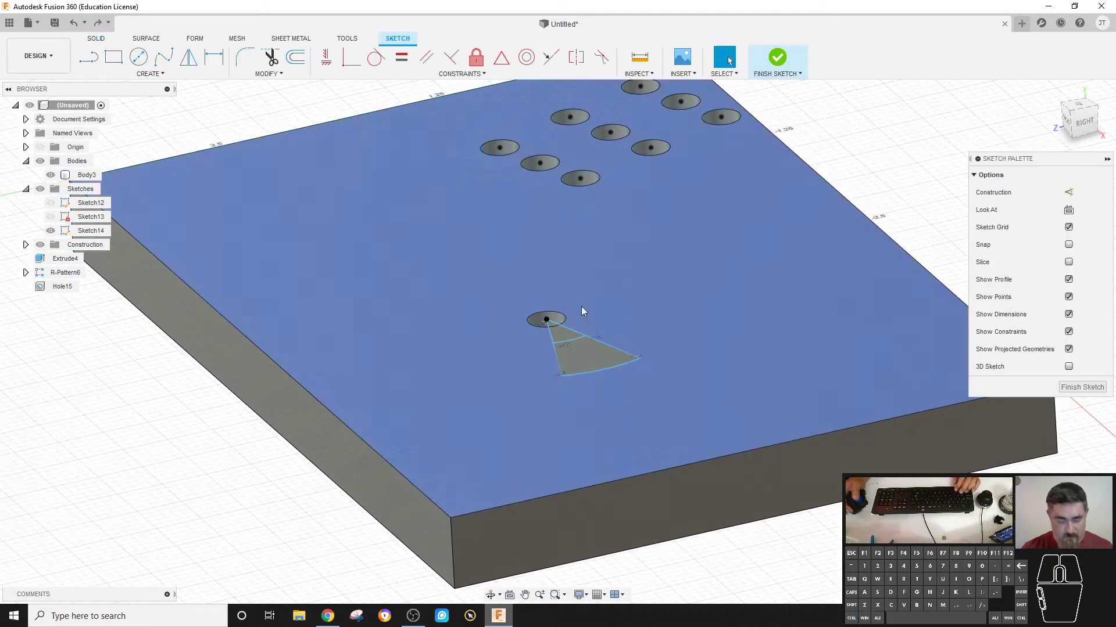
key("d")
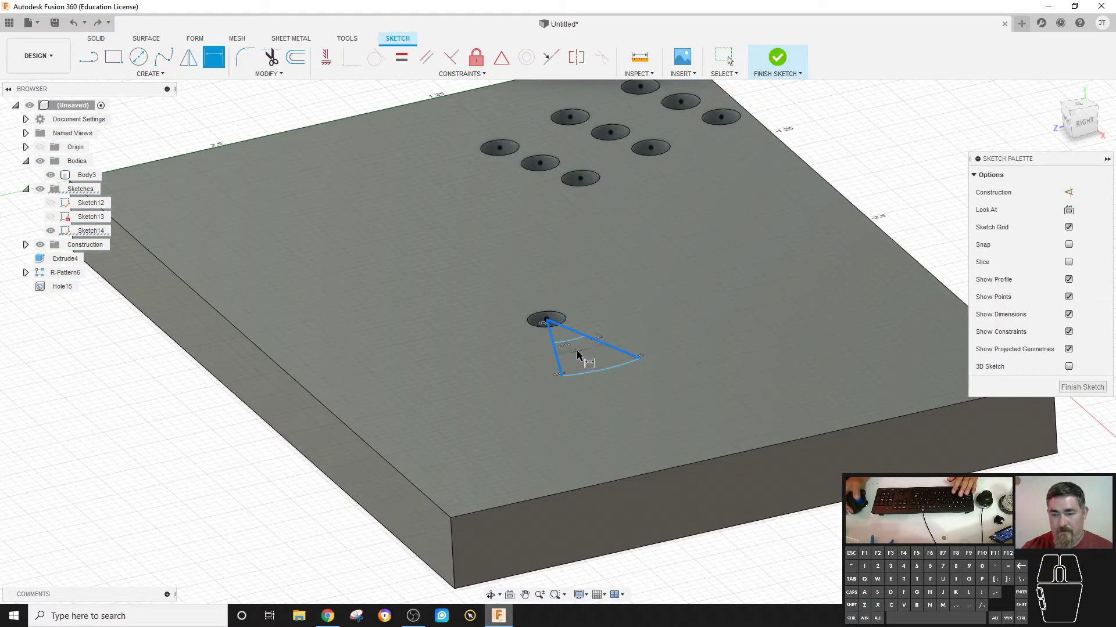
left_click(579, 355)
type("30")
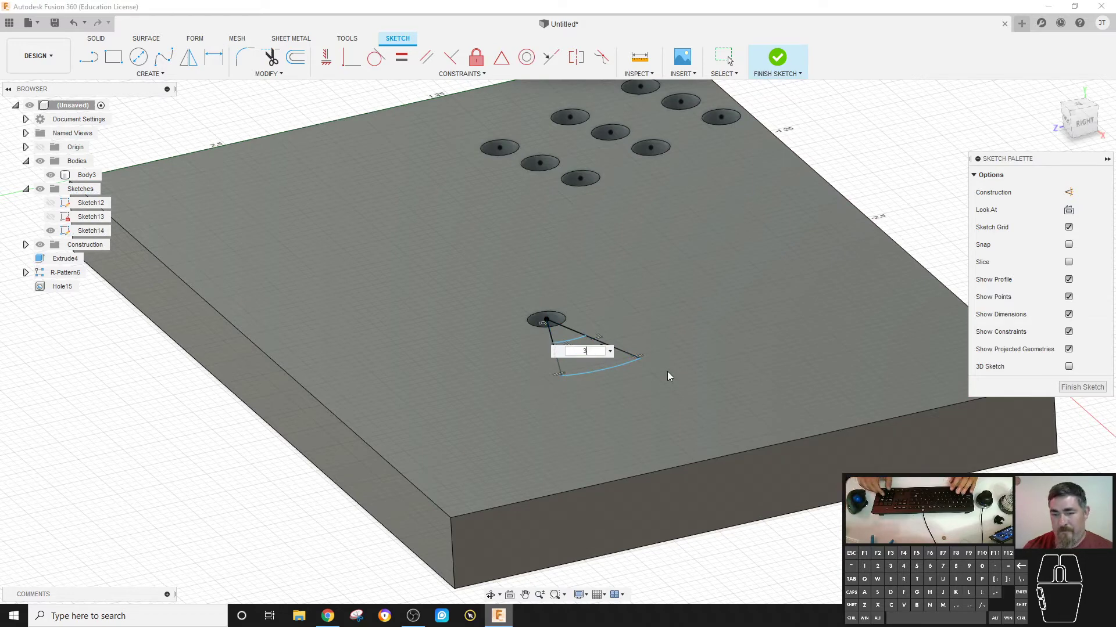
key("Return")
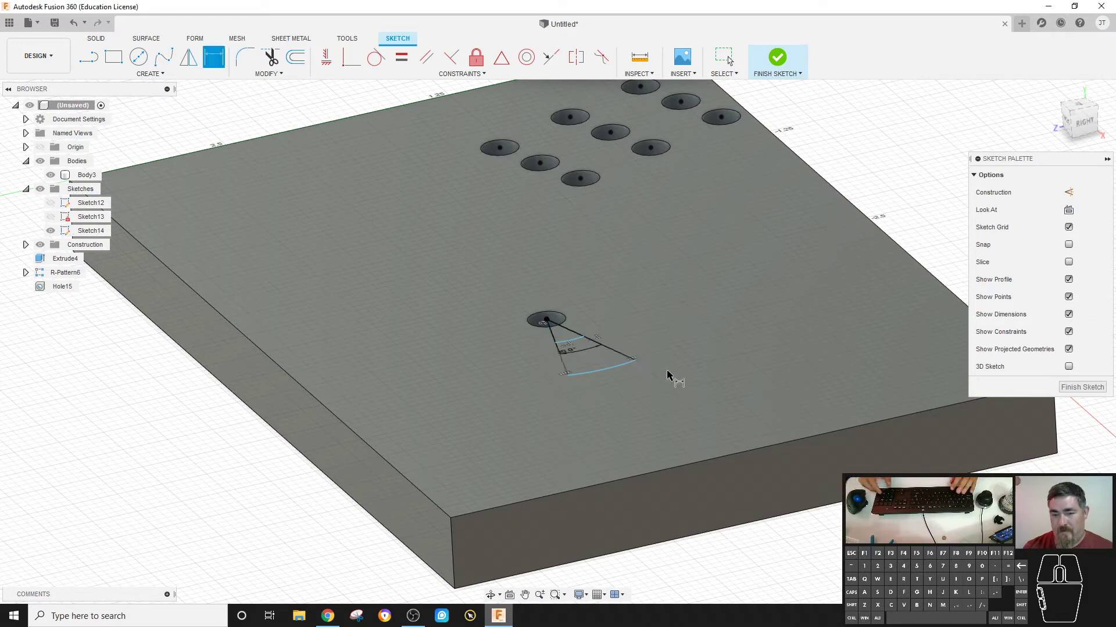
left_click(770, 59)
Extrude the wedge profile between the two arcs as a cut 0.05 in deep into the plate
key("e")
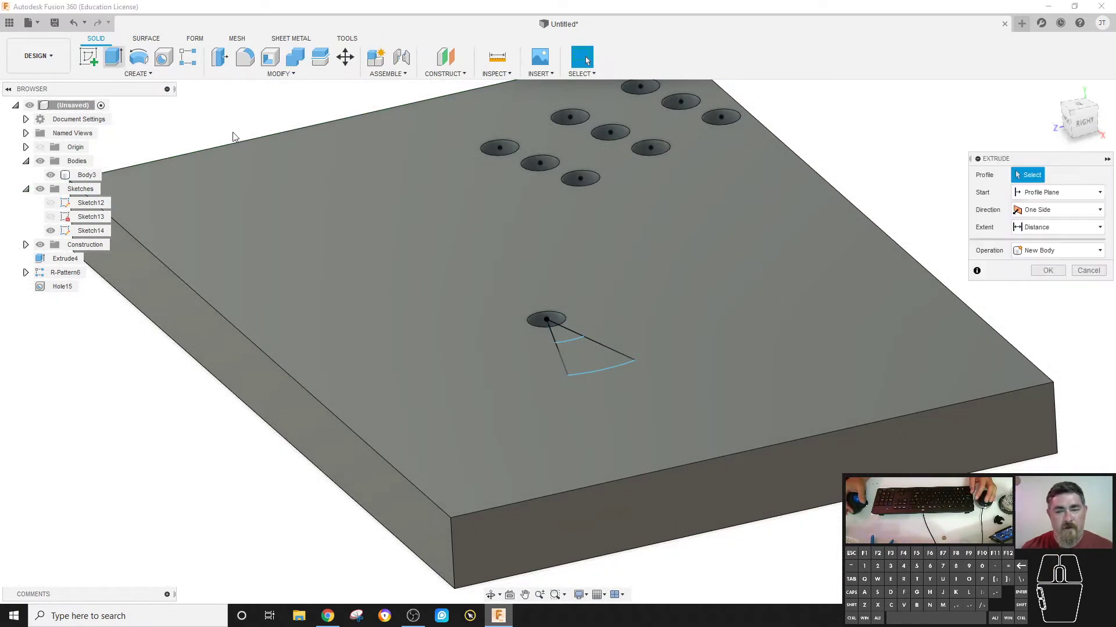
left_click(587, 353)
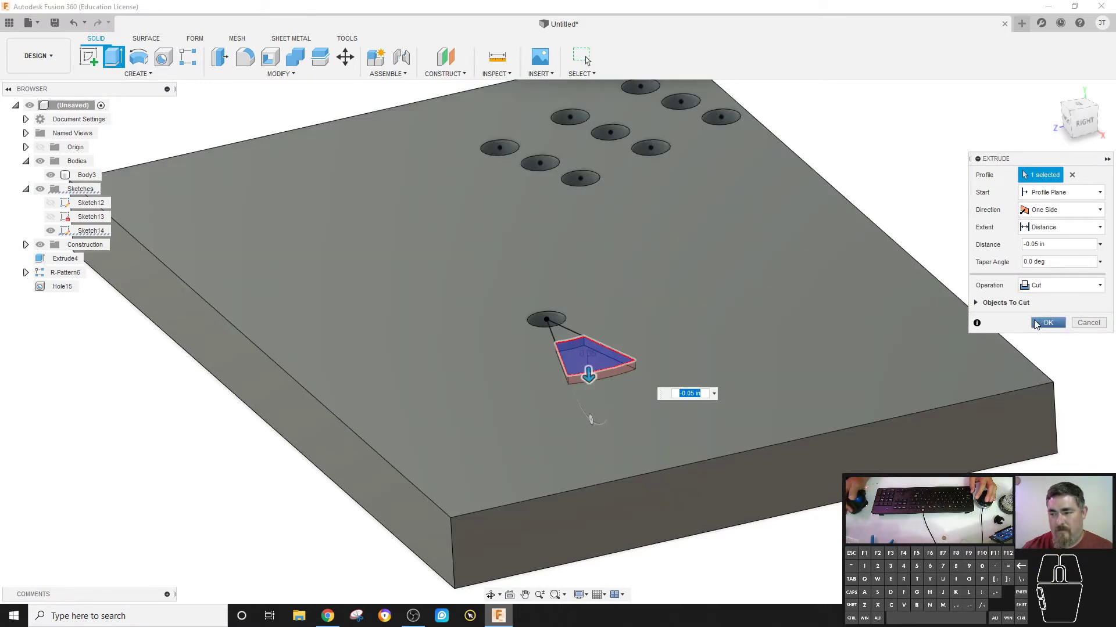
left_click(1047, 323)
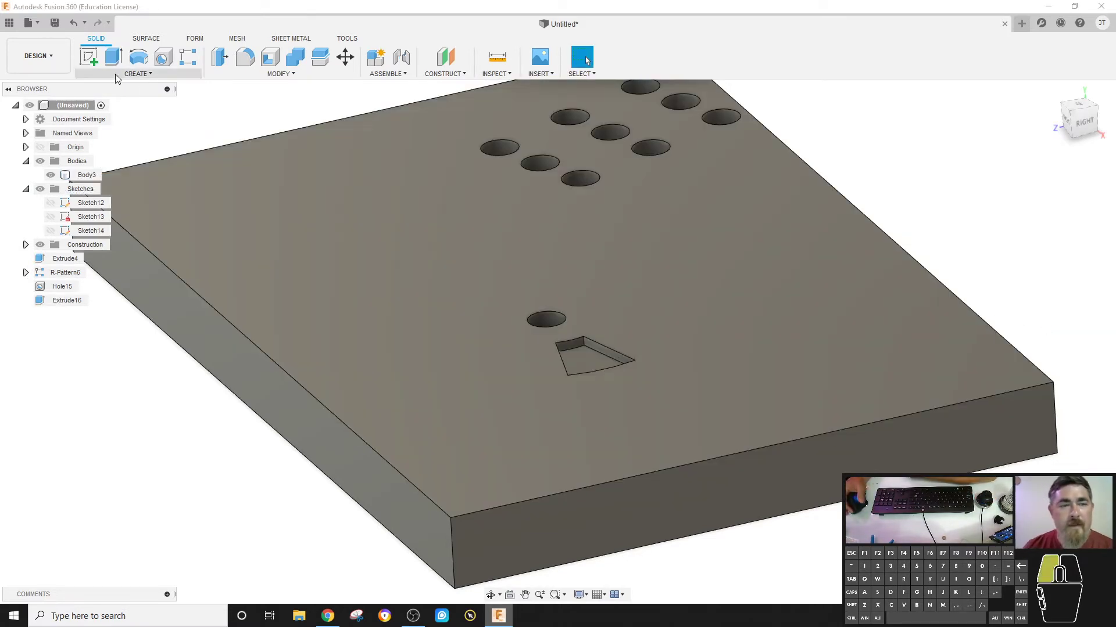
Create a full circular pattern of the wedge pocket around the middle hole with a quantity of 7
left_click(138, 74)
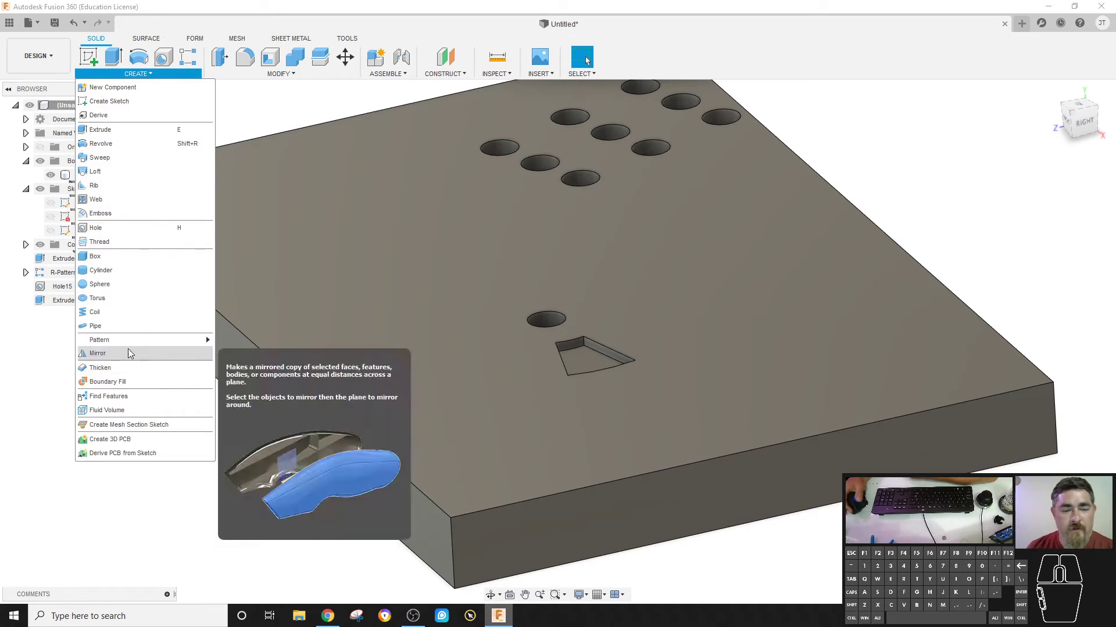
mouse_move(123, 341)
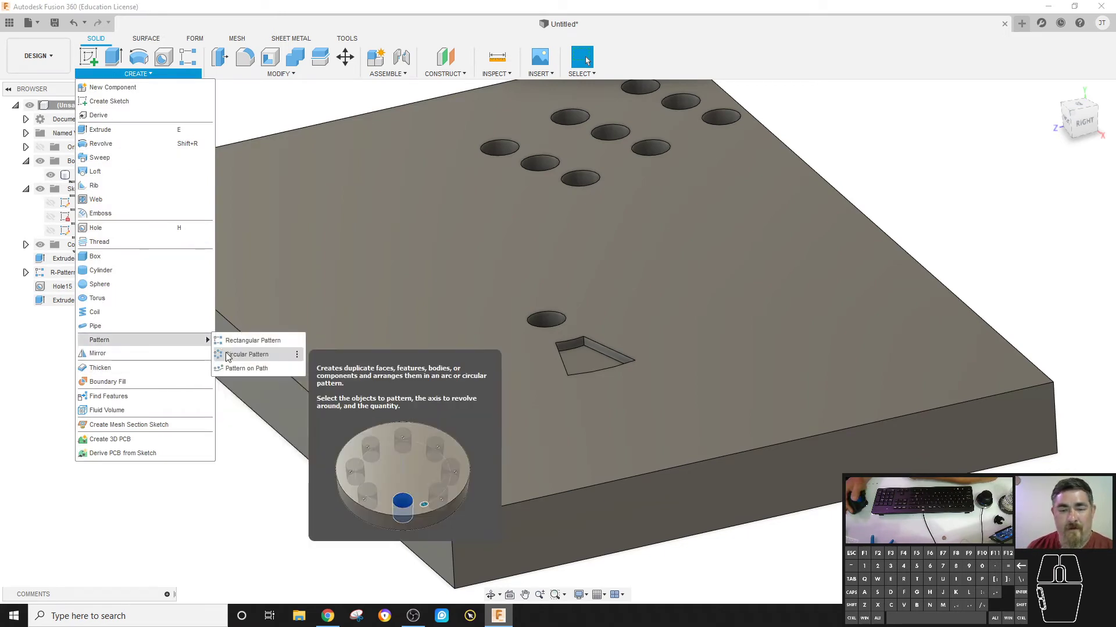
left_click(227, 355)
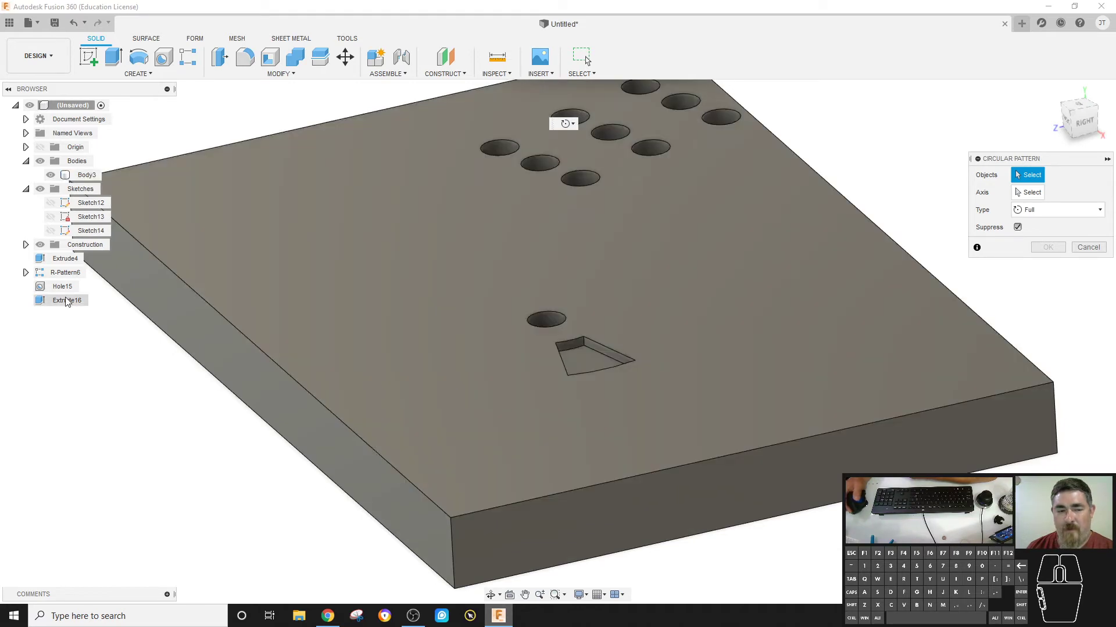
left_click(66, 302)
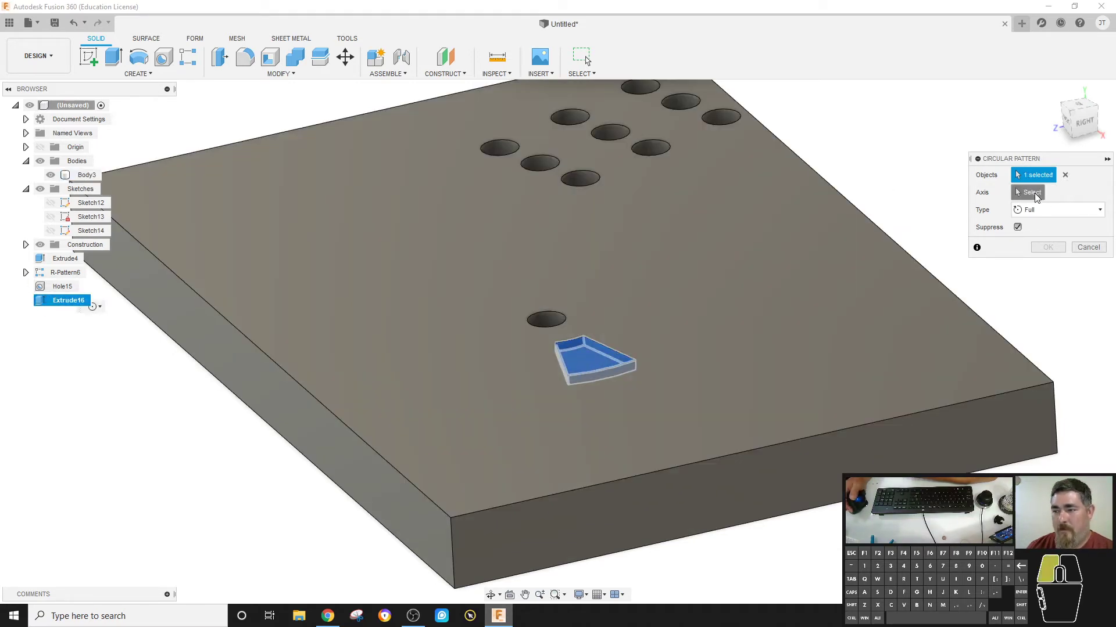
left_click(1034, 194)
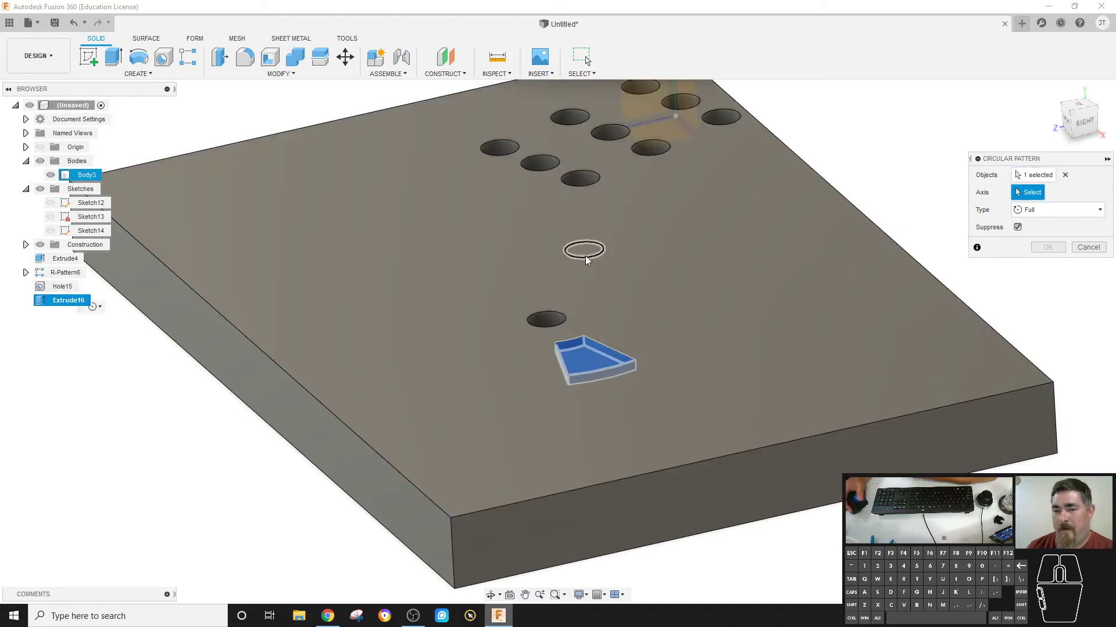
left_click(544, 318)
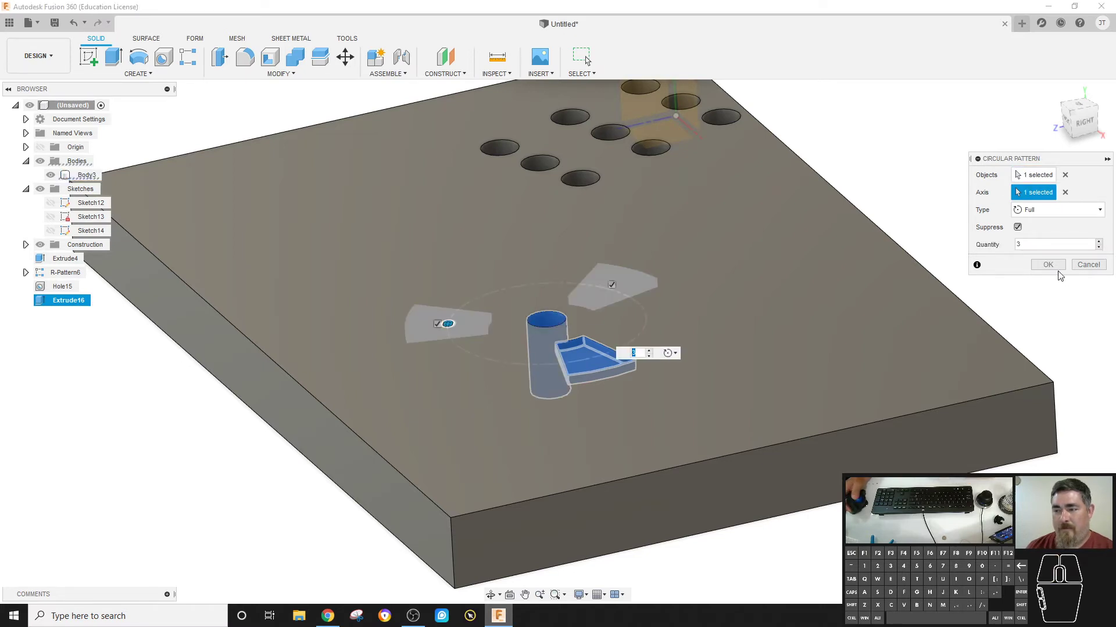
left_click(1099, 241)
left_click(1099, 241)
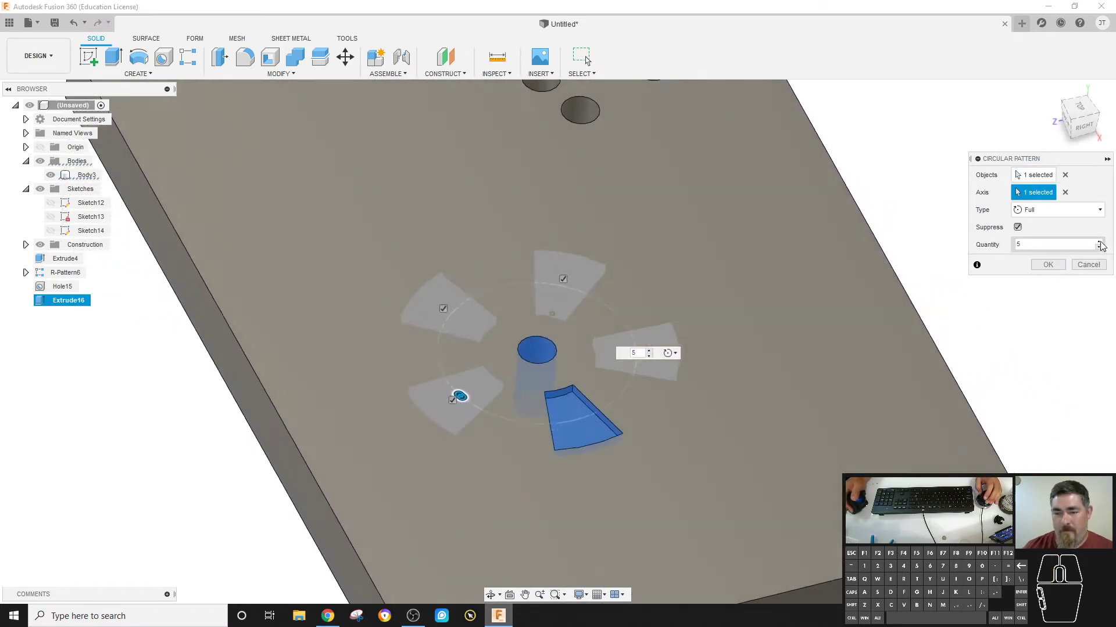
left_click(1098, 241)
left_click(1099, 242)
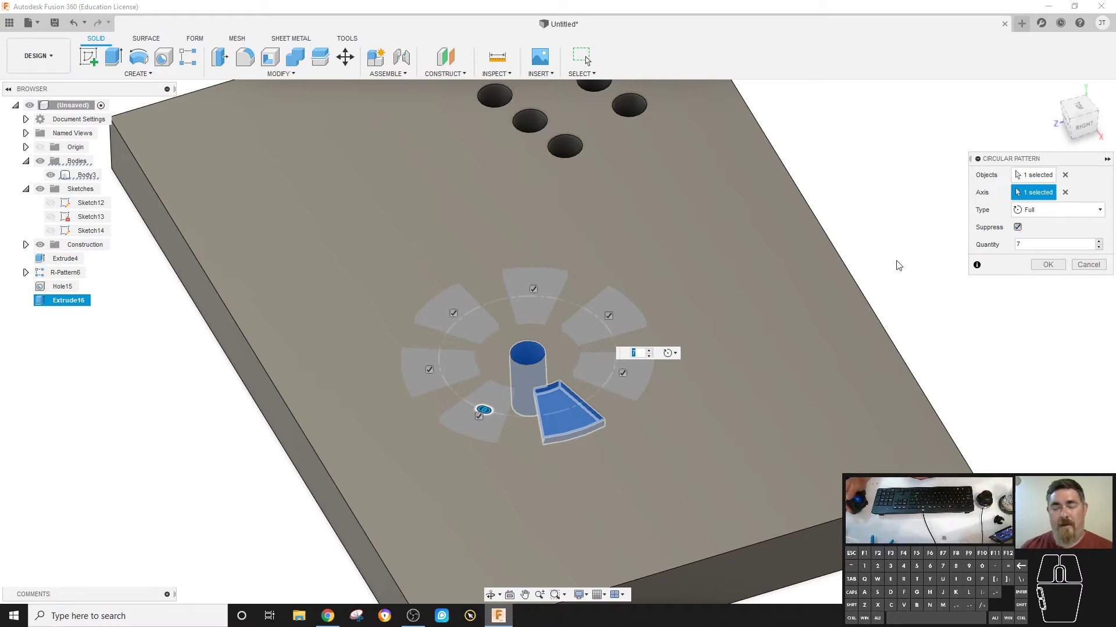
left_click(1047, 265)
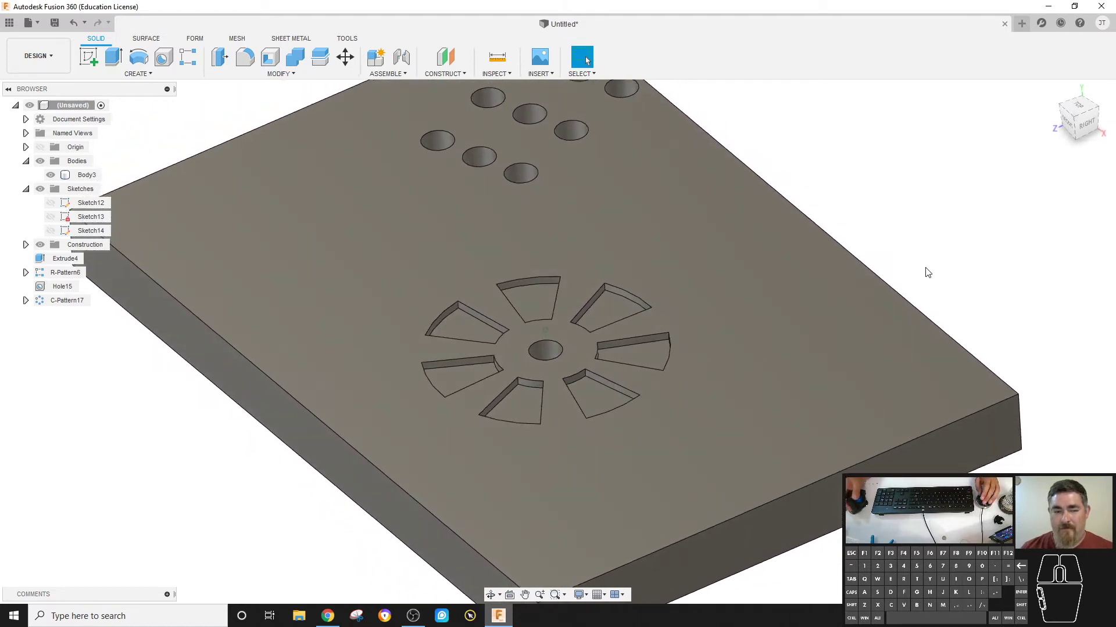
Undo the circular pattern of the wedge pocket
left_click(800, 304)
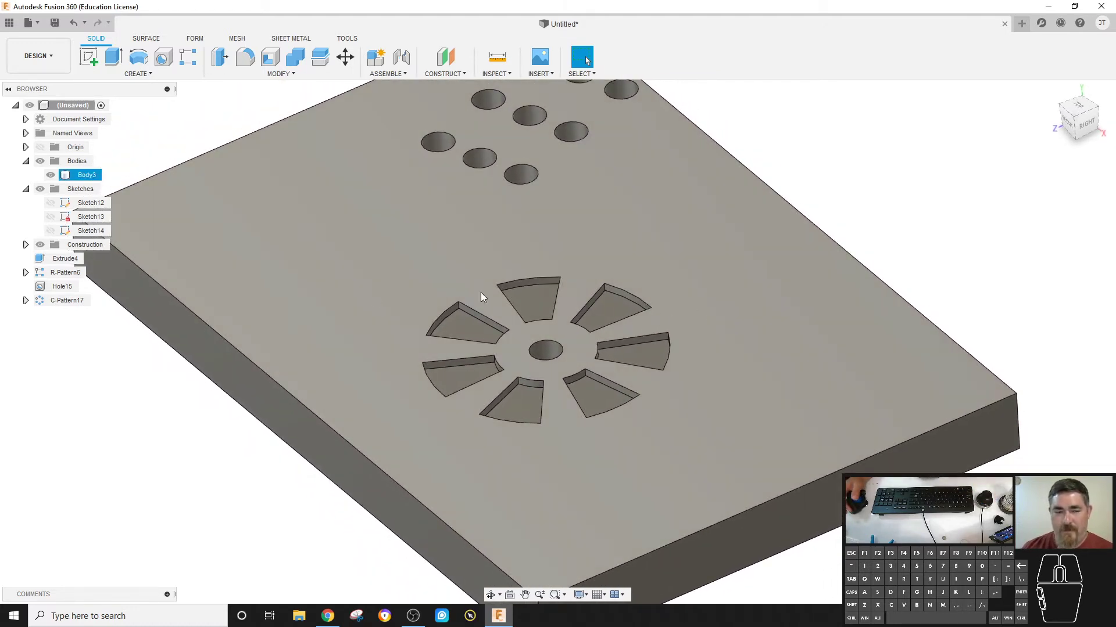
key("Escape")
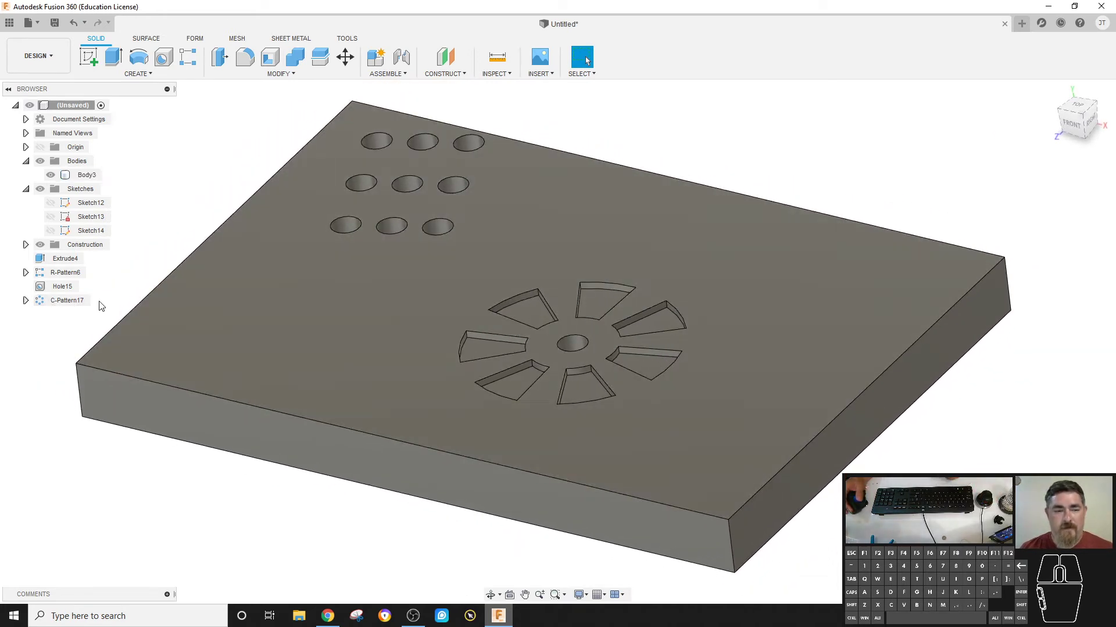
key("ctrl+z")
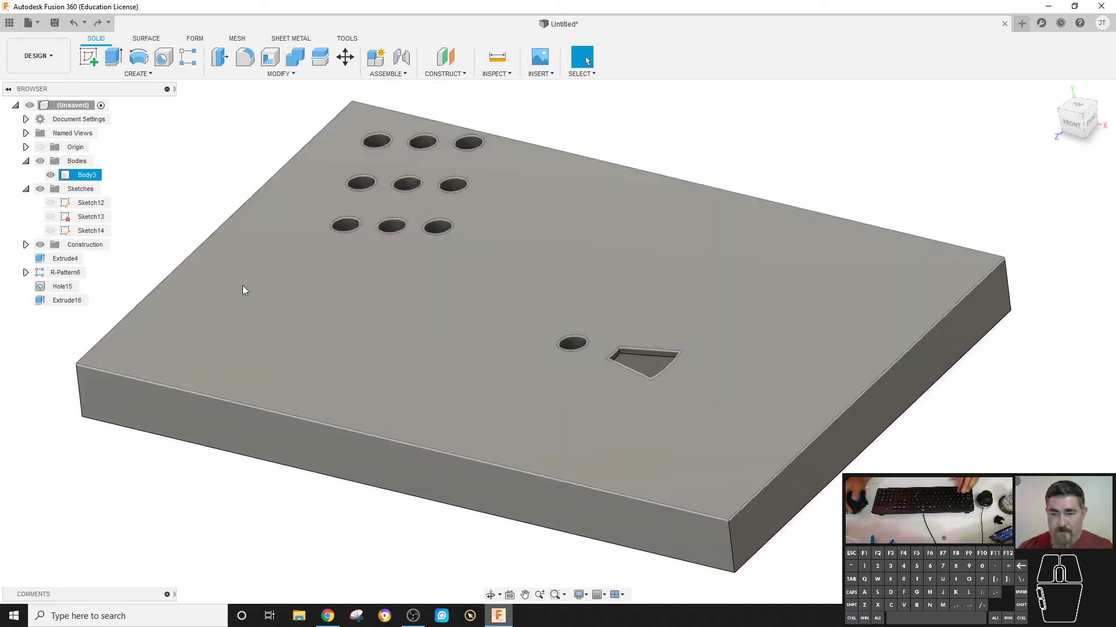
Fillet the four vertical corner edges of the wedge pocket with a 0.05 in radius
scroll(523, 269, "up", 5)
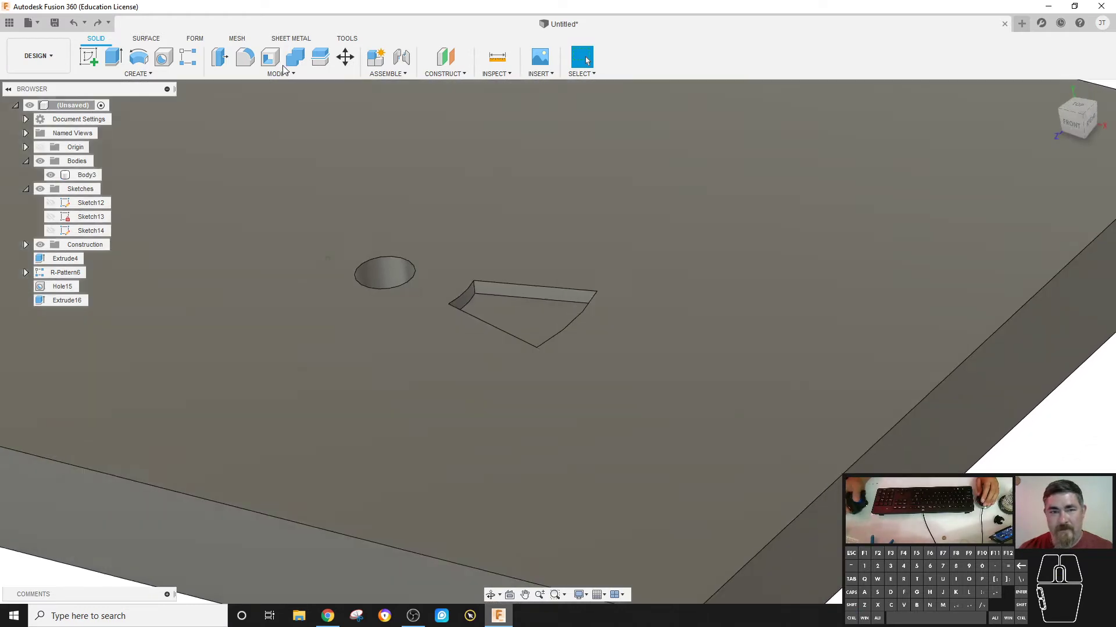
left_click(244, 59)
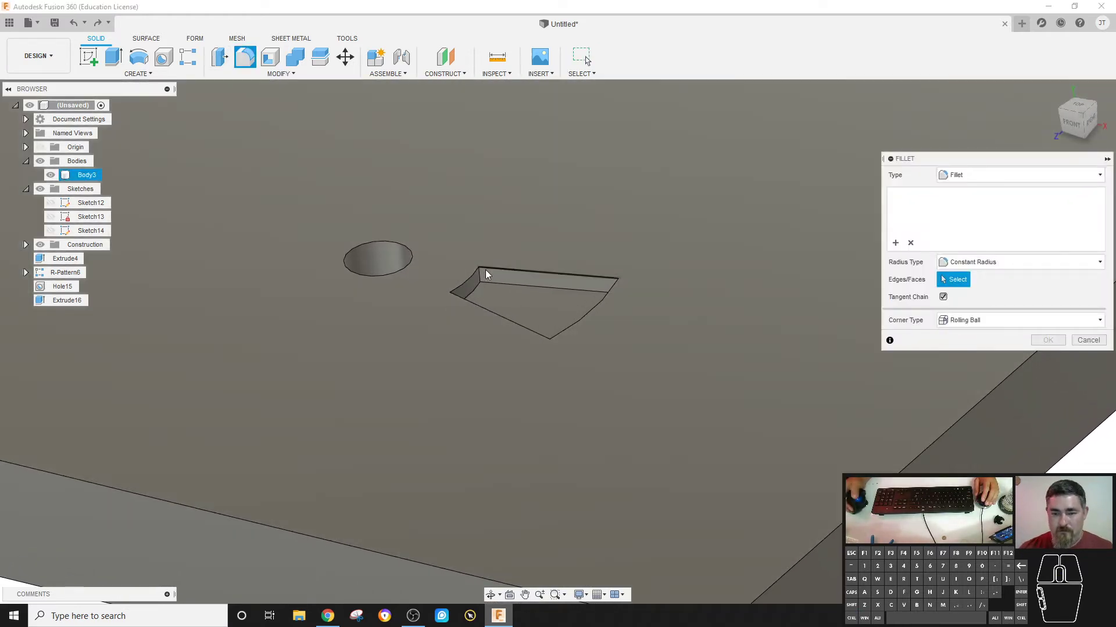
left_click(479, 275)
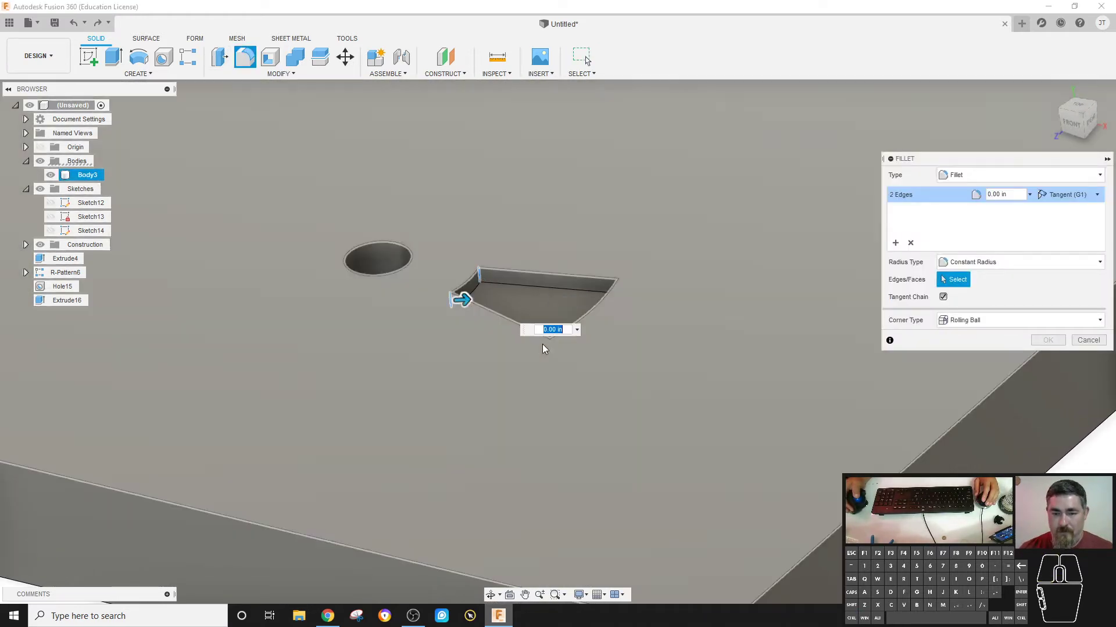
type(".05")
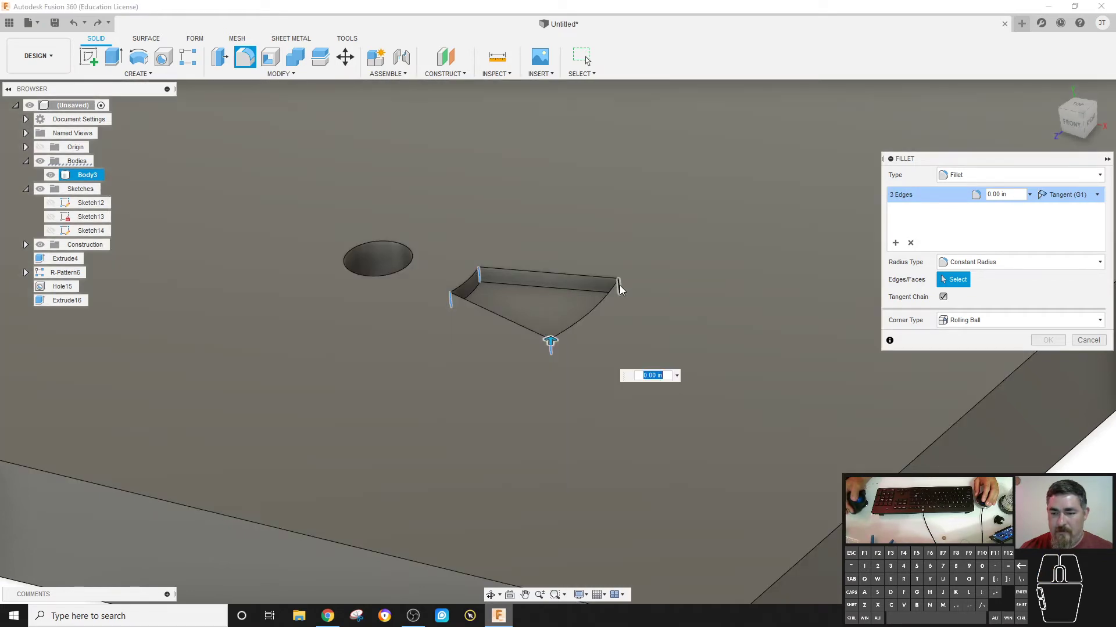
left_click(604, 290)
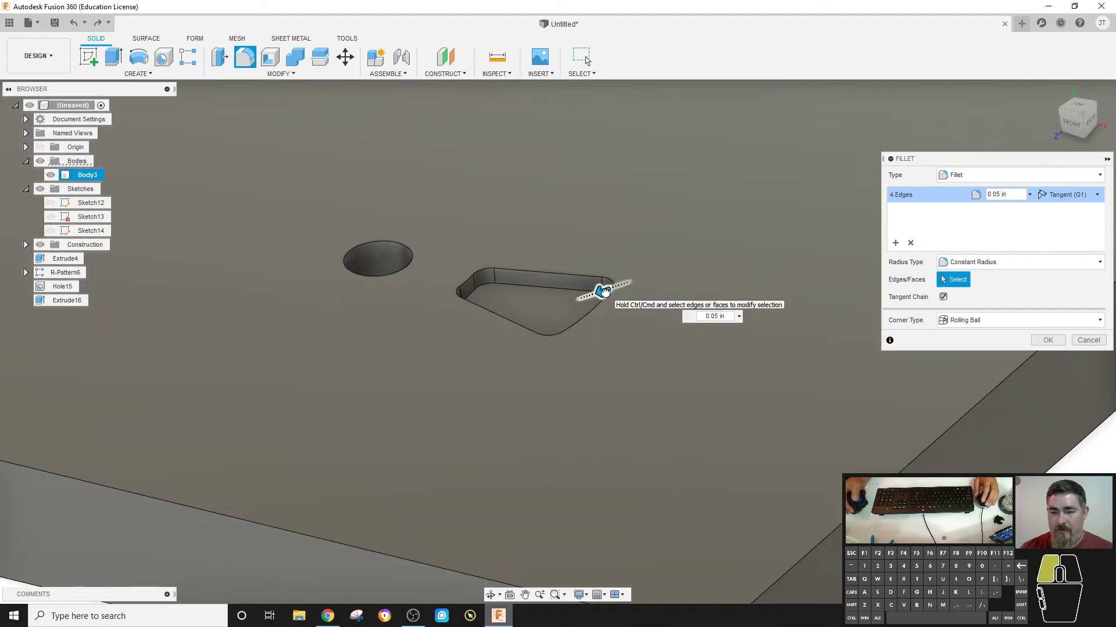
left_click(1048, 340)
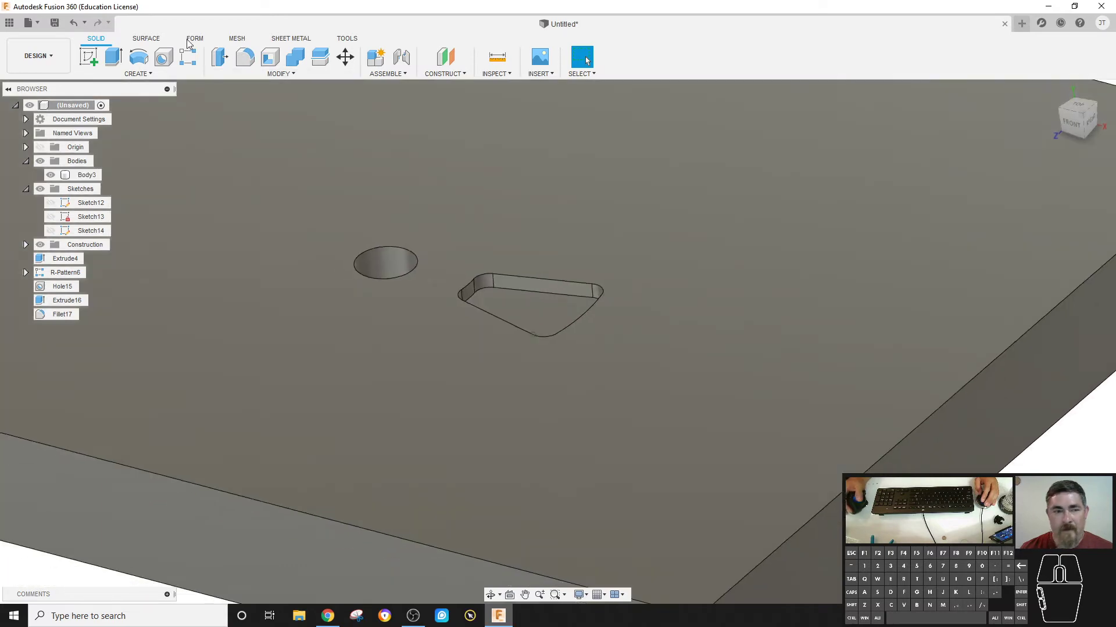
Create a full circular pattern of the wedge pocket cut and its corner fillet around the middle hole with a quantity of 5
key("F6")
left_click(138, 74)
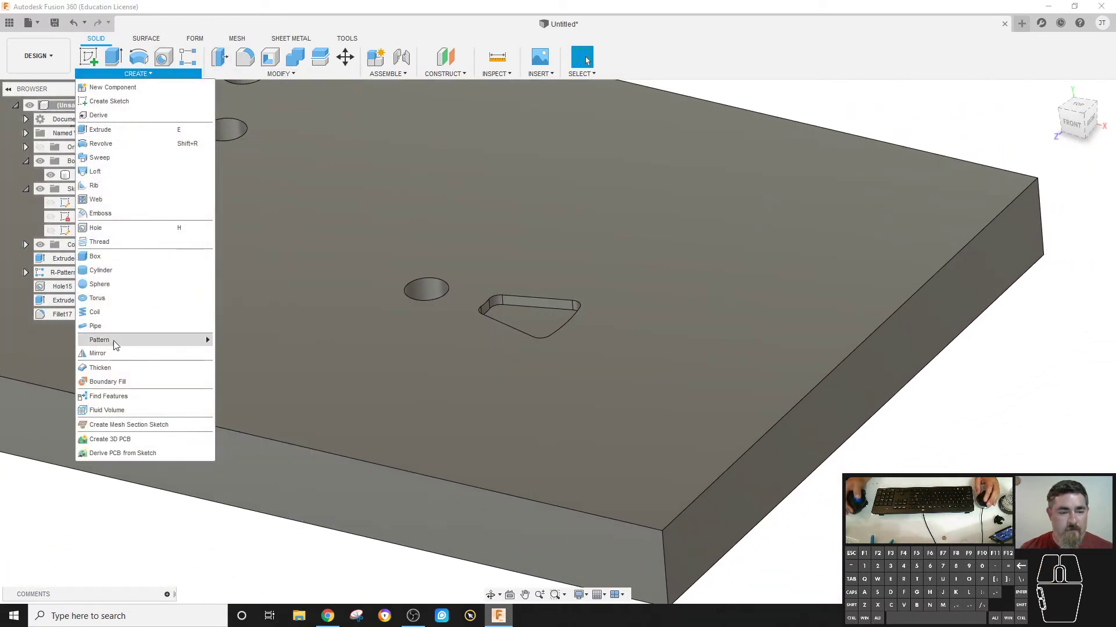
mouse_move(114, 340)
left_click(317, 354)
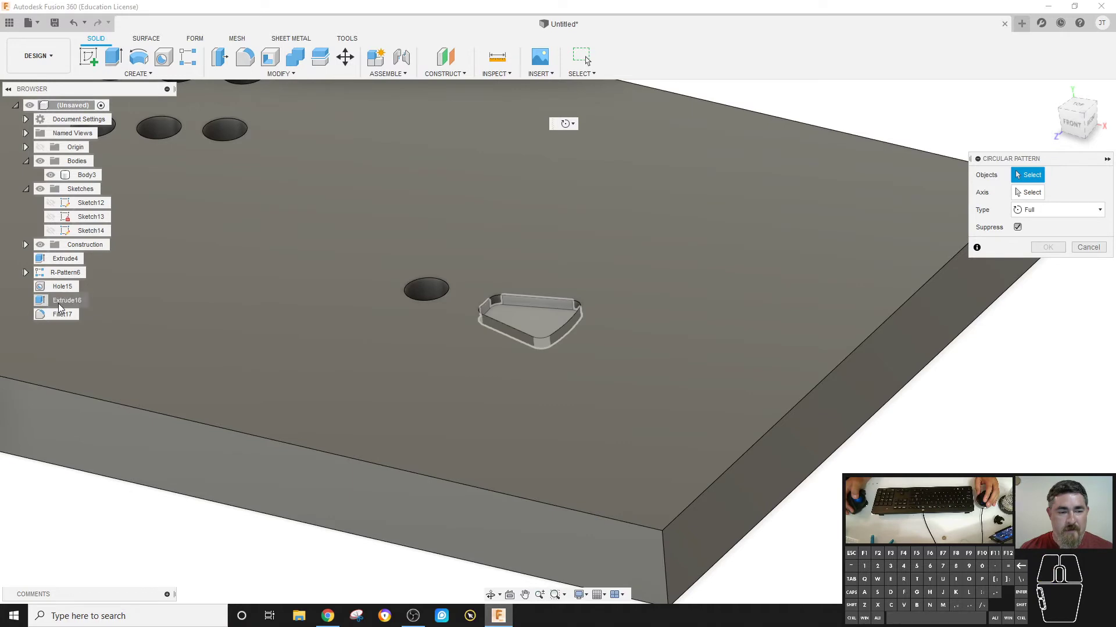
left_click(68, 300)
left_click(59, 315)
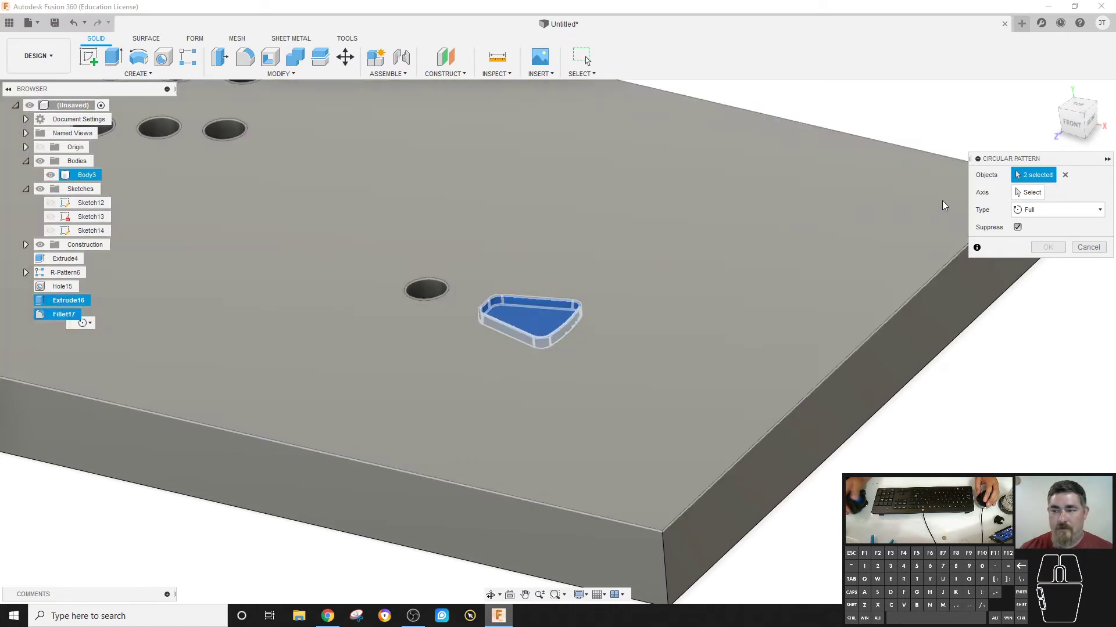
left_click(1028, 192)
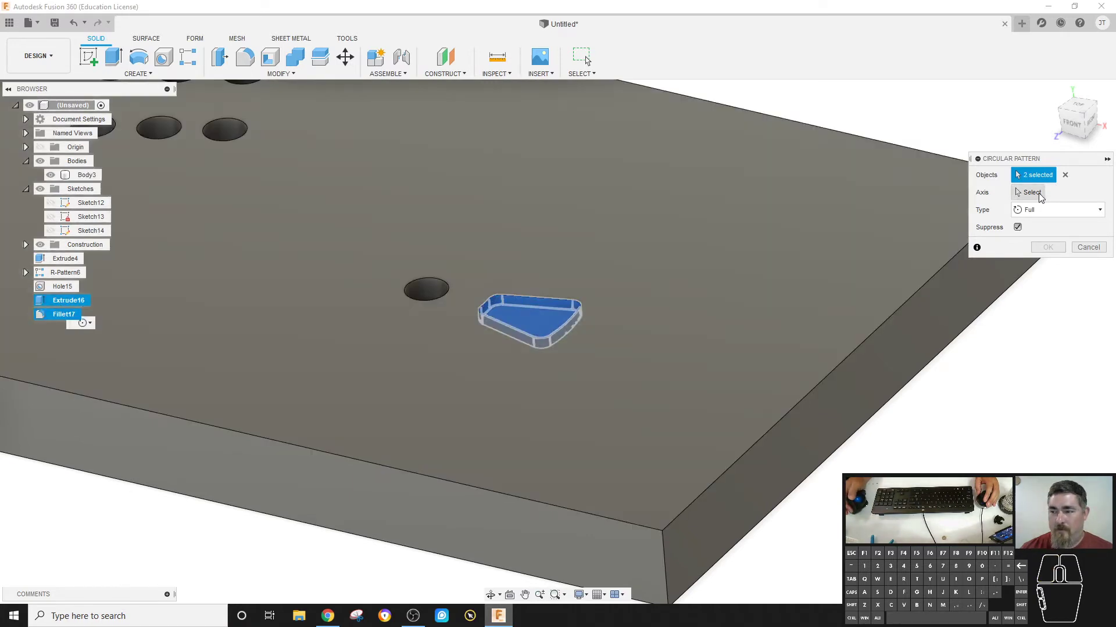
left_click(424, 298)
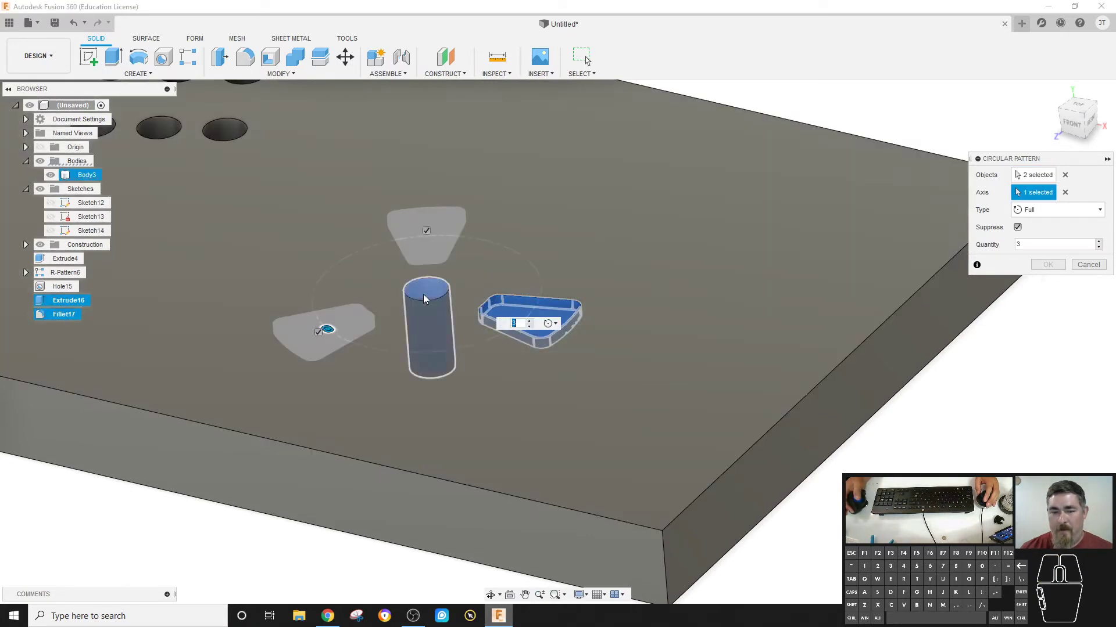
left_click(1098, 242)
left_click(1098, 242)
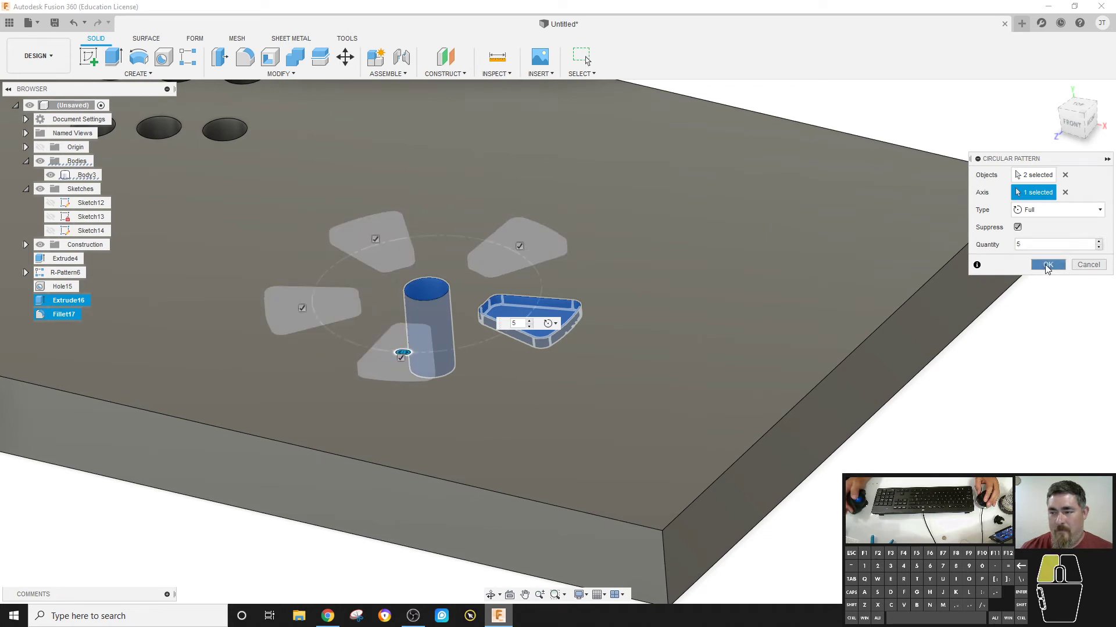
left_click(1047, 265)
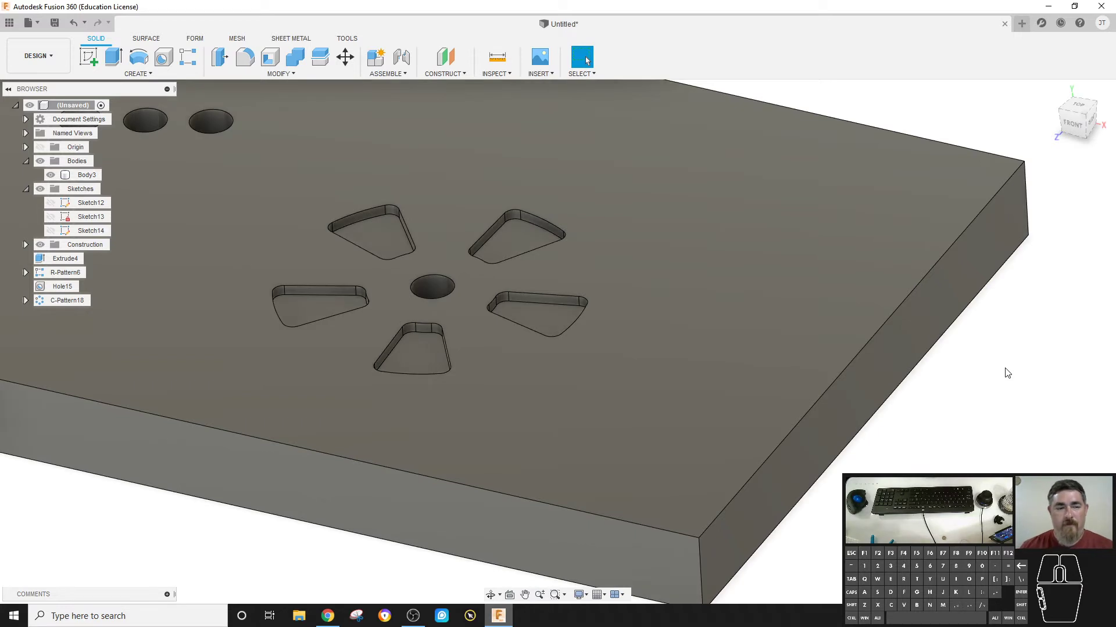
Review the individual occurrences of the wedge pocket's circular pattern
left_click(964, 348)
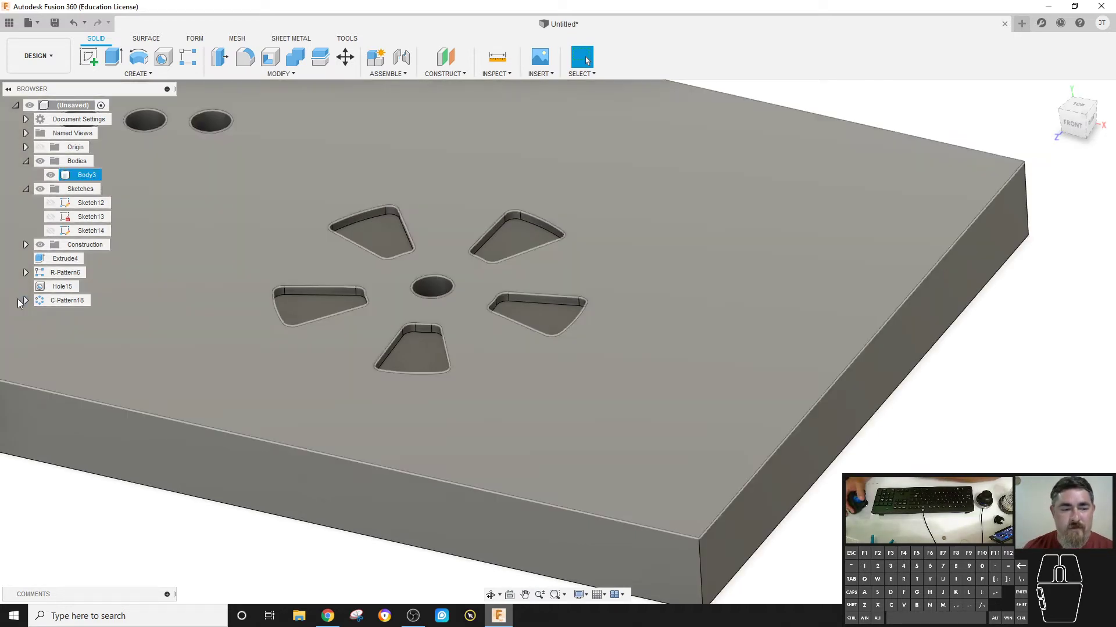
left_click(25, 301)
left_click(36, 315)
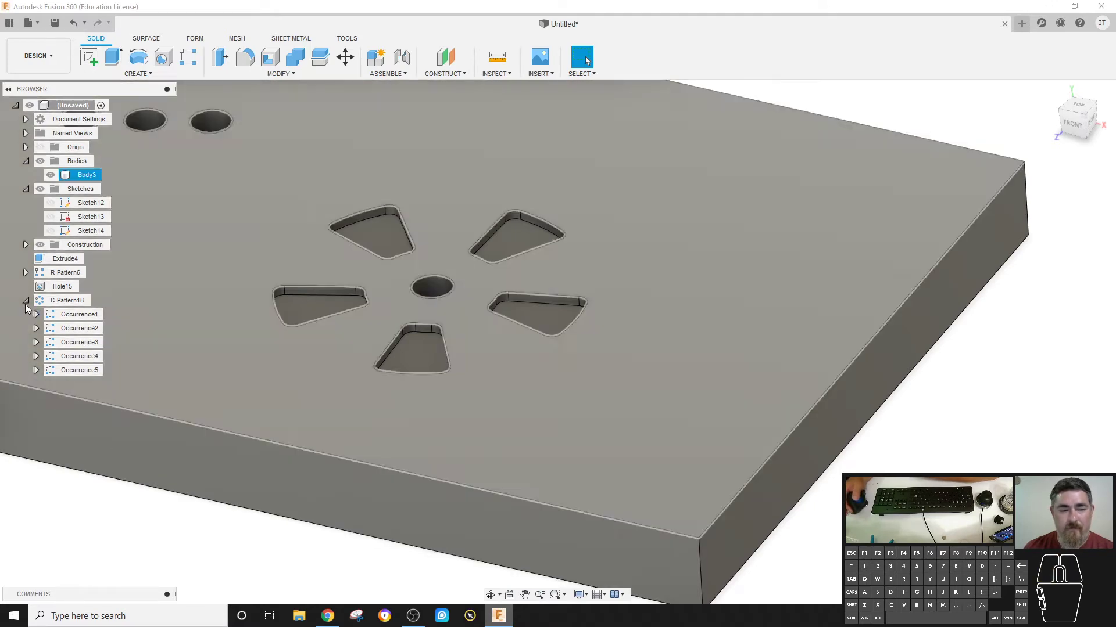
left_click(26, 301)
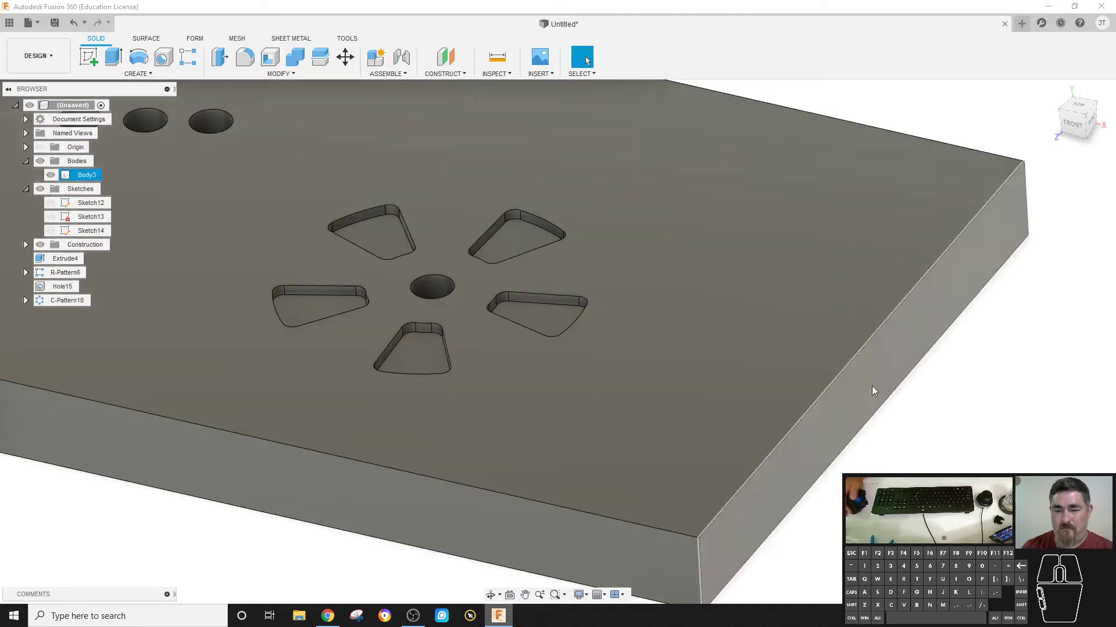
Create a vertical cylinder as a new body on the horizontal plane in front of the plate, 0.50 in in diameter and 4.00 in high
scroll(966, 401, "down", 3)
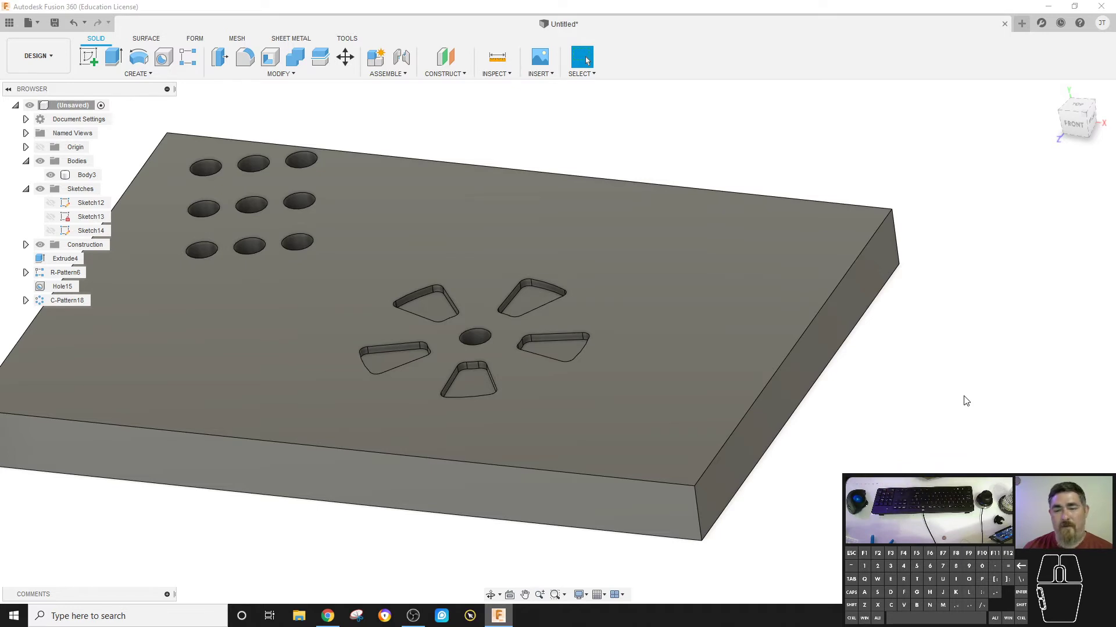
scroll(744, 316, "down", 5)
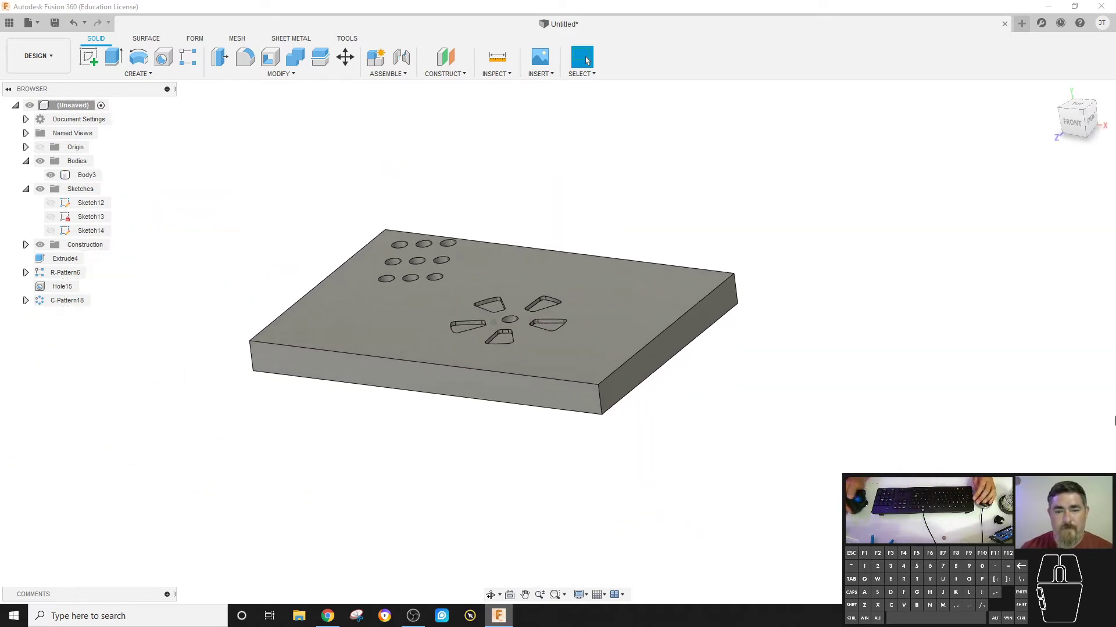
scroll(608, 433, "down", 3)
left_click(91, 59)
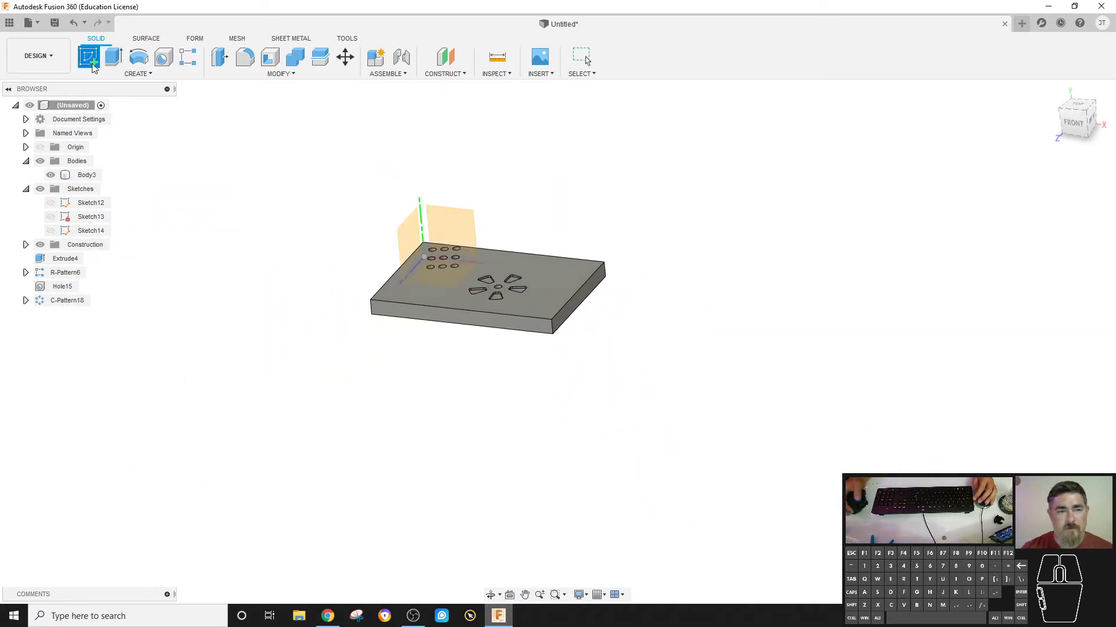
key("Escape")
left_click(122, 74)
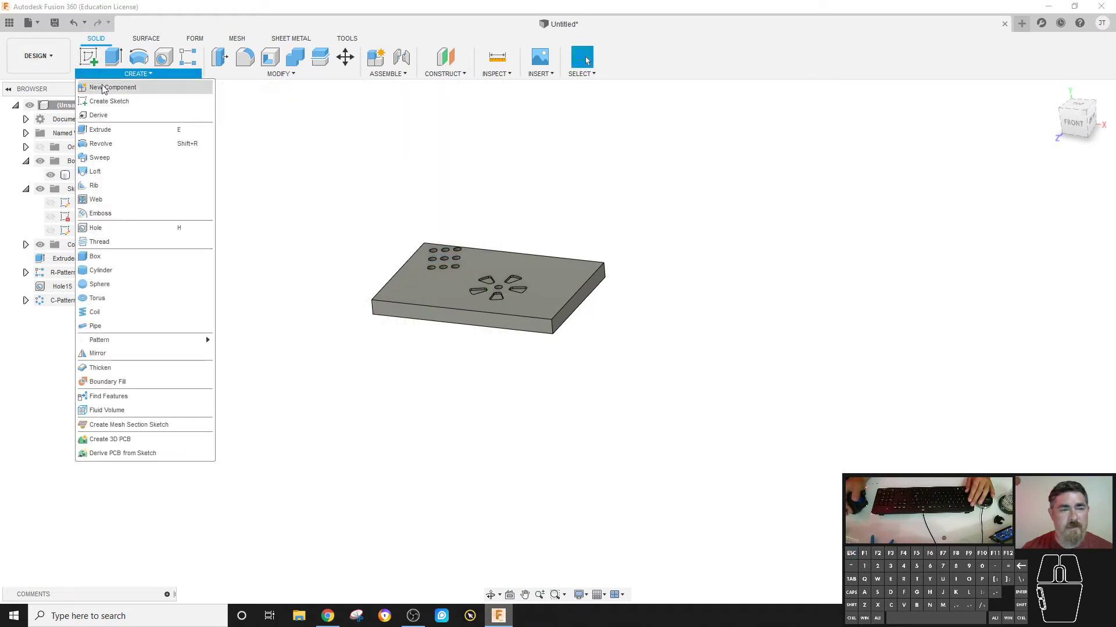
left_click(99, 284)
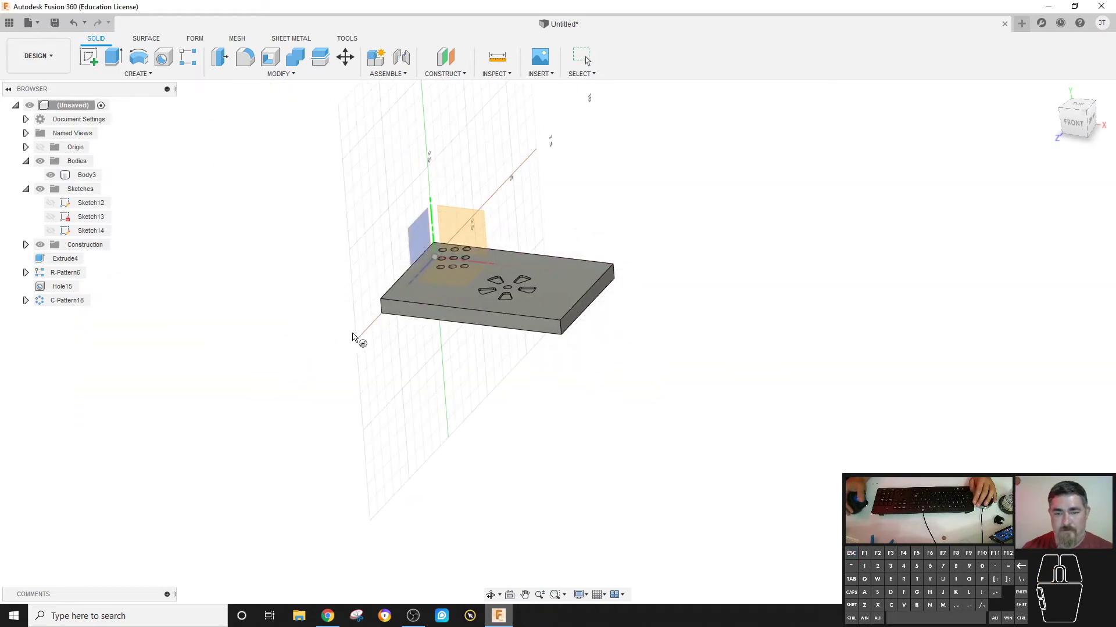
left_click(540, 407)
left_click(366, 380)
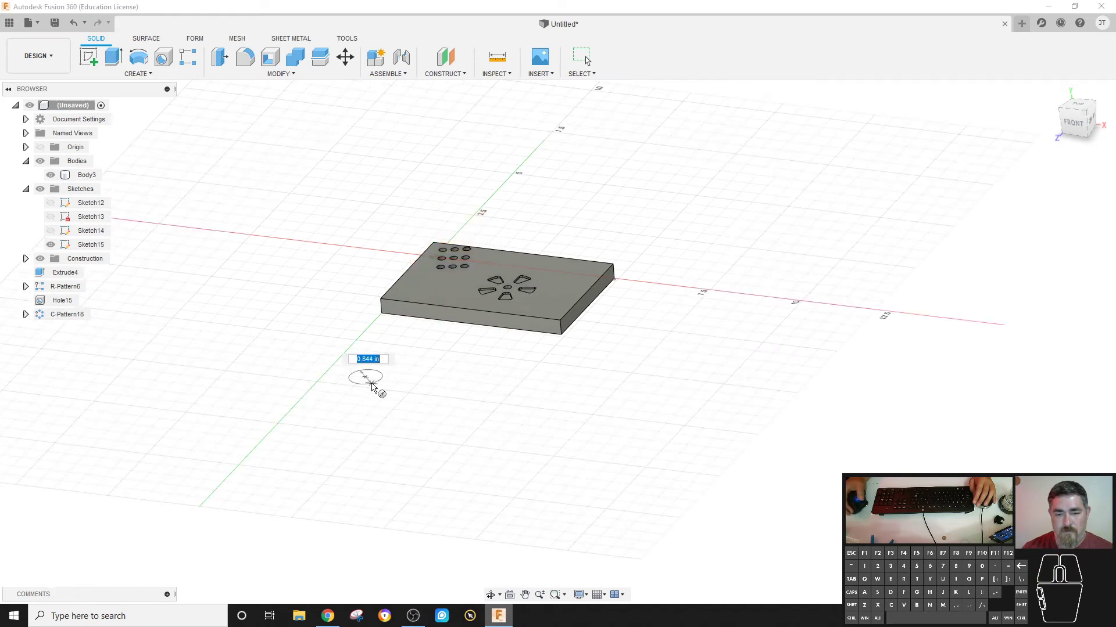
left_click(370, 380)
left_click_drag(354, 238, 353, 222)
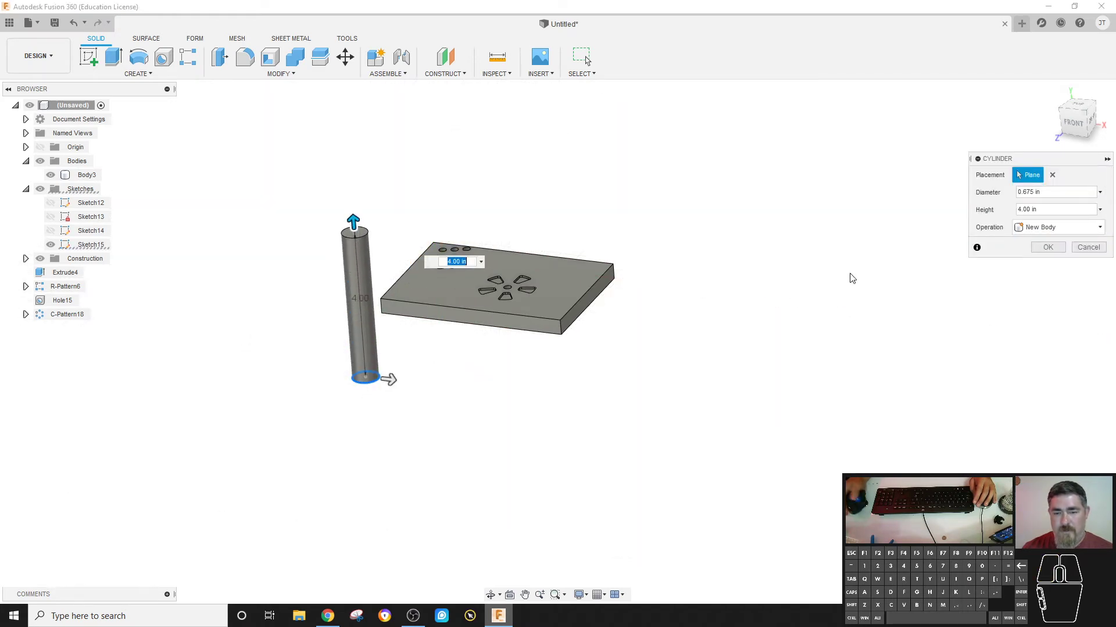
left_click_drag(394, 377, 383, 379)
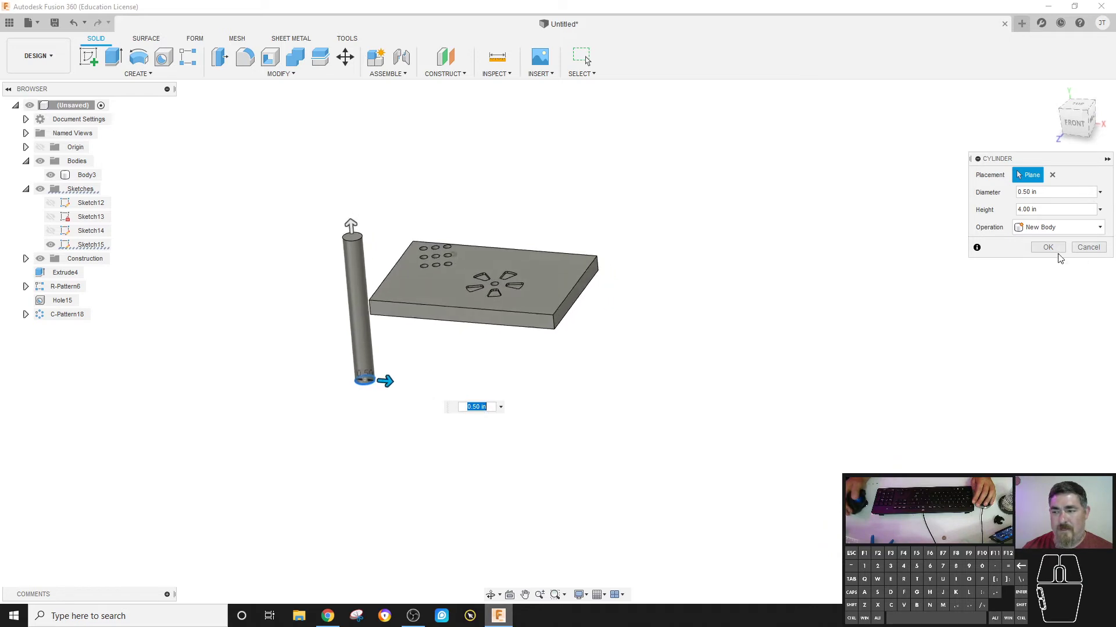
key("Return")
Sketch a wavy four-point fit point spline on the horizontal plane, starting at the cylinder's base and running away from the plate
middle_click_drag(384, 379, 337, 269, "shift")
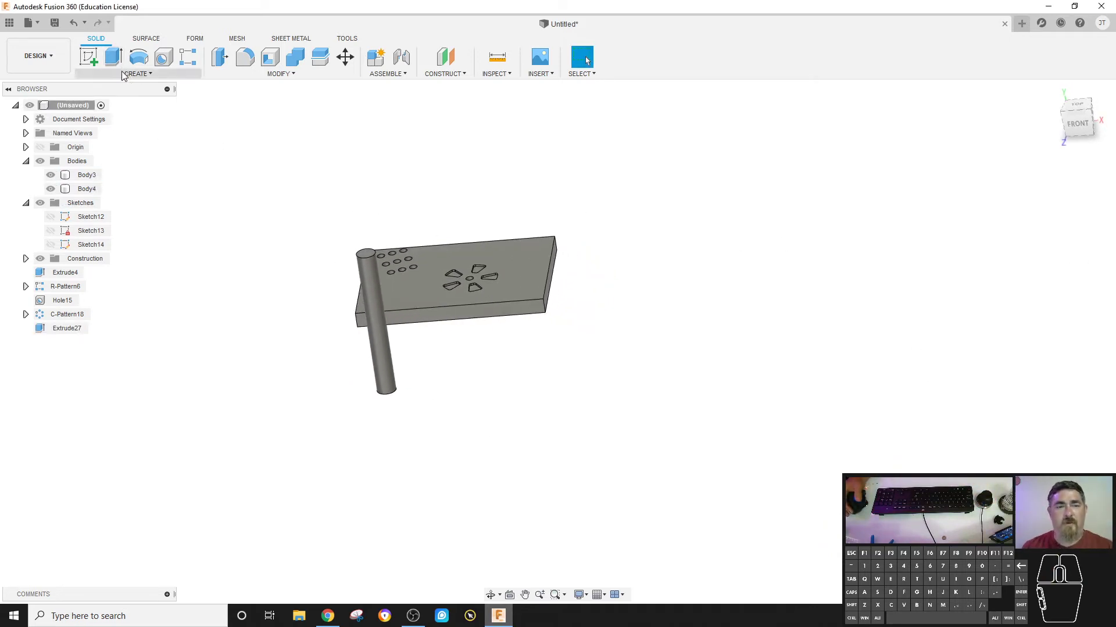
left_click(90, 57)
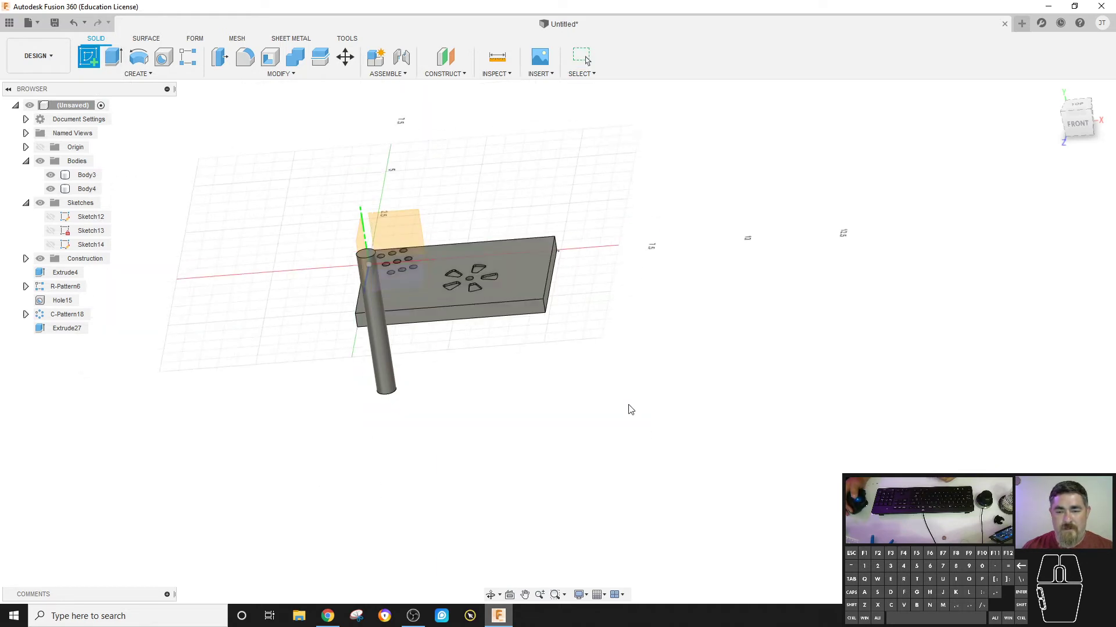
left_click(609, 312)
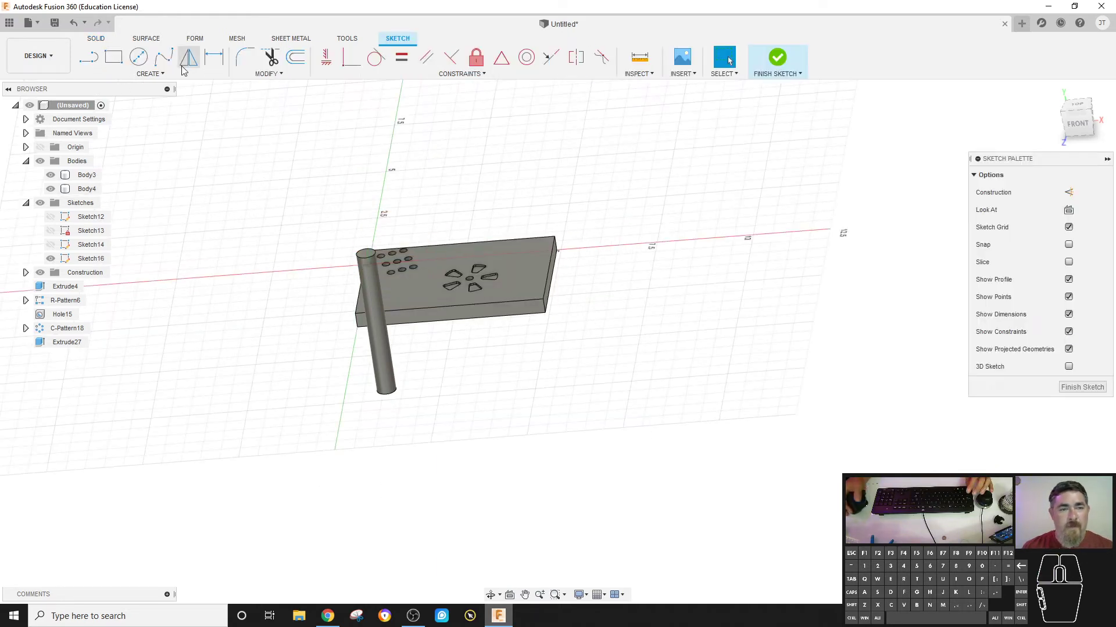
left_click(163, 57)
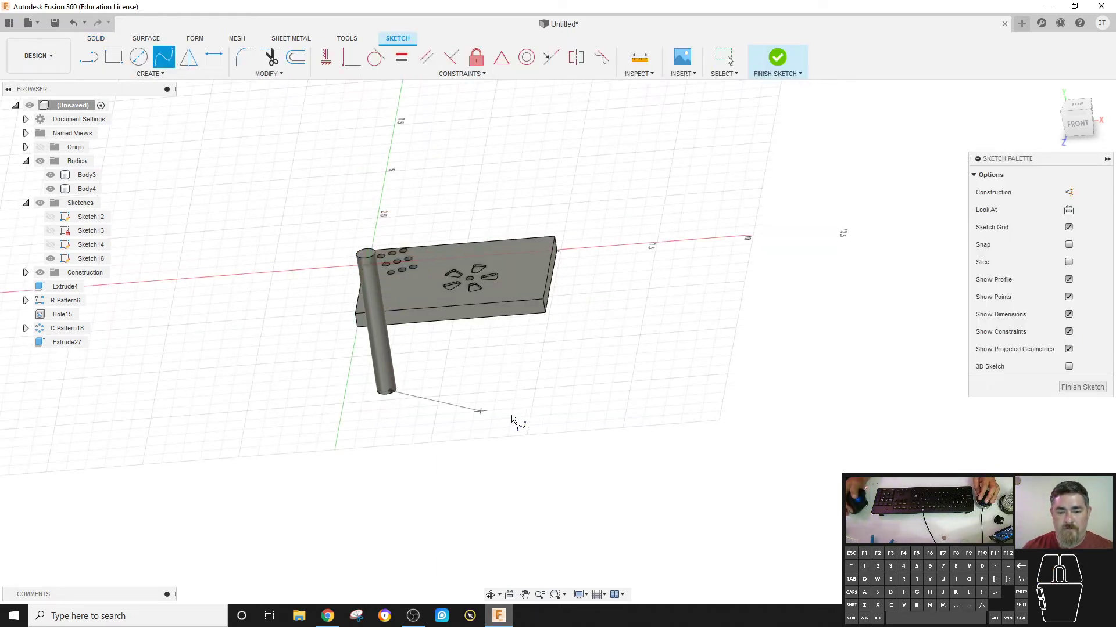
left_click(570, 403)
left_click(662, 494)
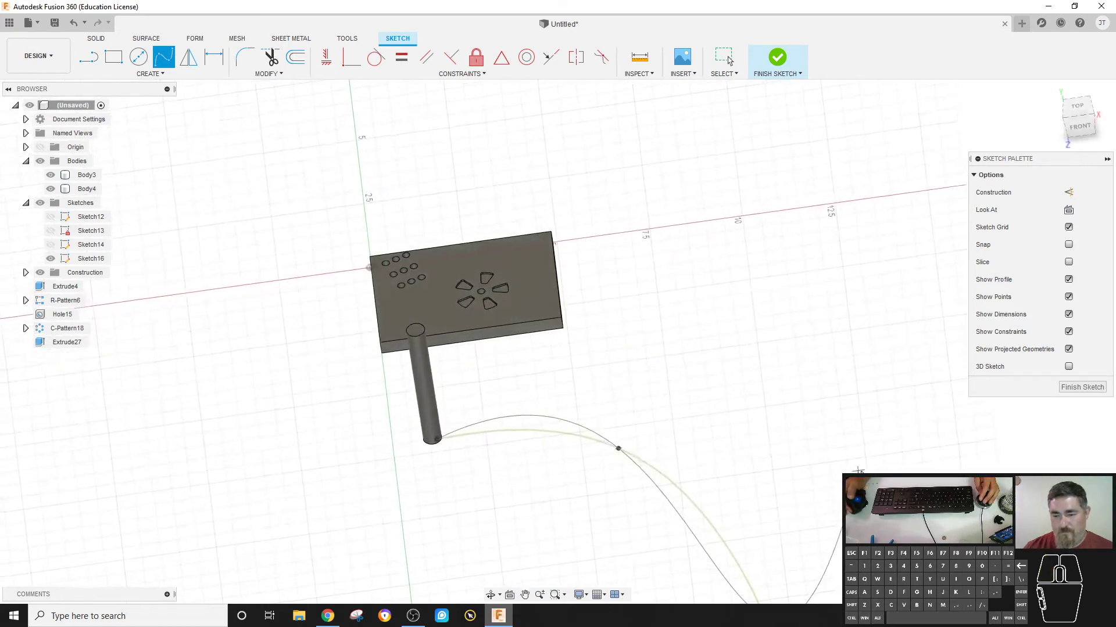
left_click(841, 426)
right_click(925, 414)
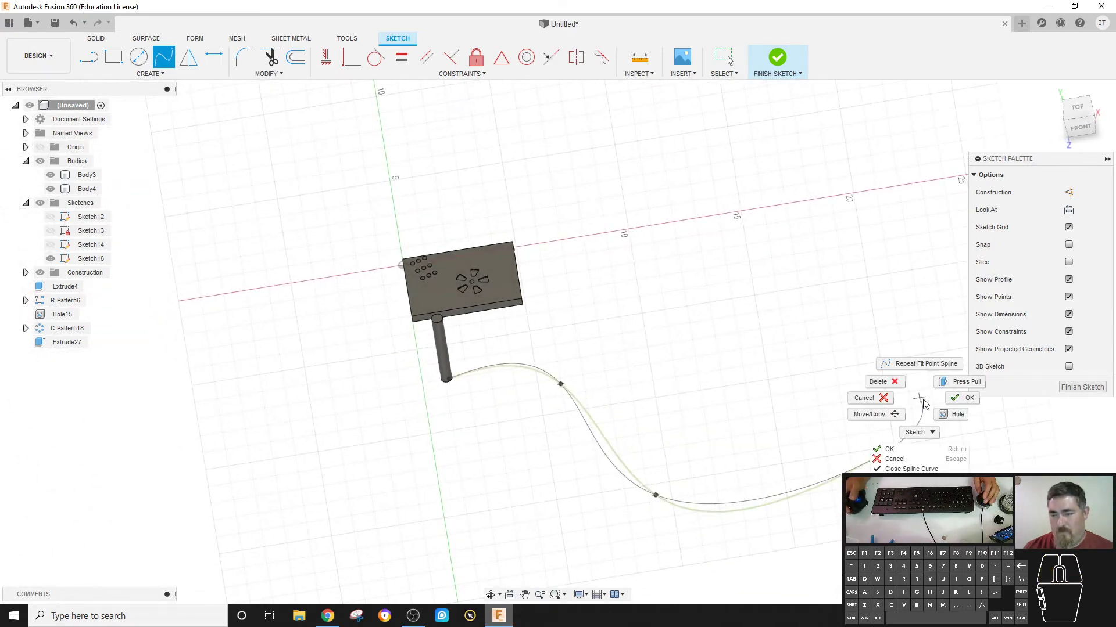
left_click(964, 400)
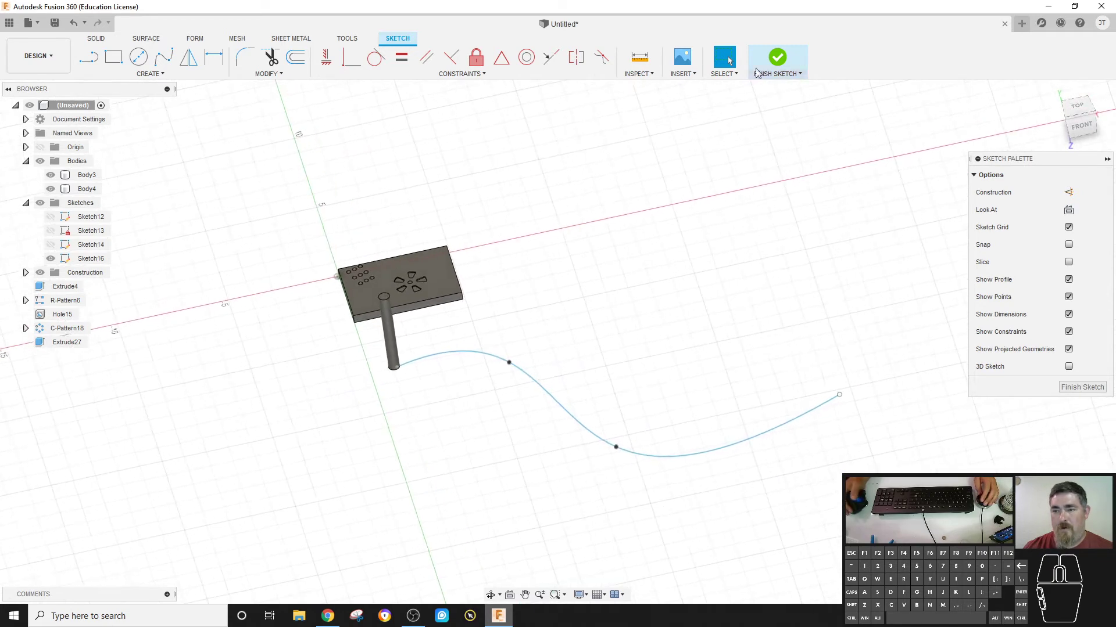
left_click(775, 61)
Set up a Pattern on Path of the cylinder body along the spline, extending the distance to about 24.4 in at the curve's far end
left_click(132, 73)
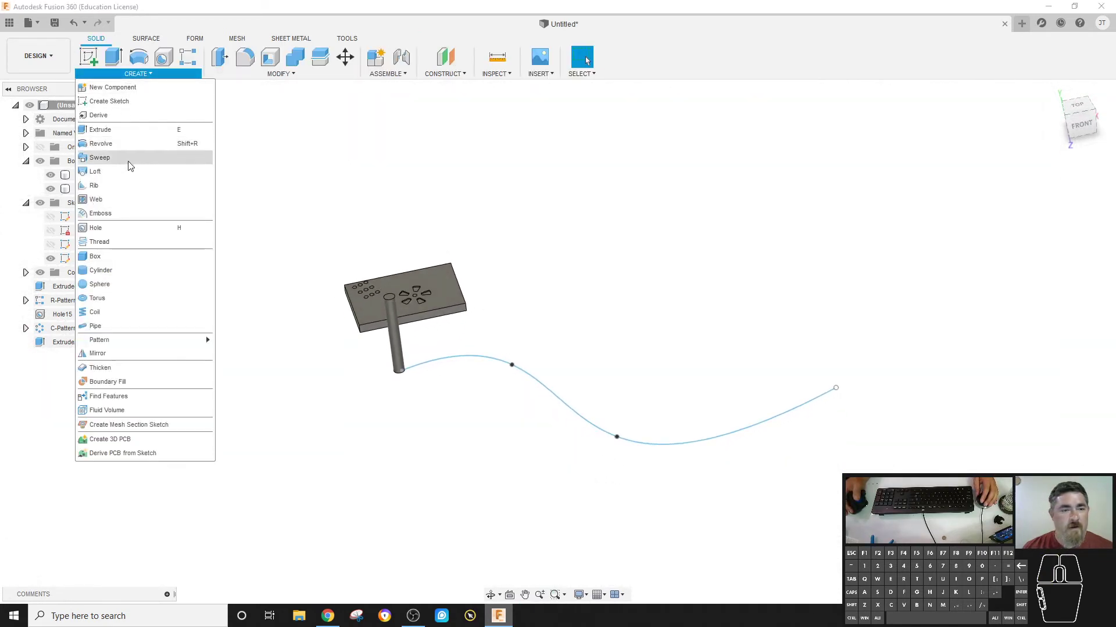
mouse_move(109, 339)
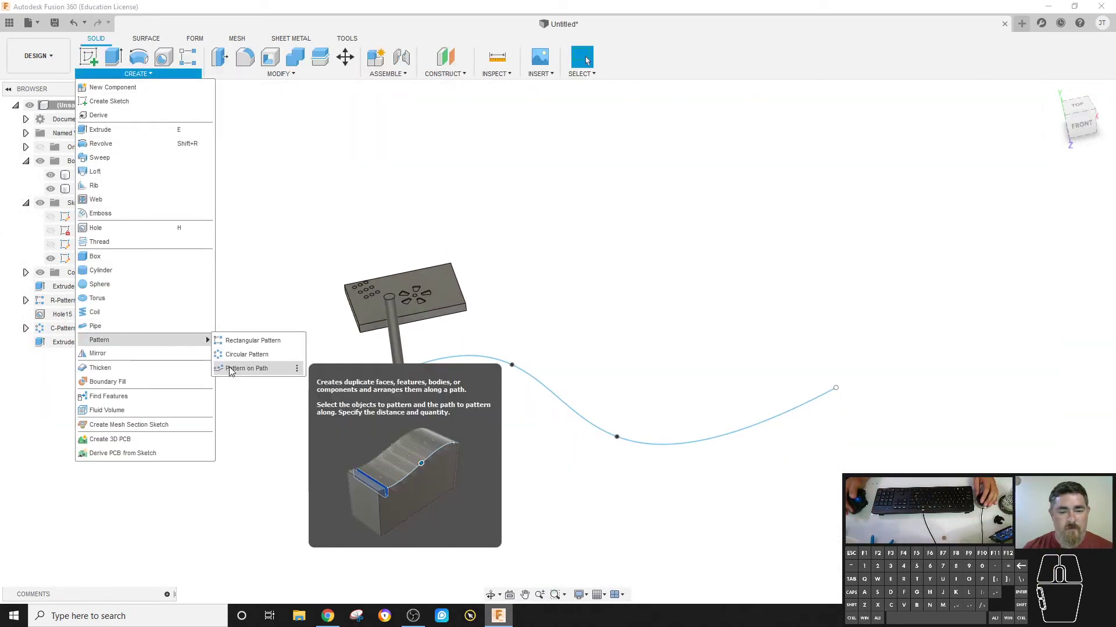
left_click(231, 370)
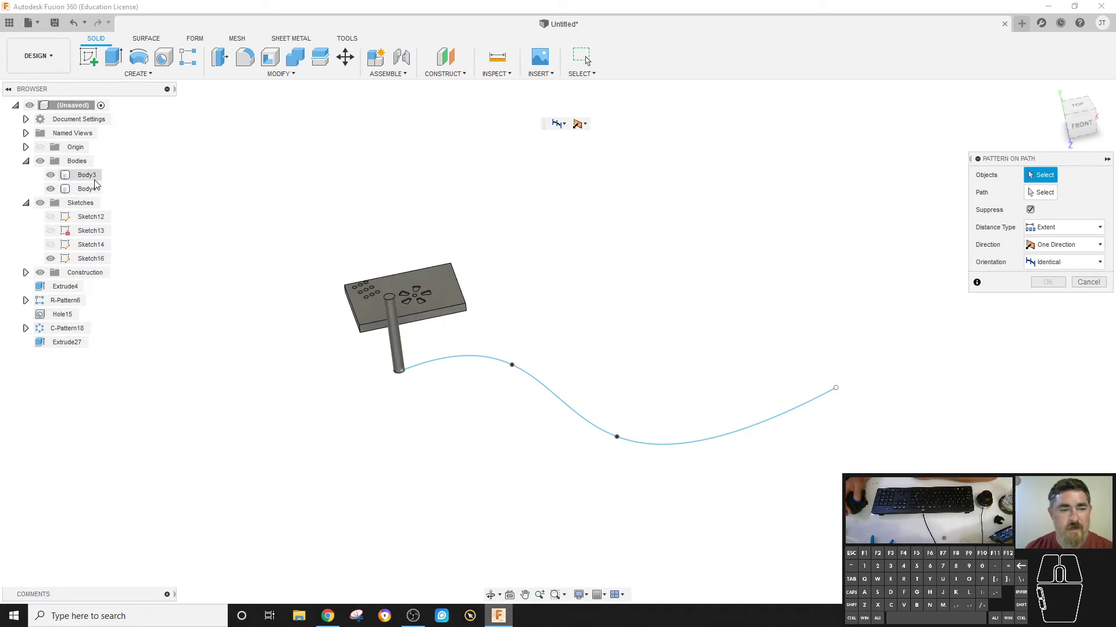
left_click(85, 190)
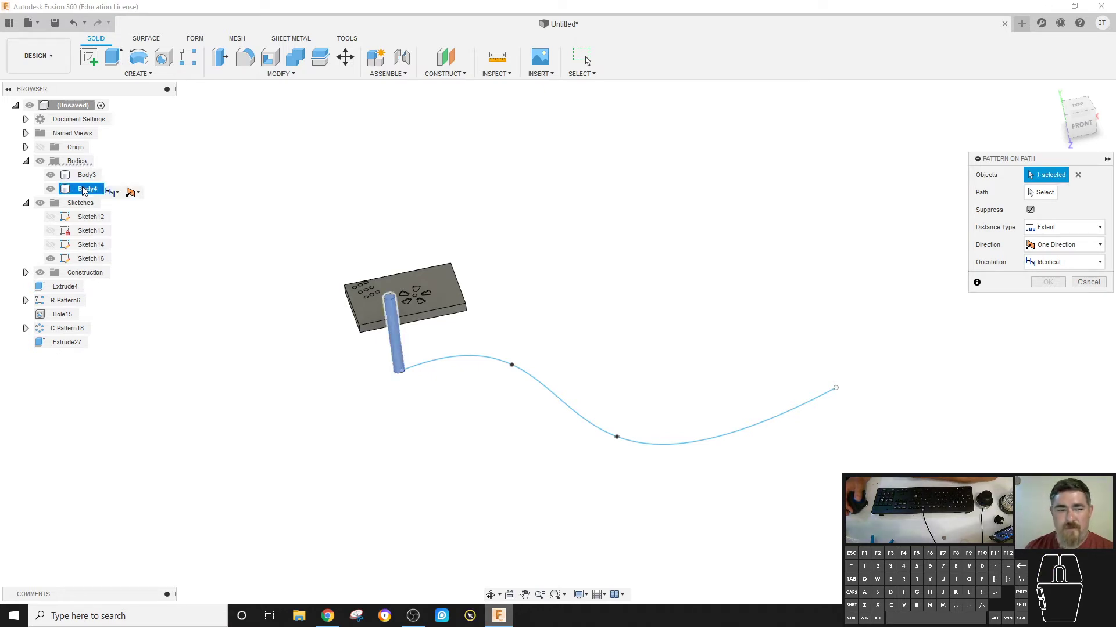
left_click(1044, 194)
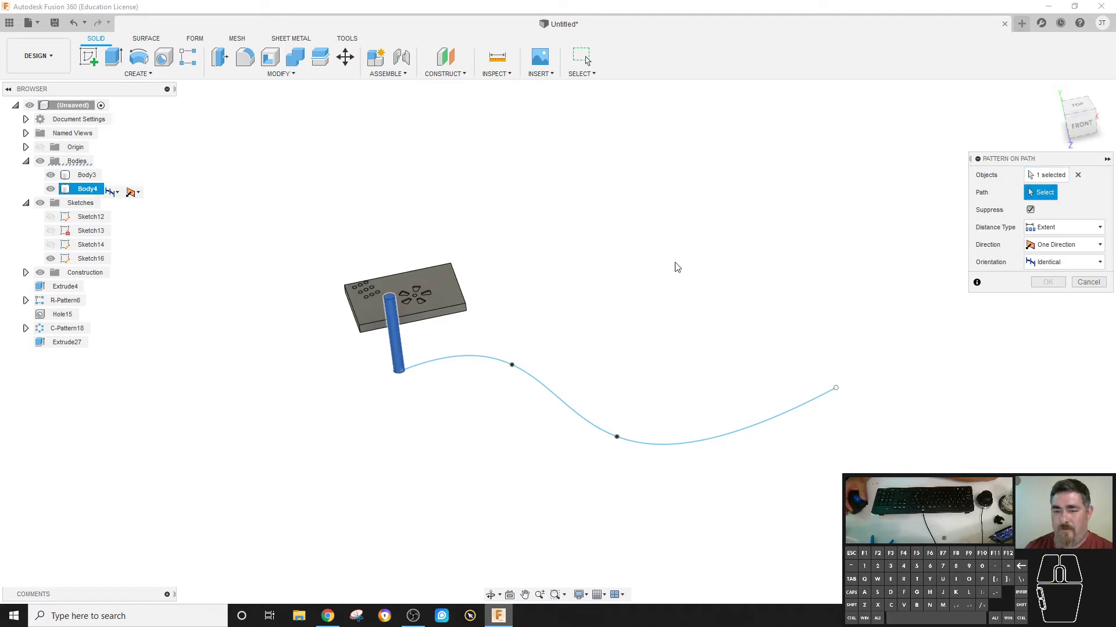
left_click(537, 382)
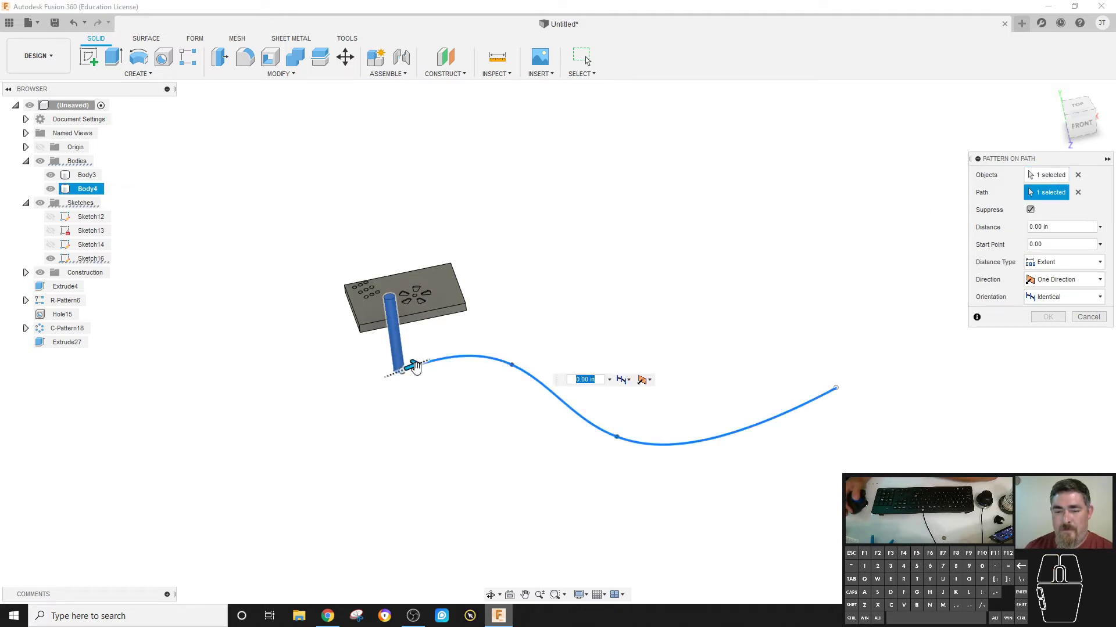
left_click_drag(414, 367, 828, 353)
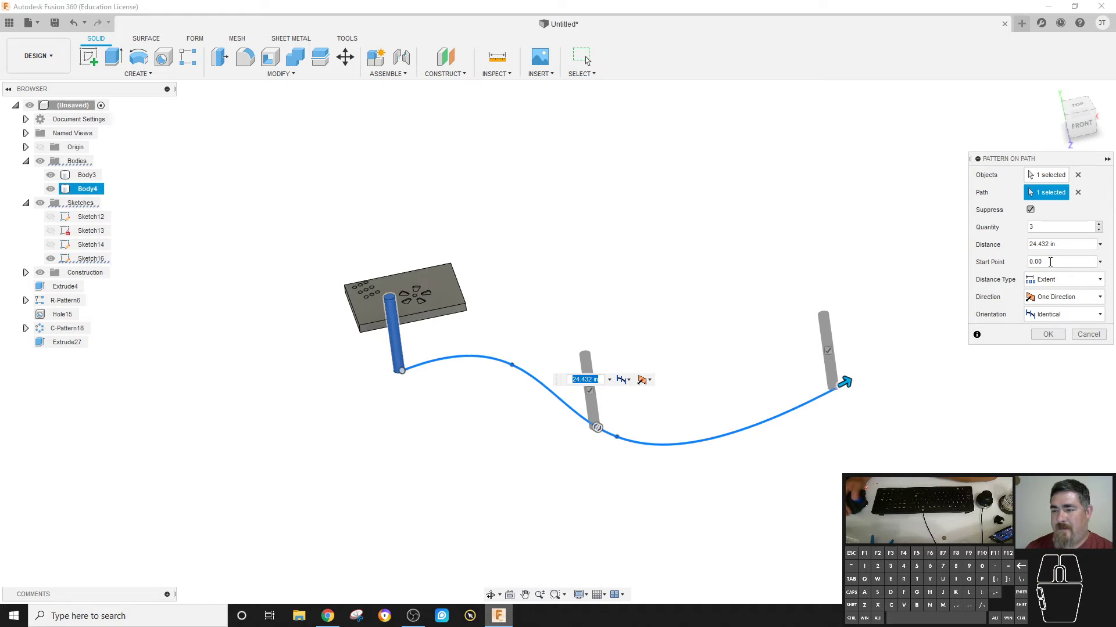
Set the quantity of cylinders in the path pattern to 9
left_click(1099, 224)
left_click(1100, 224)
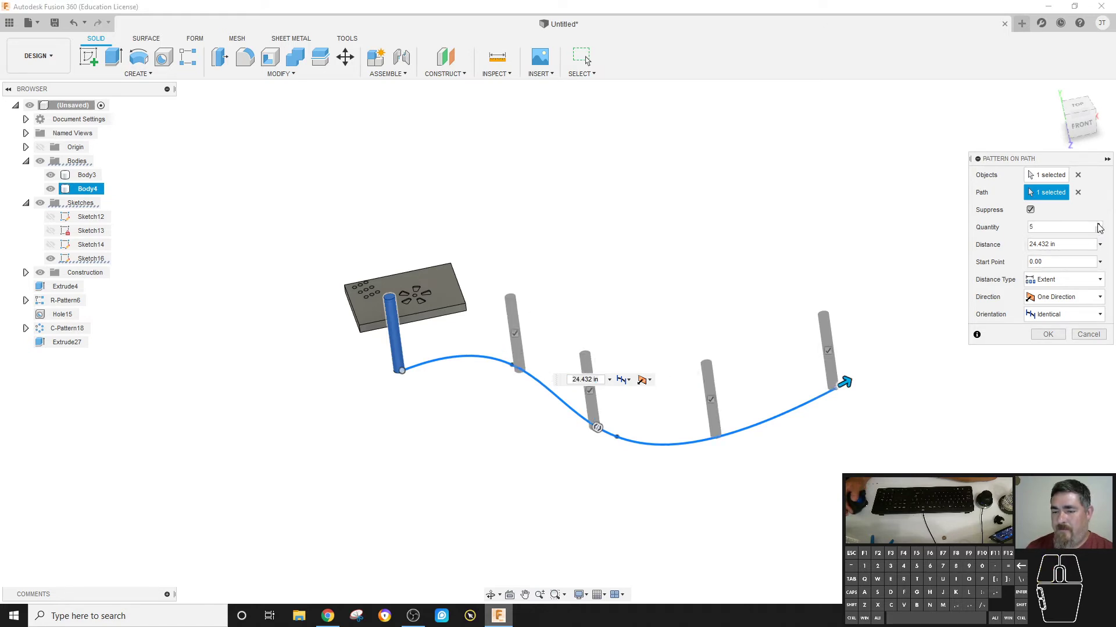
left_click(1099, 224)
left_click(1099, 225)
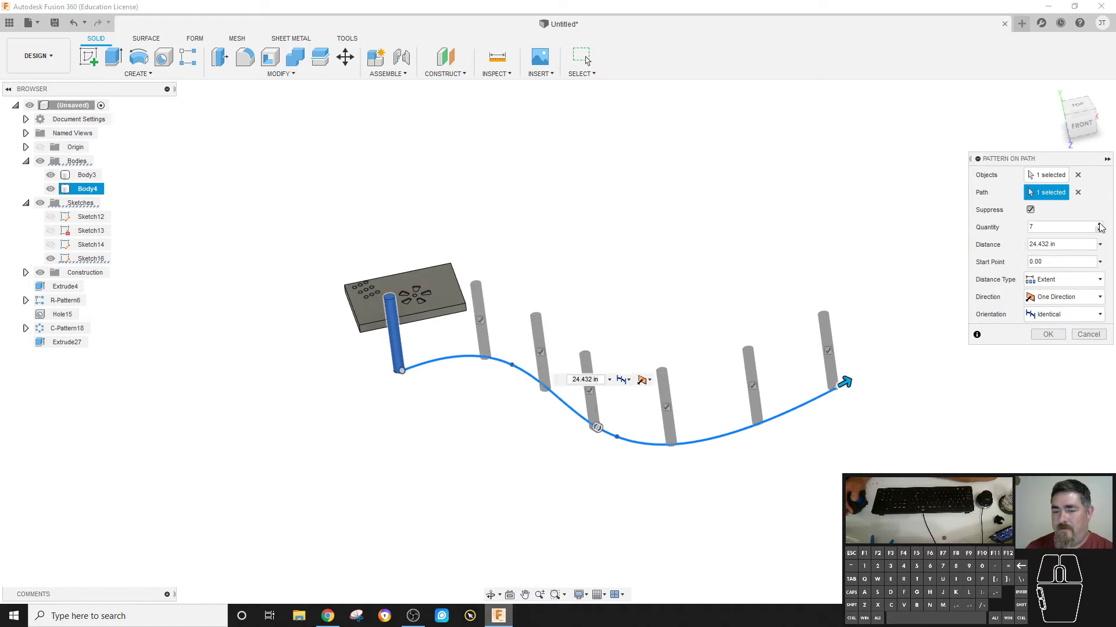
left_click(1099, 223)
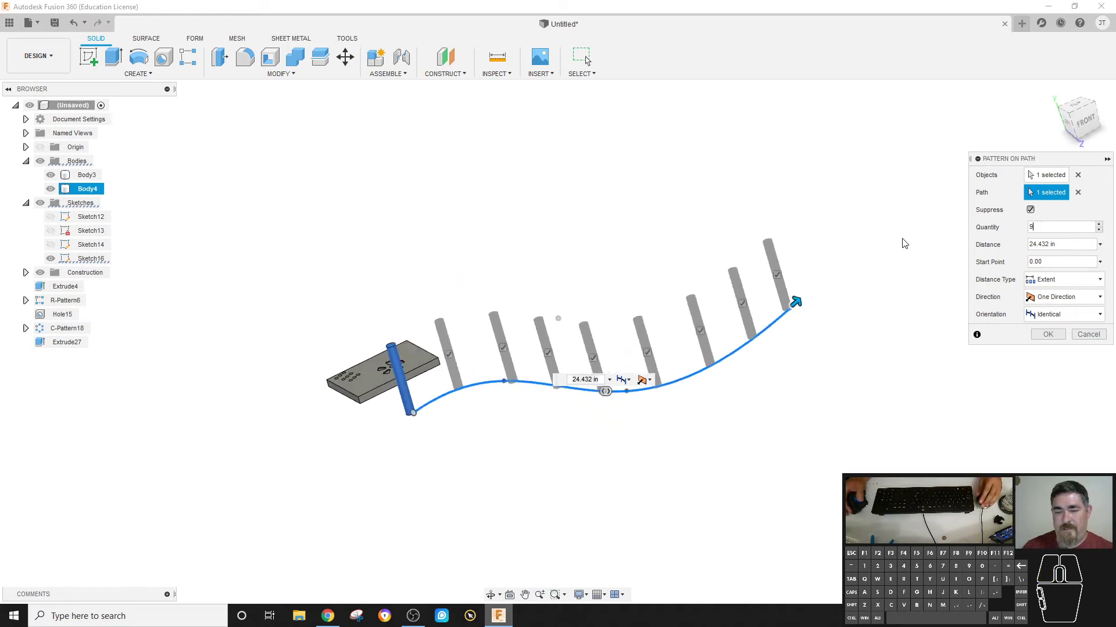
Check the orientation options of the path pattern and cancel the pattern
left_click(1052, 318)
left_click(1053, 318)
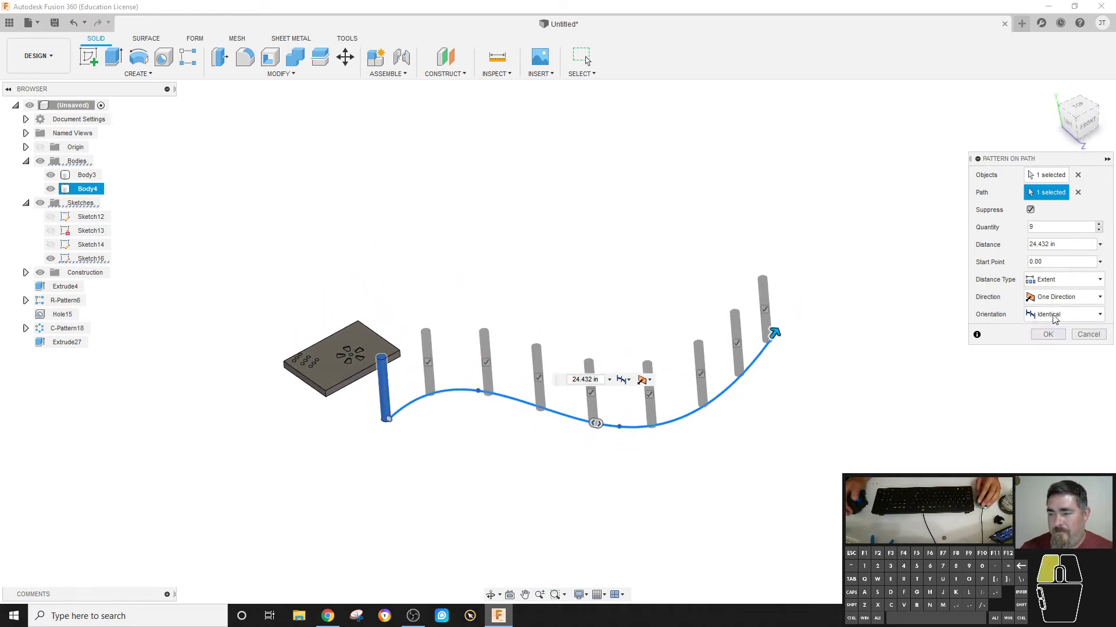
left_click(1052, 317)
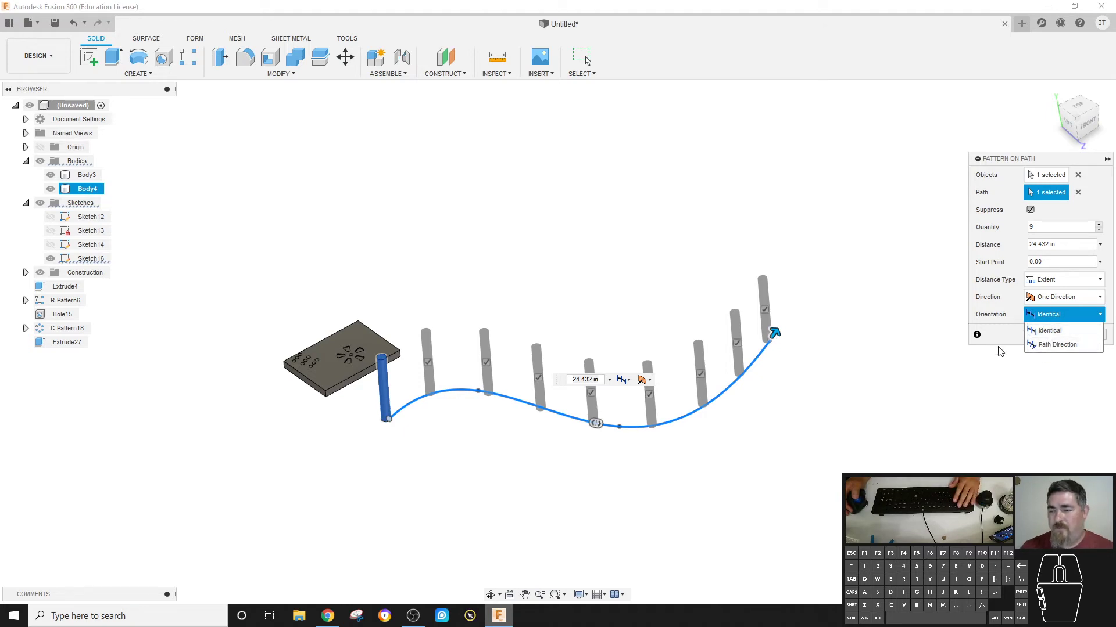
key("Escape")
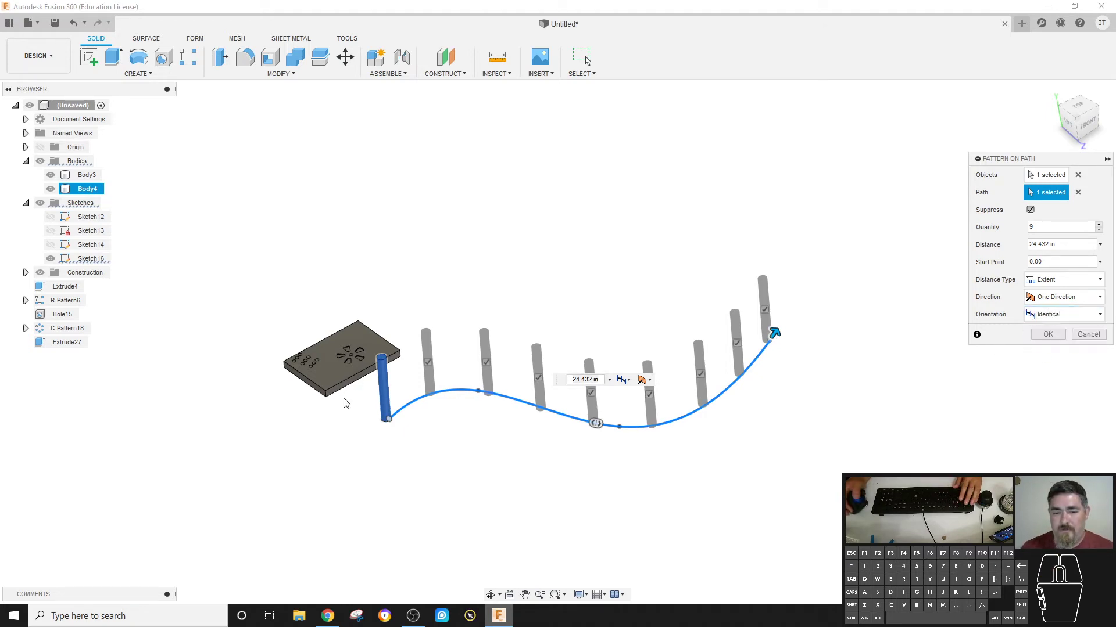
key("Escape")
Sketch a straight chord line across the top face of the cylinder, off-centre toward the front, and finish the sketch
scroll(386, 360, "up", 5)
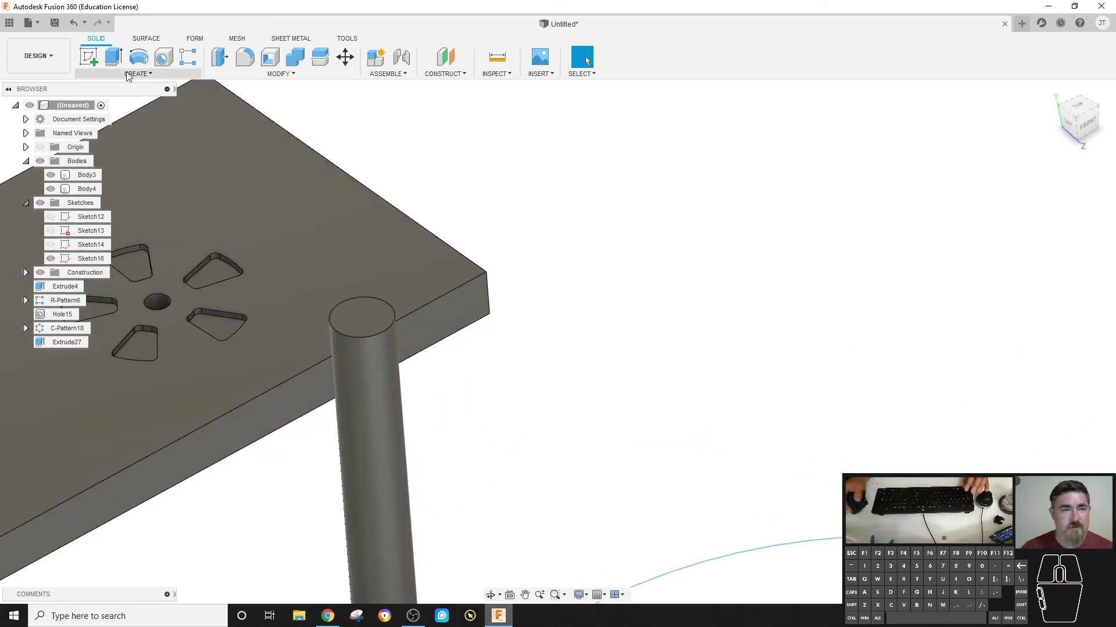
left_click(88, 58)
left_click(408, 323)
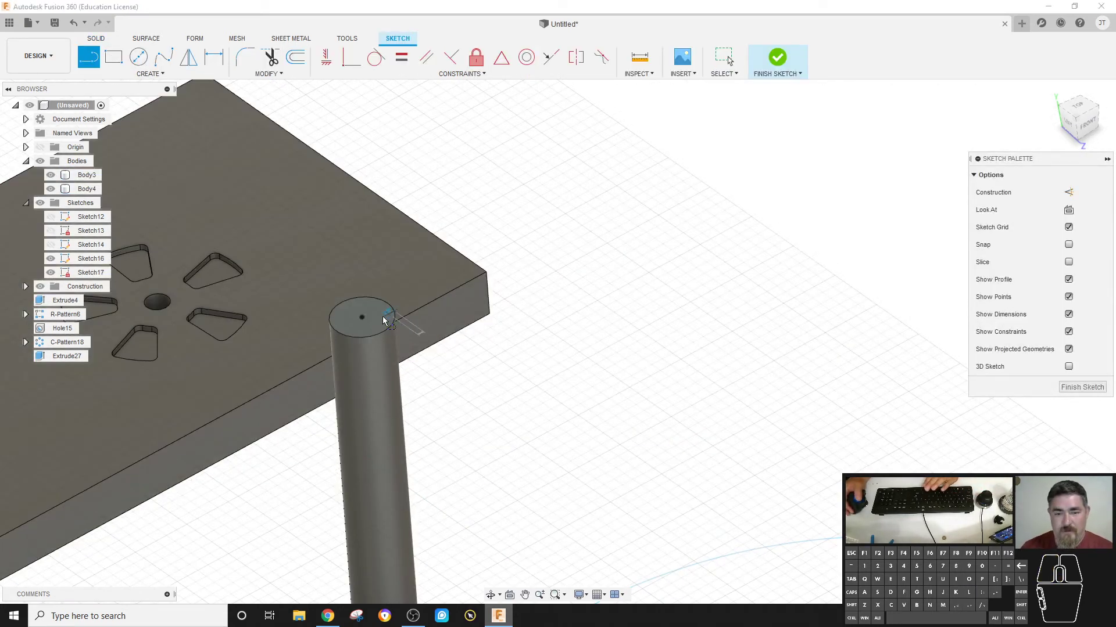
left_click(349, 337)
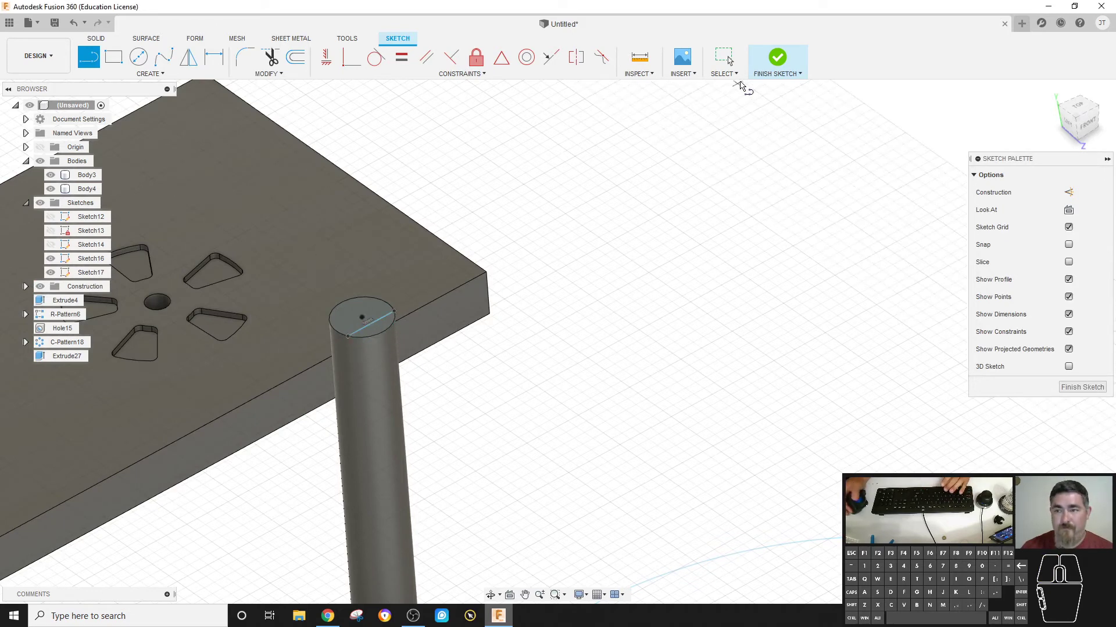
left_click(778, 59)
Extrude the small circular segment beside the chord 2.20 in down into the cylinder as a cut, making a flat notch
left_click(116, 58)
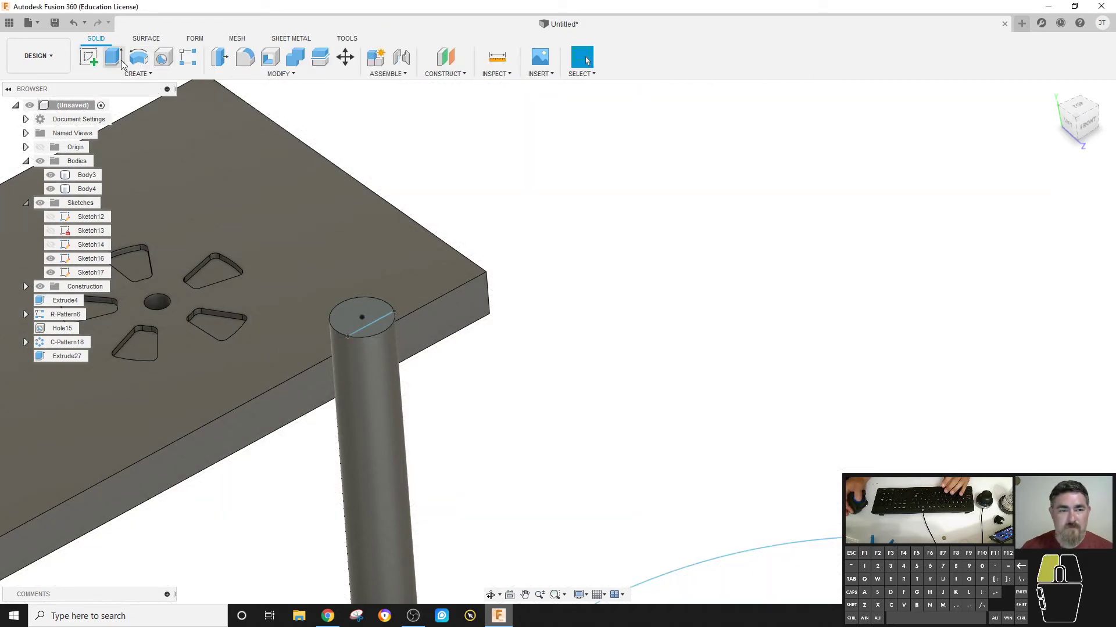
left_click(372, 324)
left_click_drag(377, 326, 430, 545)
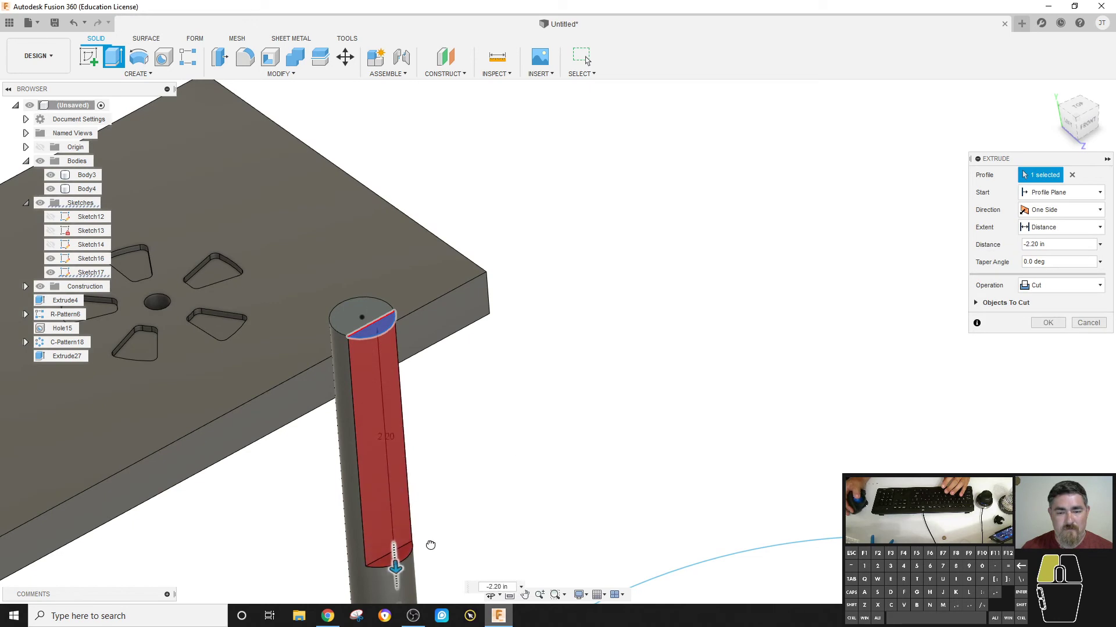
left_click(1044, 323)
Start a Pattern on Path with the notched cylinder body as the object and the spline as the path
scroll(740, 312, "down", 3)
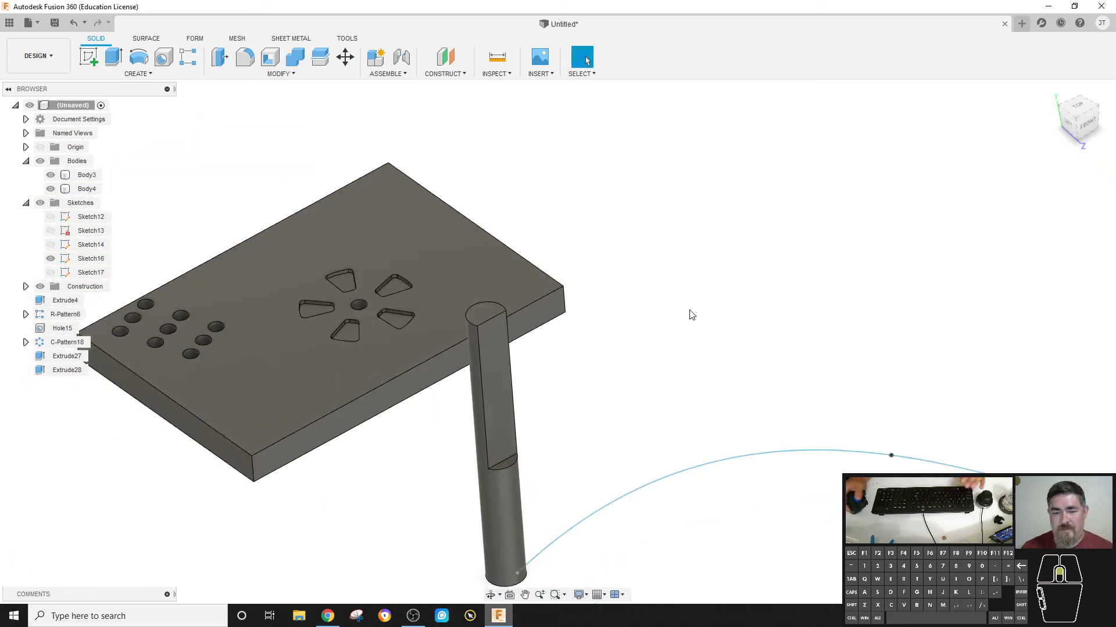
middle_click_drag(692, 314, 599, 273)
left_click(138, 74)
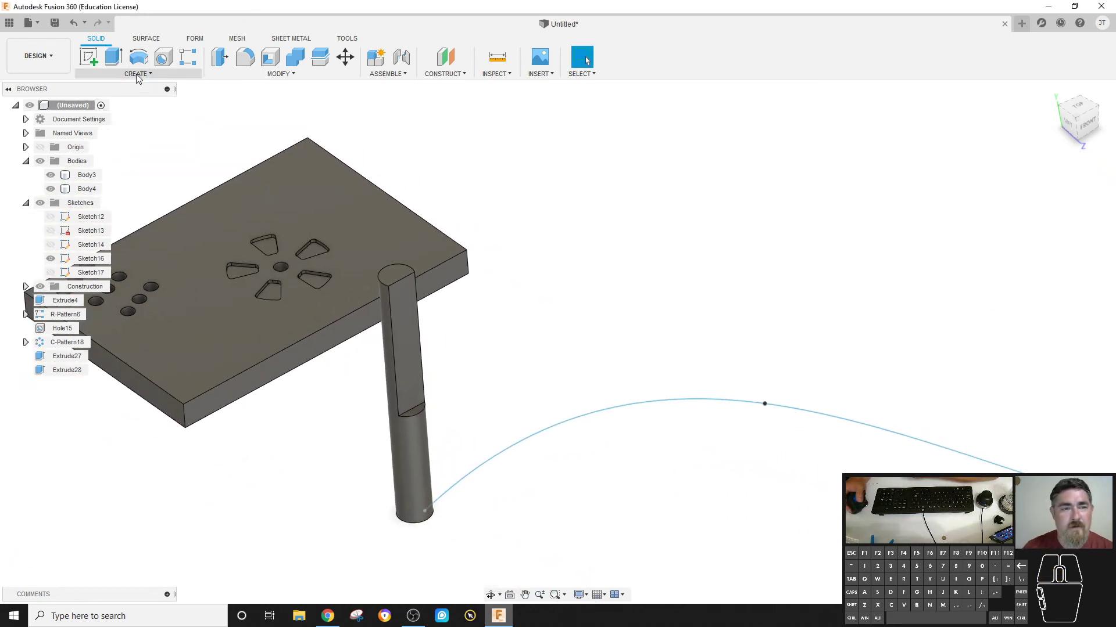
mouse_move(102, 342)
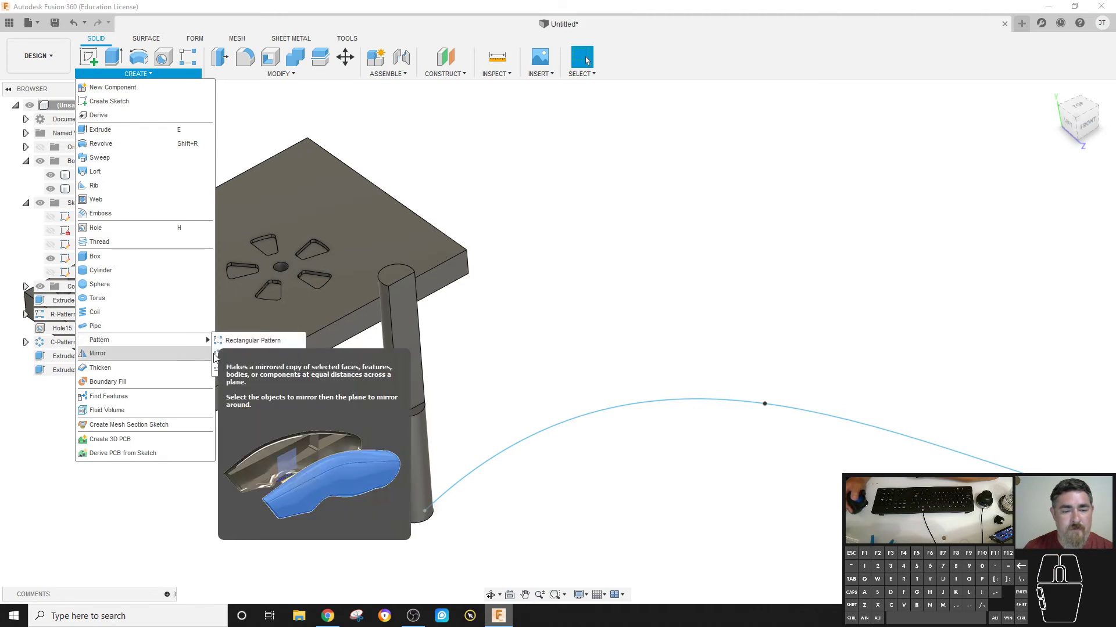
left_click(250, 368)
left_click(86, 189)
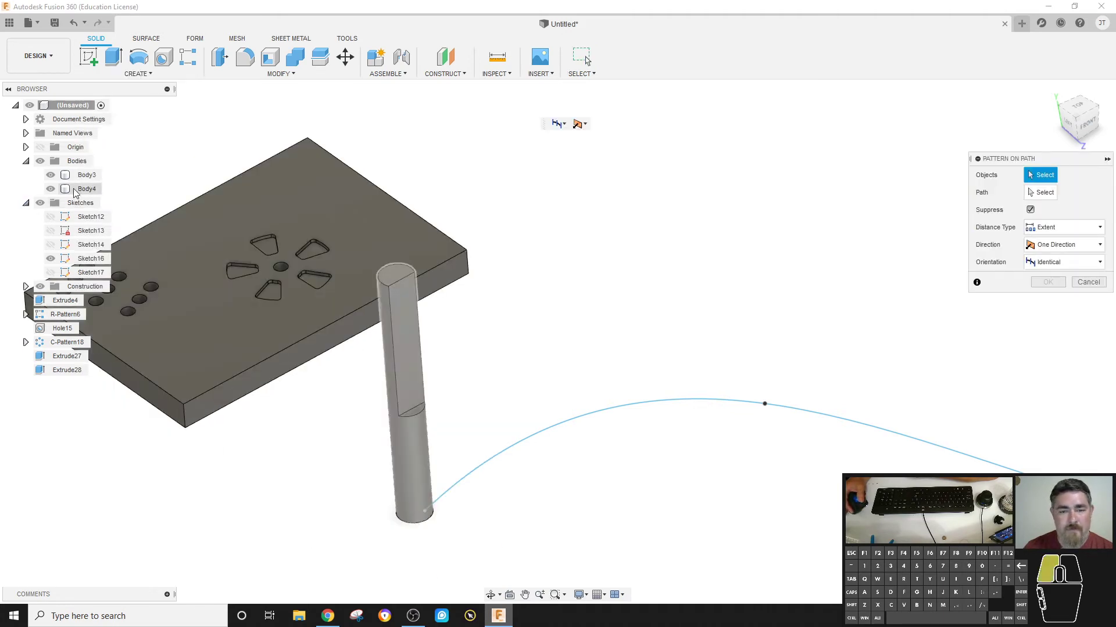
left_click(724, 401)
scroll(644, 406, "down", 5)
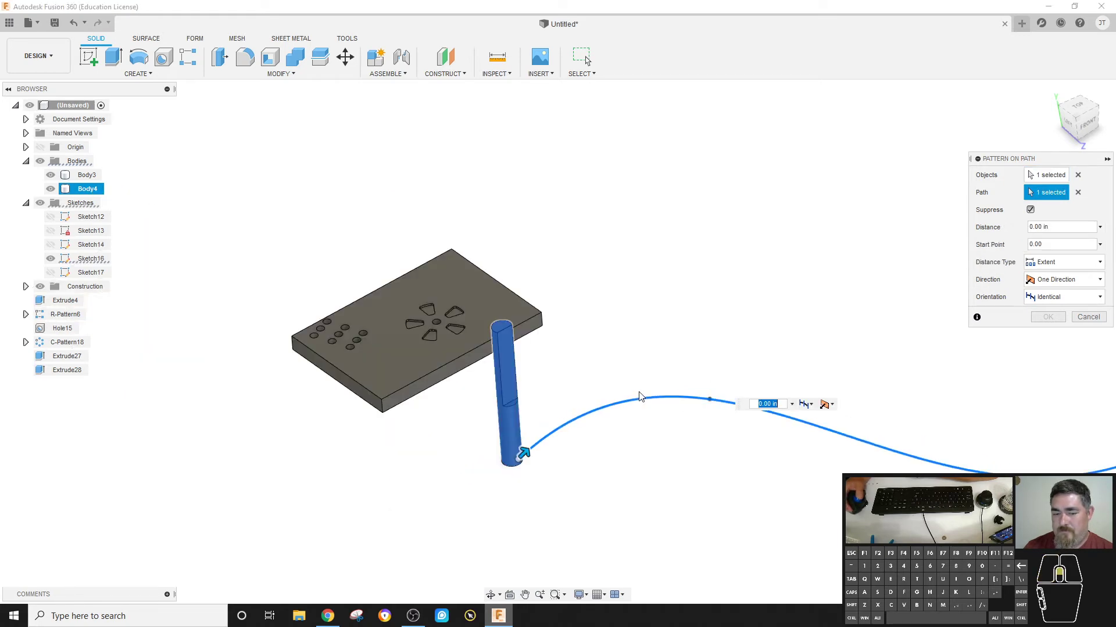
Extend the pattern distance to about 24.4 in at the spline's far end and set the quantity to 7
left_click_drag(570, 413, 1056, 340)
scroll(581, 314, "down", 3)
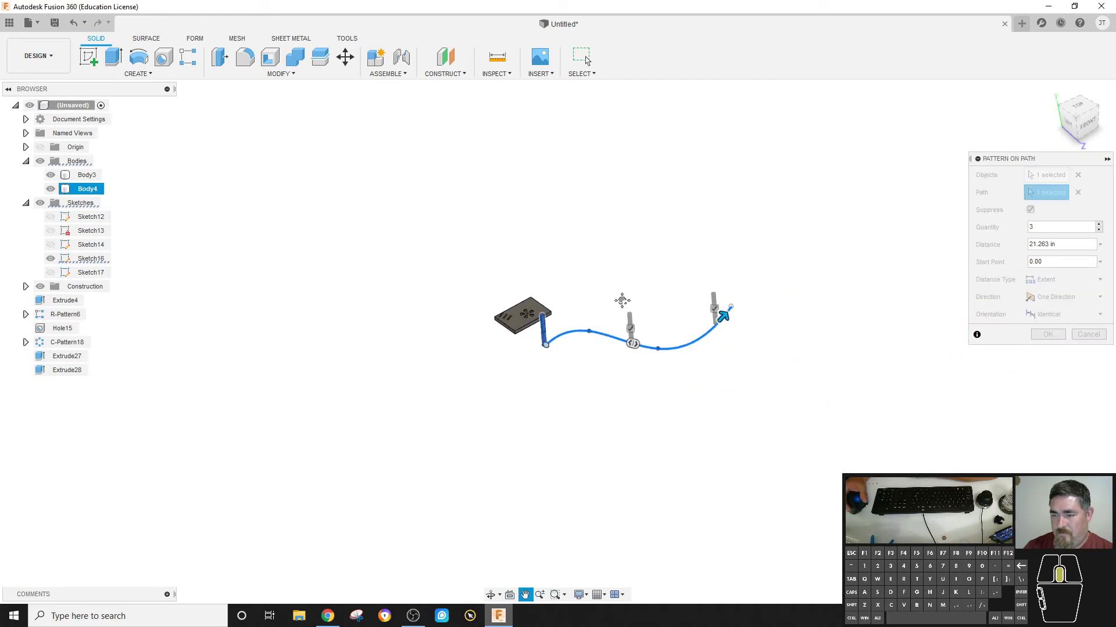
scroll(661, 331, "up", 6)
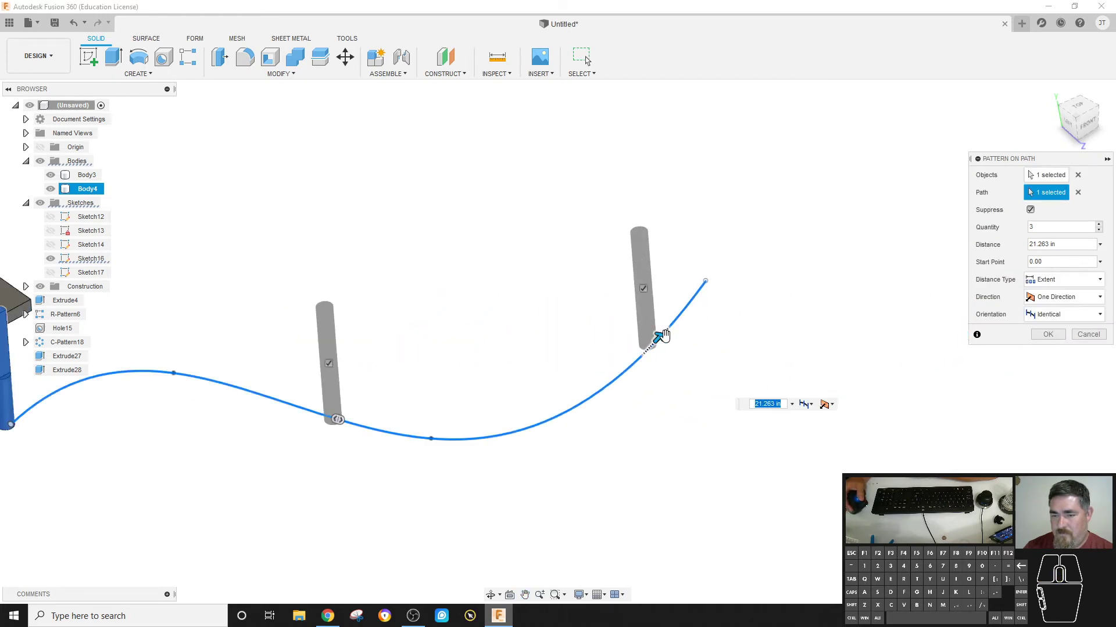
left_click_drag(664, 336, 719, 275)
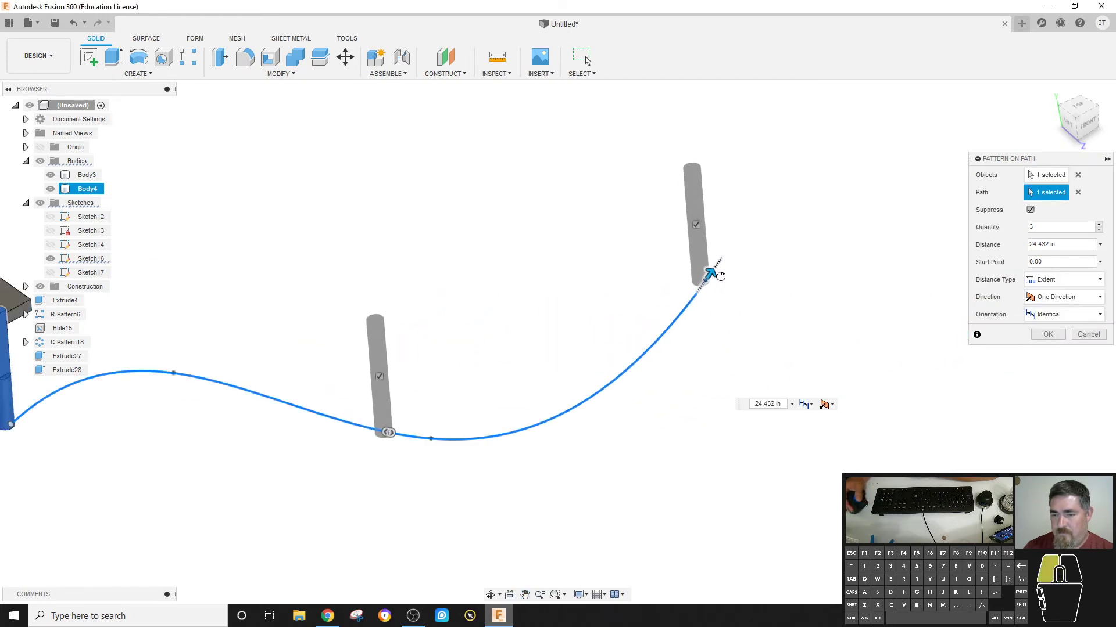
left_click(1099, 225)
left_click(1098, 225)
left_click(1098, 224)
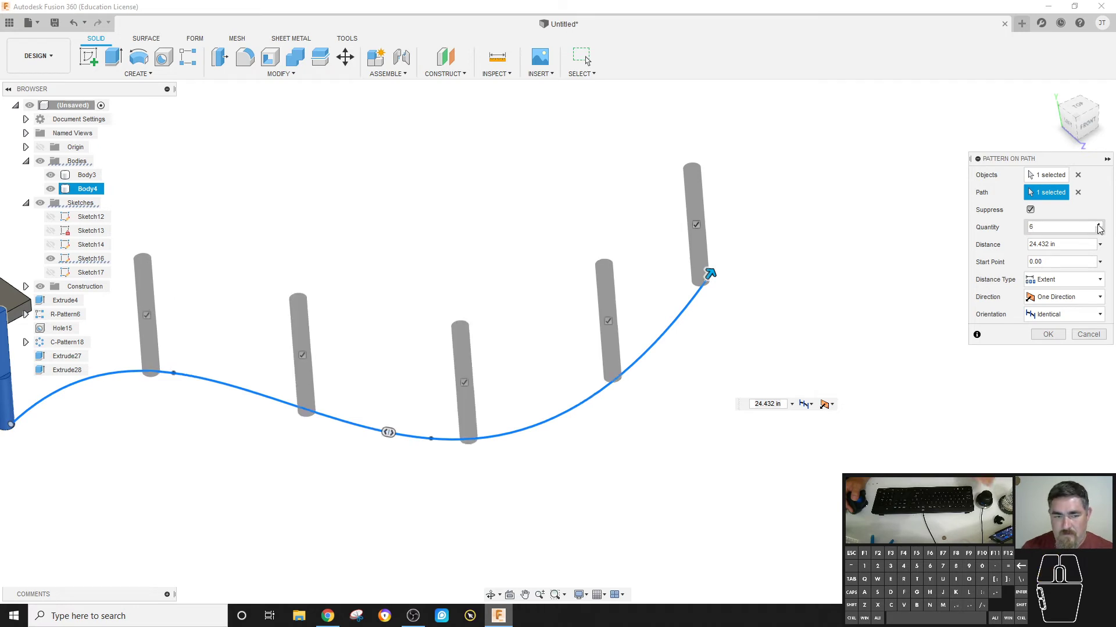
left_click(1099, 225)
Set the pattern orientation to Path Direction and create the path pattern
middle_click_drag(610, 233, 480, 348, "shift")
scroll(481, 349, "down", 3)
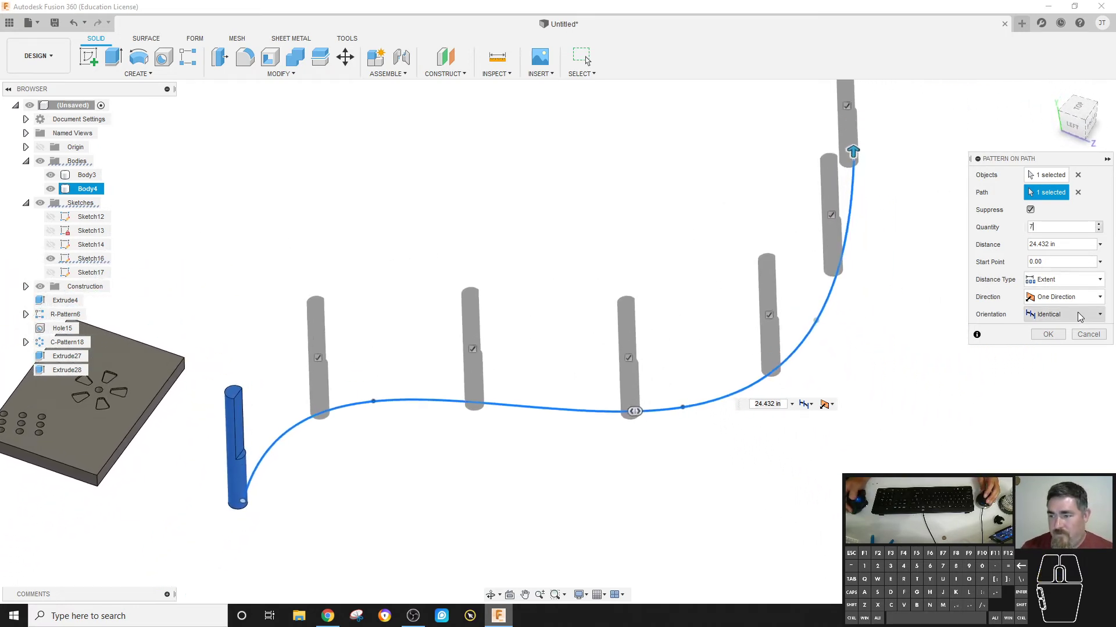
middle_click_drag(697, 493, 797, 234, "shift")
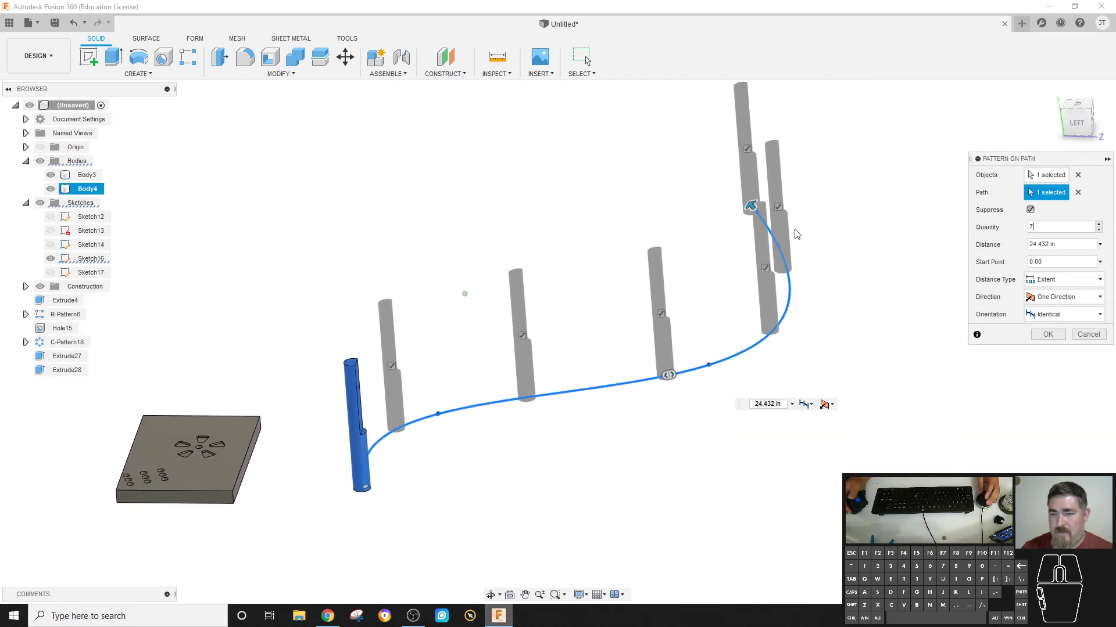
left_click(1051, 316)
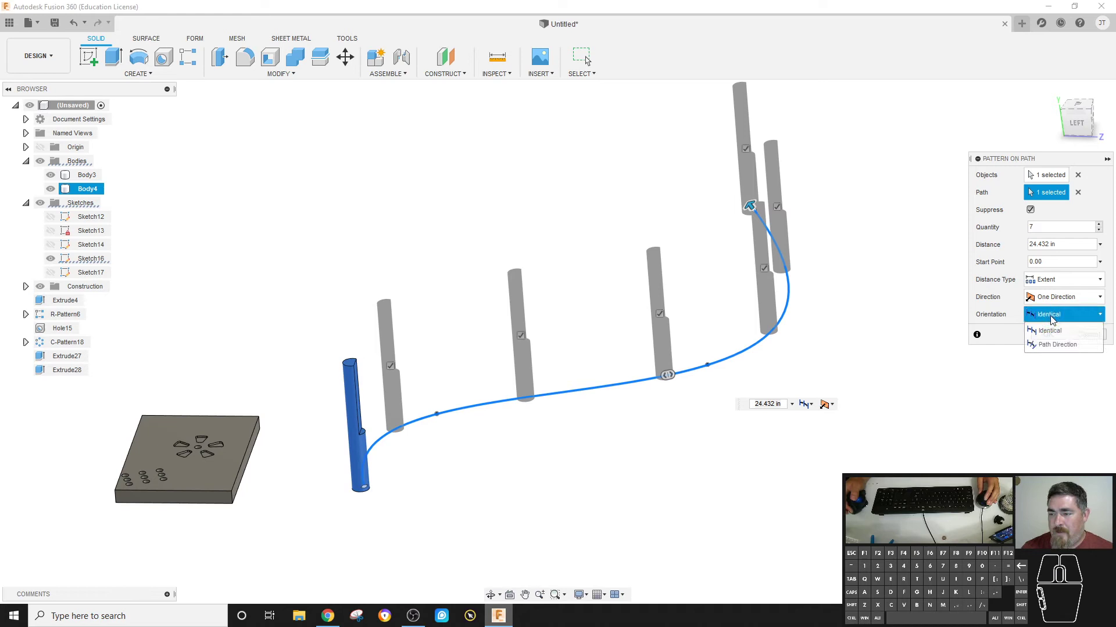
left_click(1056, 345)
middle_click_drag(698, 378, 860, 210, "shift")
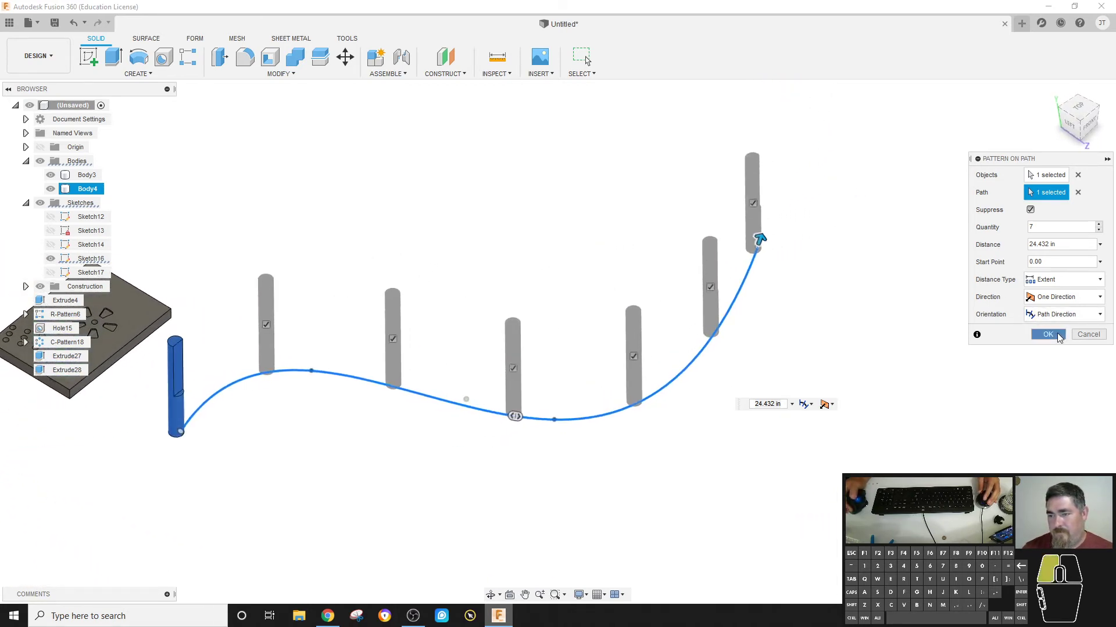
left_click(1058, 337)
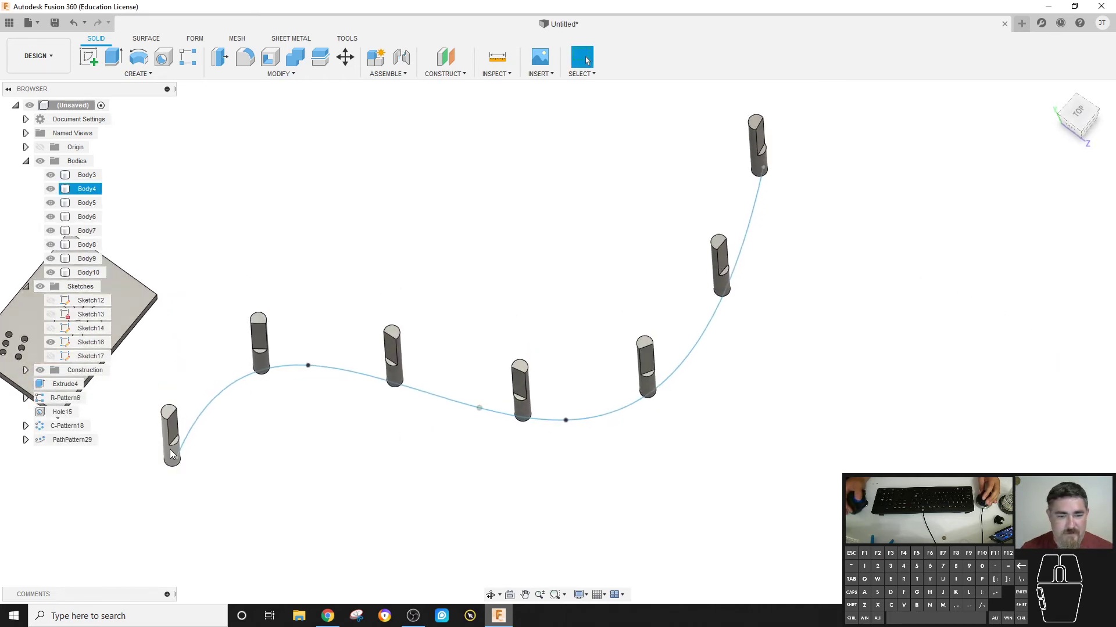
Examine how the patterned cylinders turn along the spline, and review the plate with its hole and pocket patterns
middle_click_drag(171, 454, 522, 256, "shift")
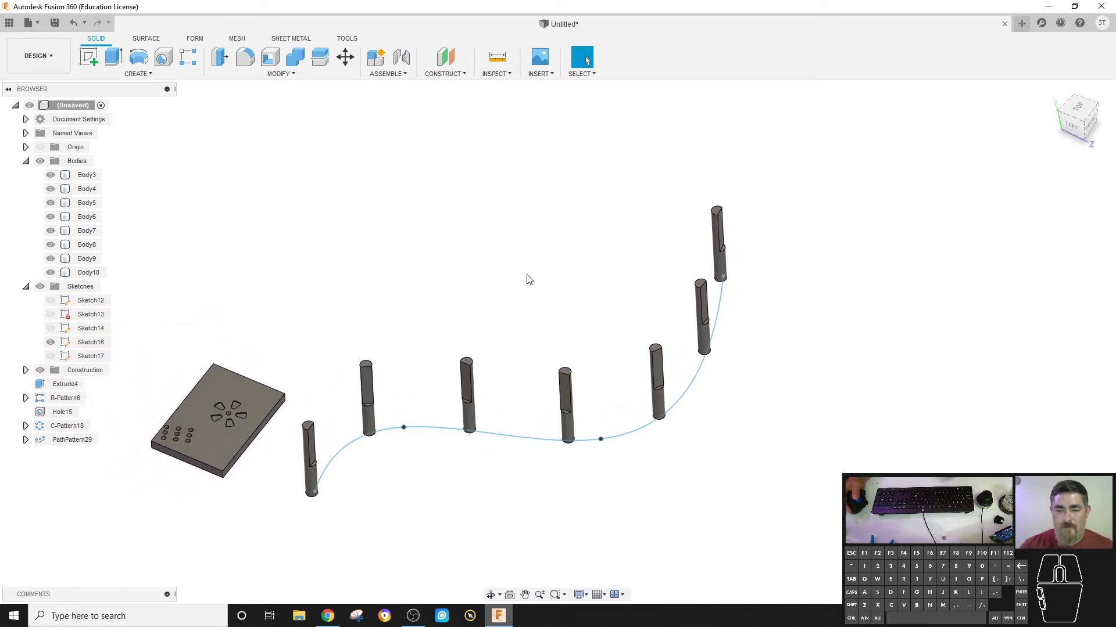
middle_click_drag(407, 275, 440, 245)
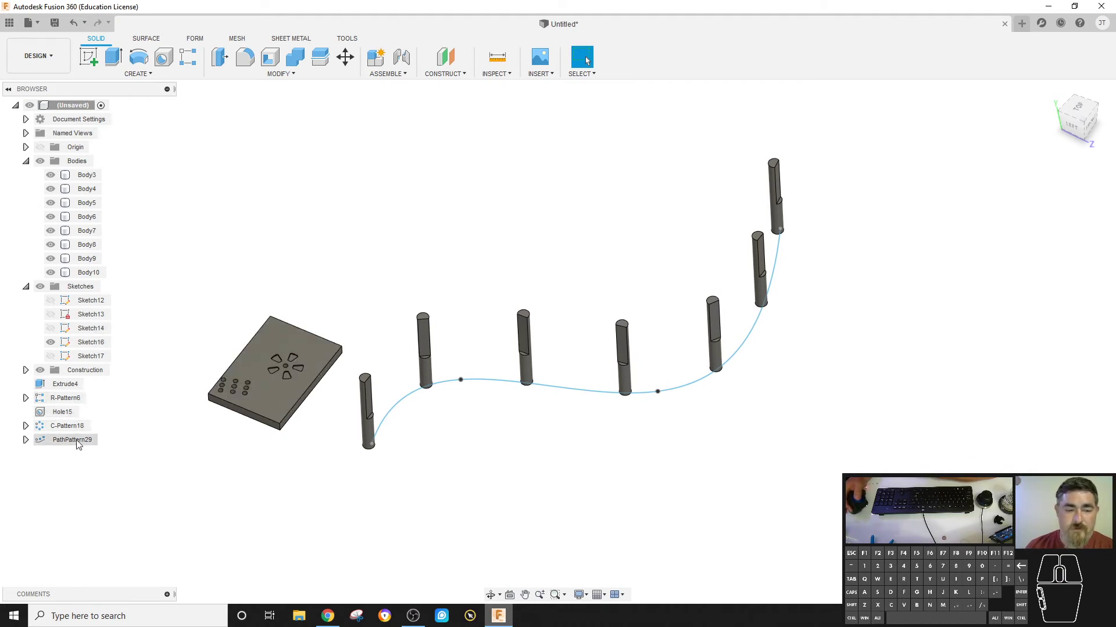
scroll(218, 387, "up", 5)
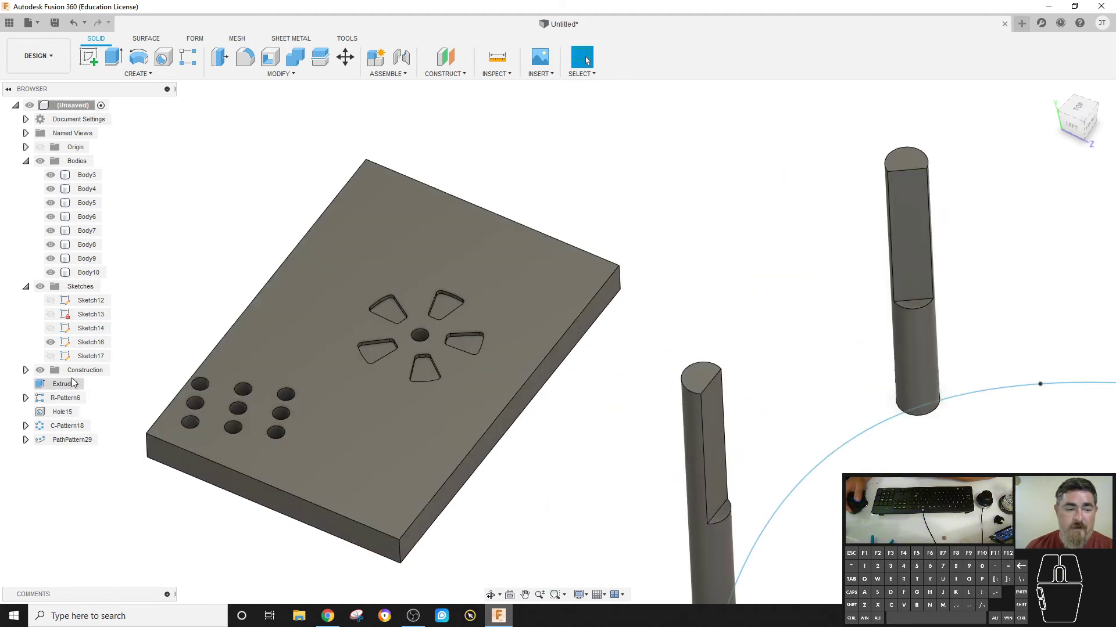
left_click(57, 386)
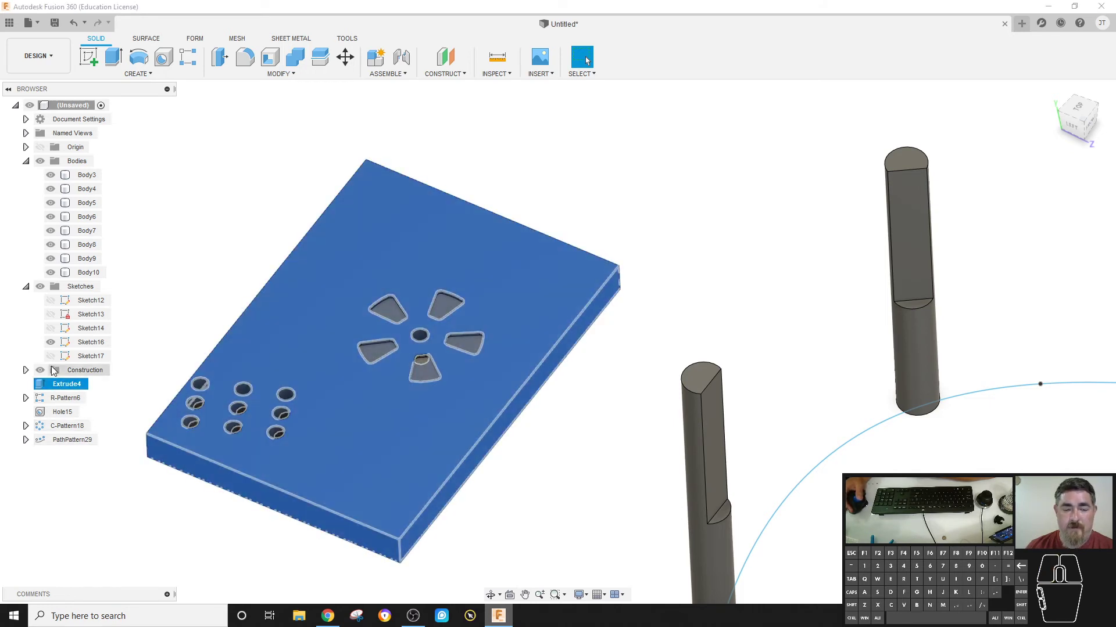
left_click(221, 205)
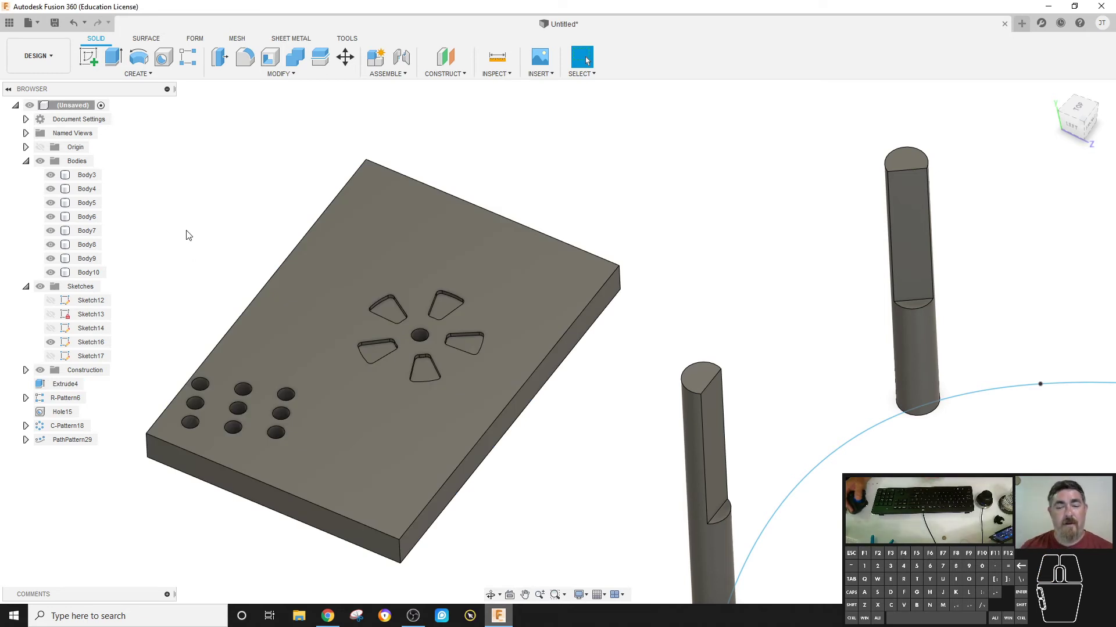
scroll(210, 218, "down", 5)
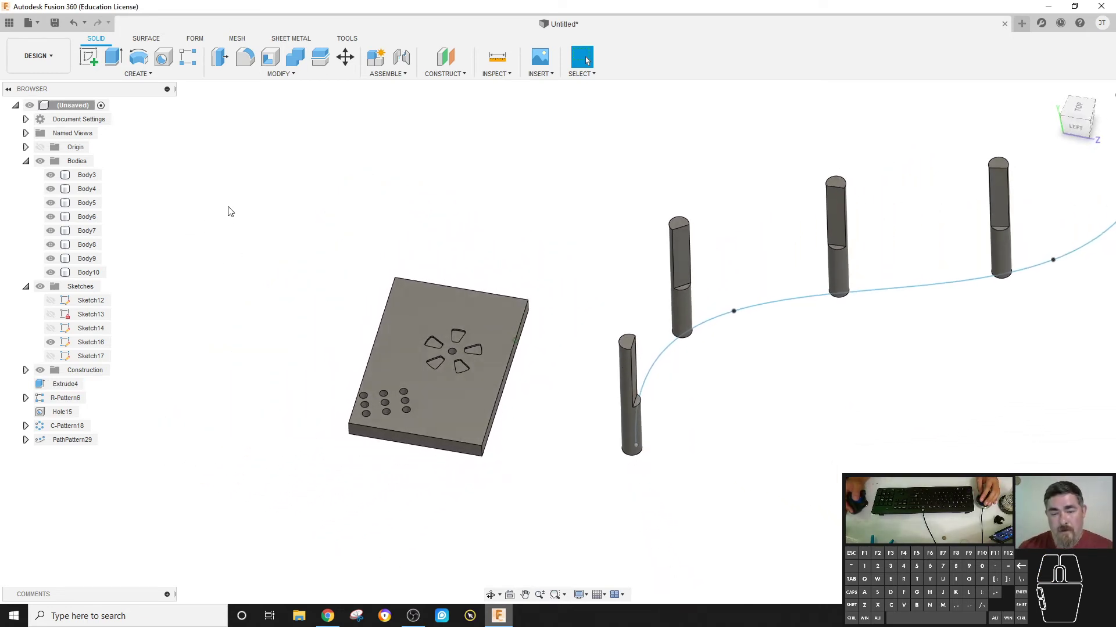
left_click(139, 79)
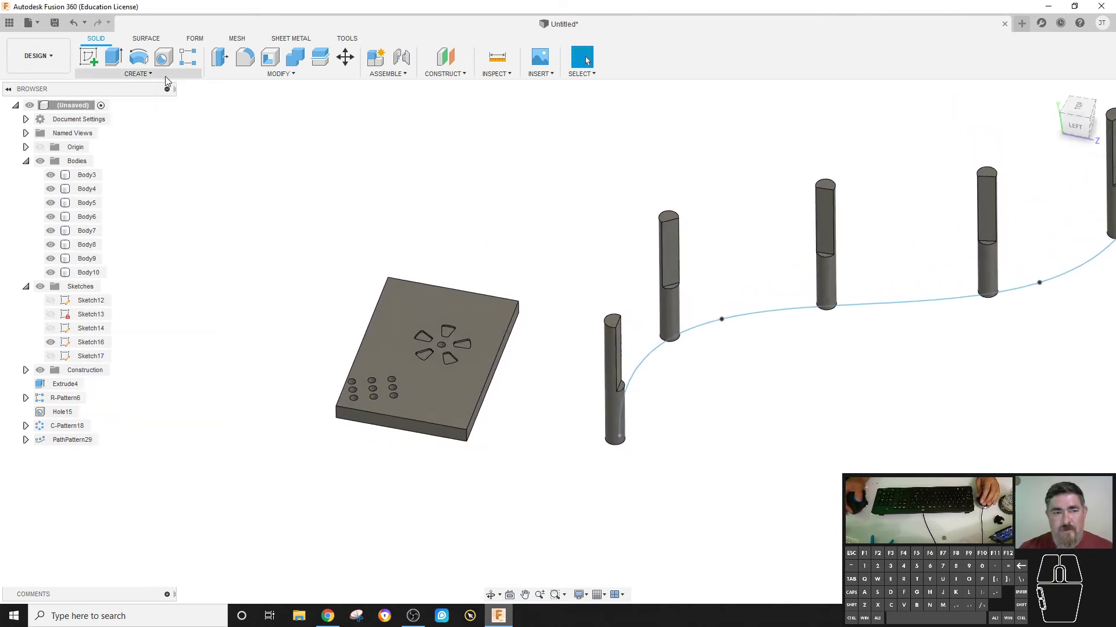
left_click(138, 74)
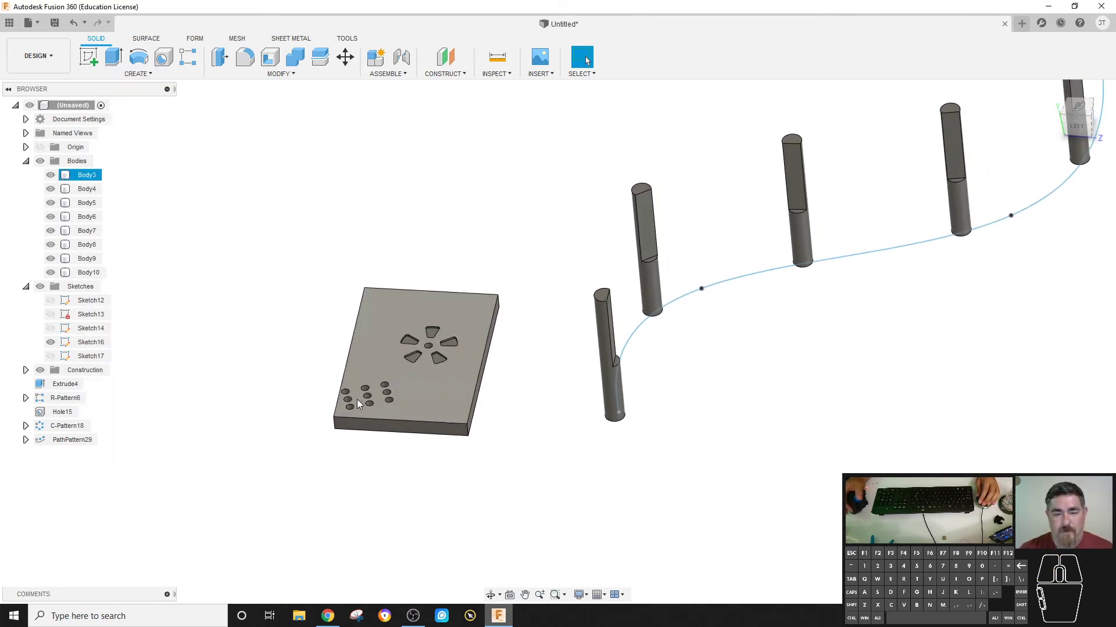
left_click(490, 383)
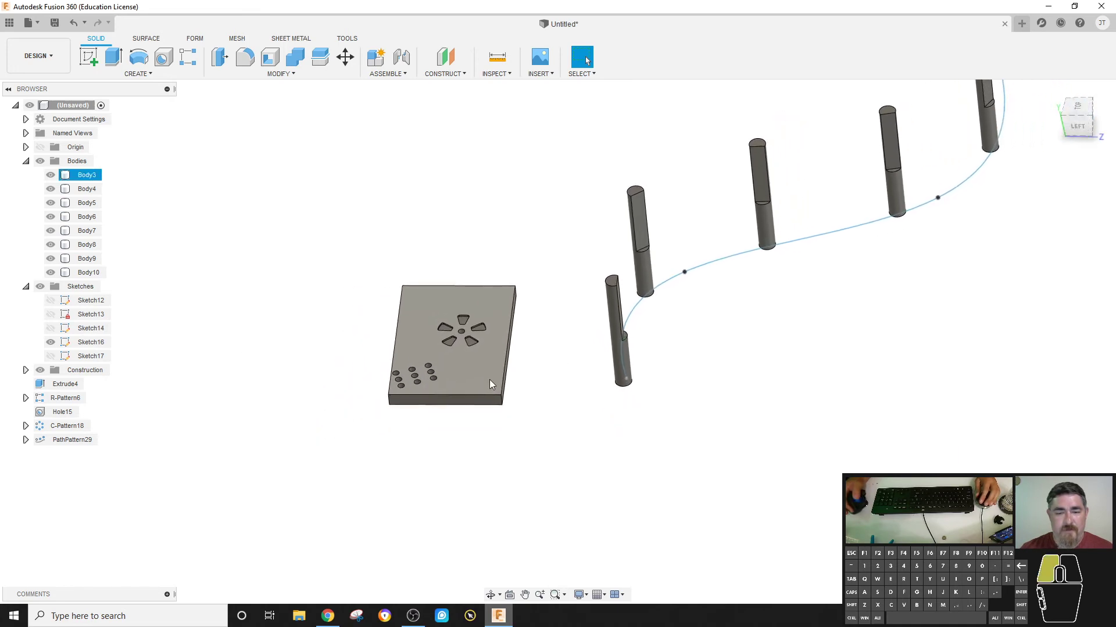
left_click(53, 272)
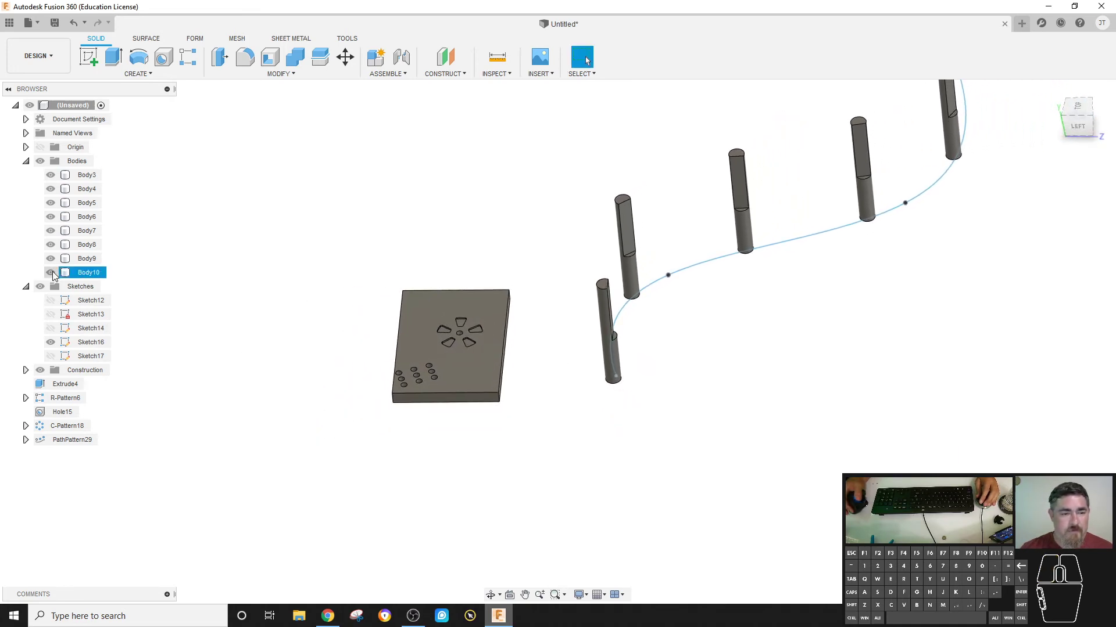
left_click(51, 272)
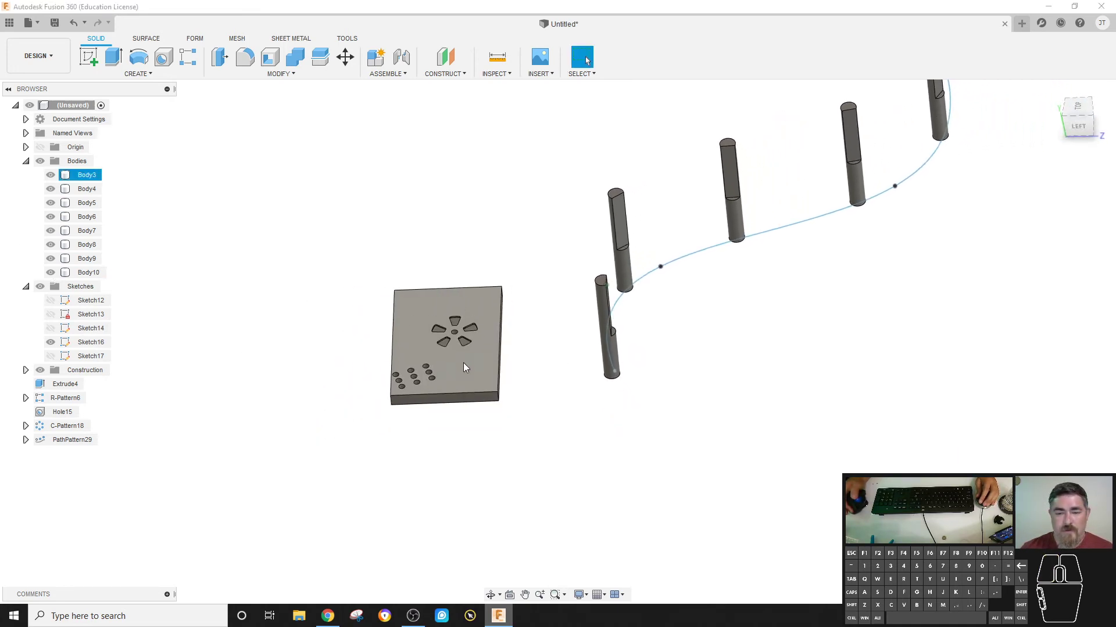
Move the plate body sideways, farther away from the row of cylinders
key("m")
left_click(491, 325)
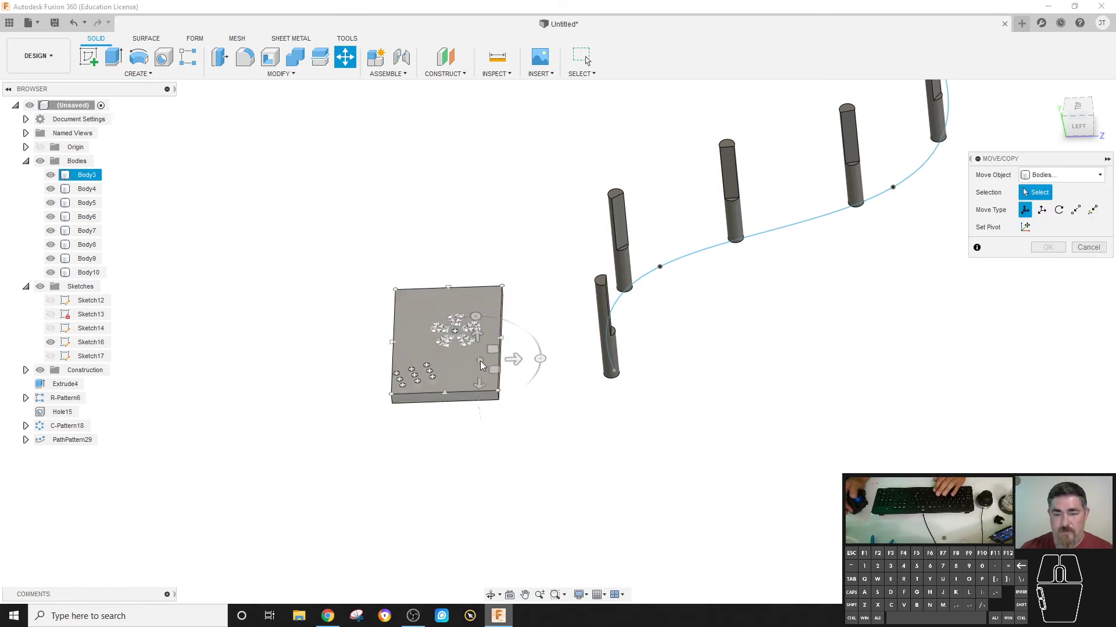
left_click_drag(529, 360, 388, 364)
left_click(1041, 372)
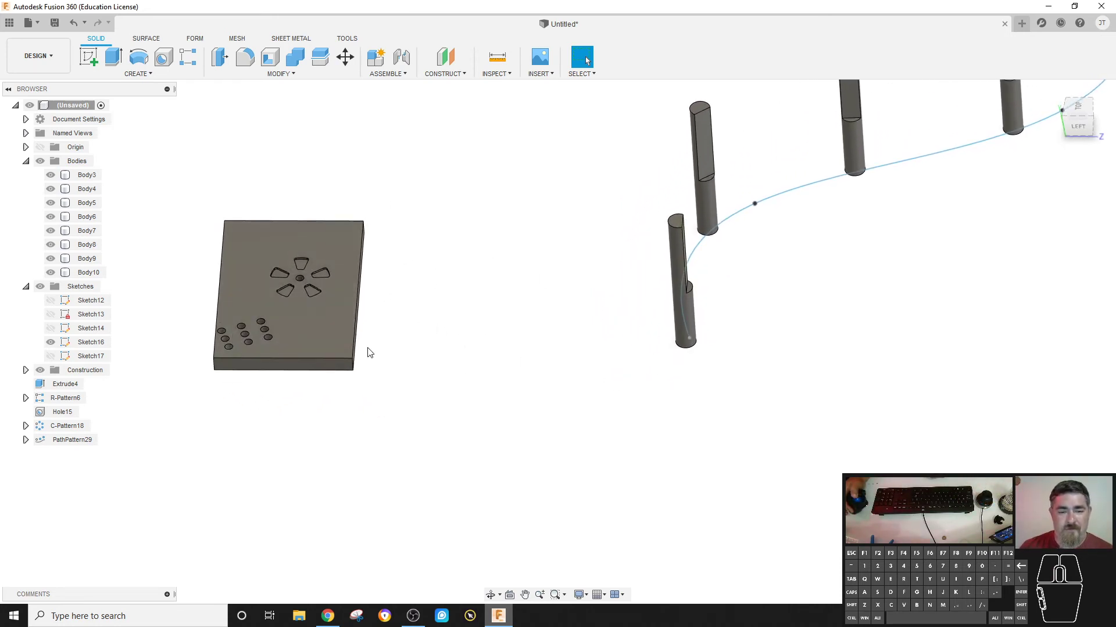
Mirror the plate body across the vertical origin plane that lies between the plate and the cylinders
left_click(144, 75)
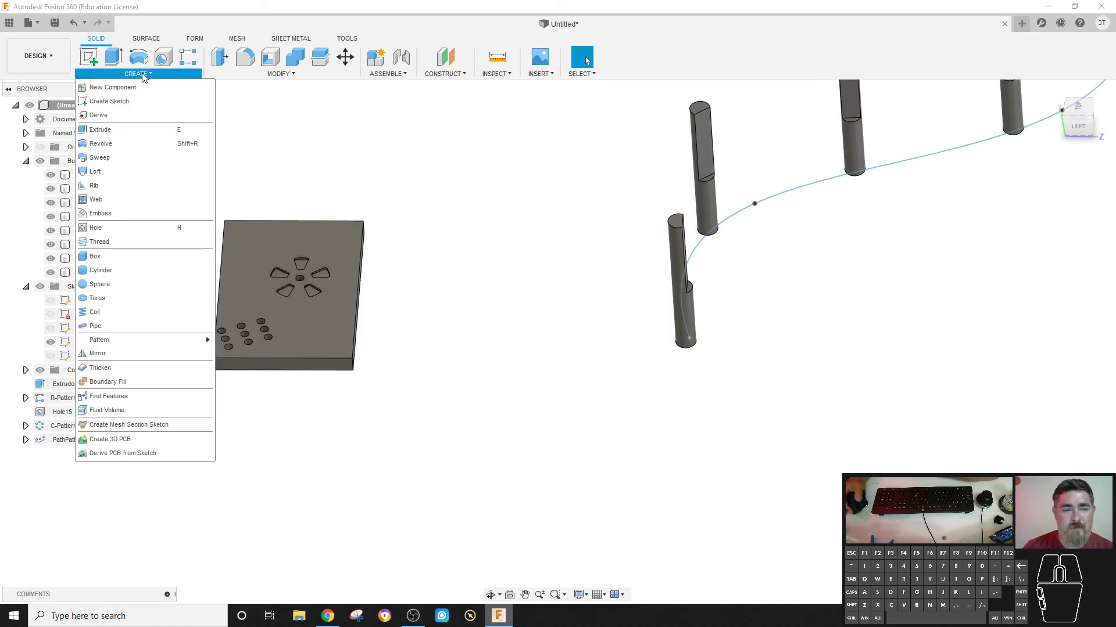
left_click(121, 354)
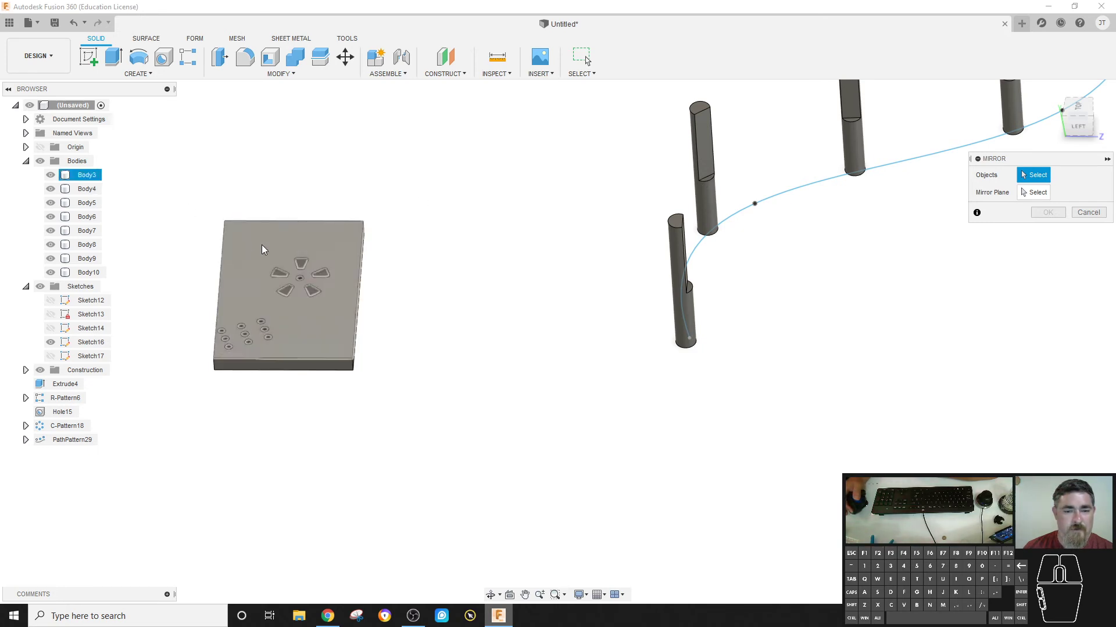
scroll(314, 305, "up", 5)
scroll(294, 217, "down", 2)
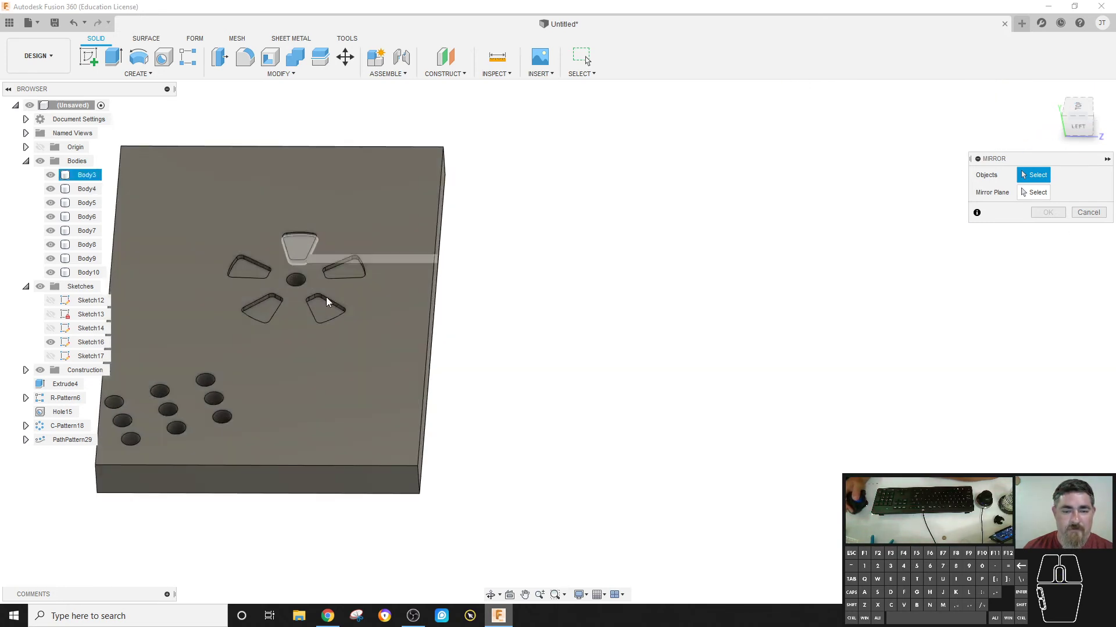
left_click(86, 175)
scroll(618, 214, "down", 2)
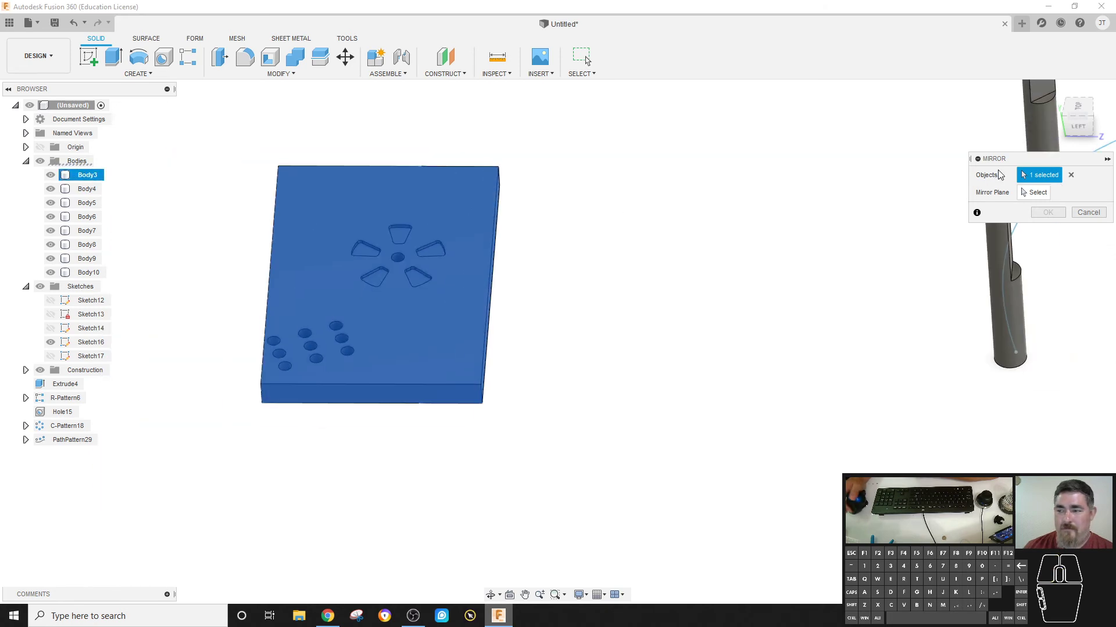
left_click(1025, 197)
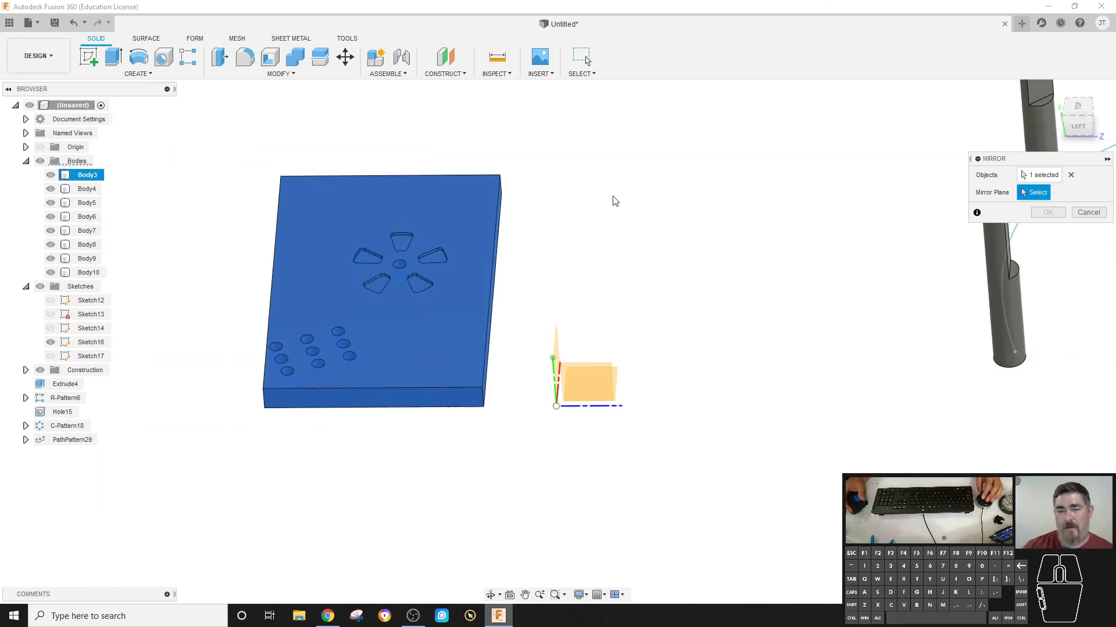
middle_click_drag(612, 200, 582, 363, "shift")
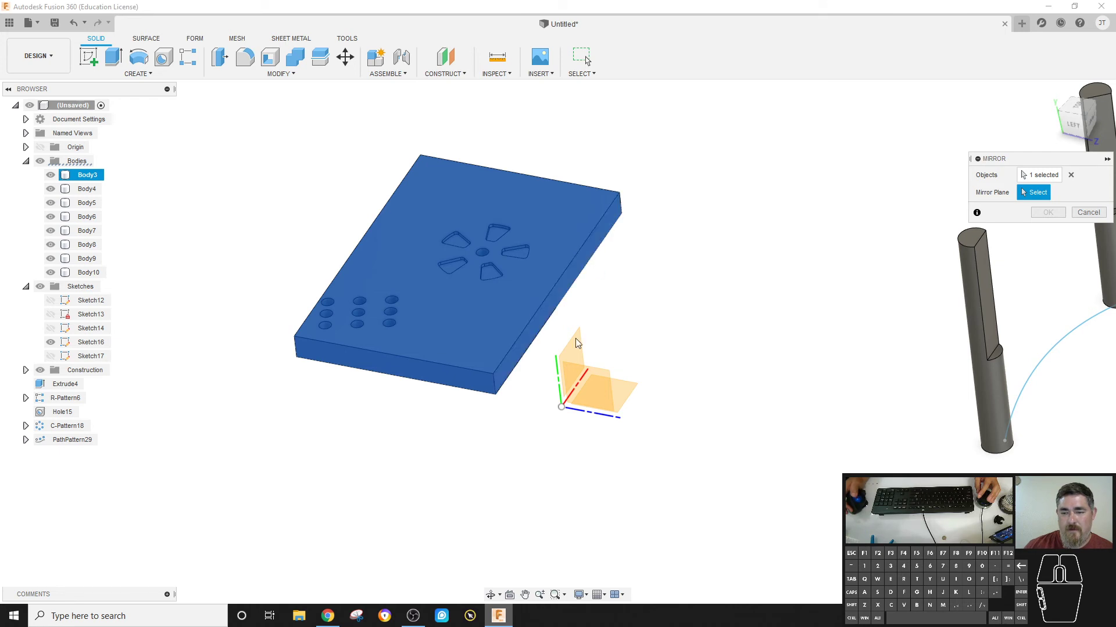
left_click(574, 353)
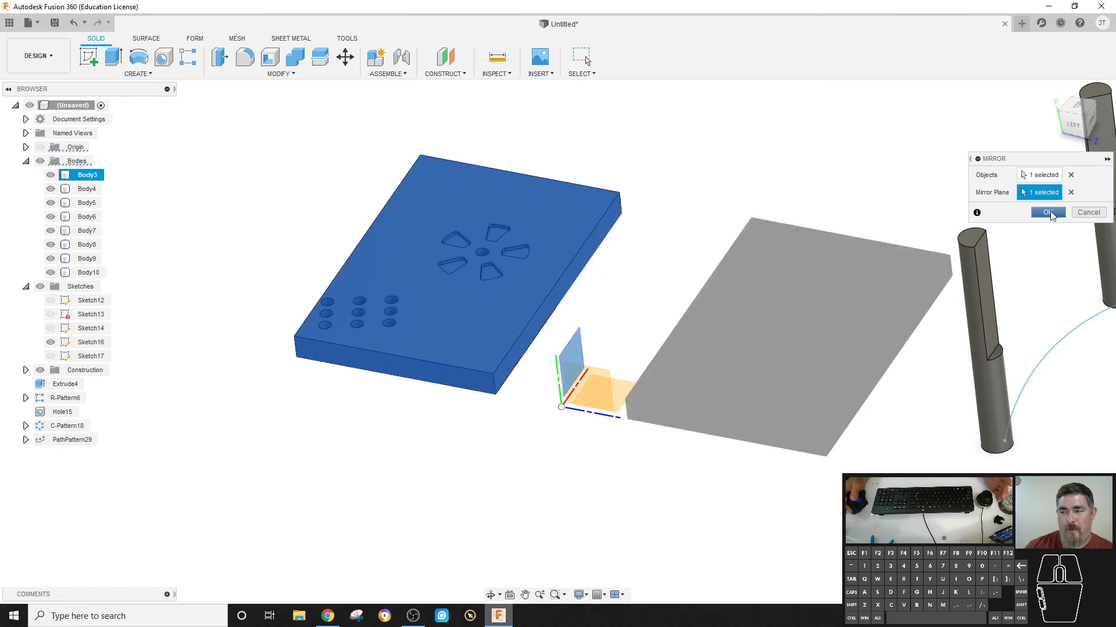
left_click(1049, 215)
middle_click_drag(964, 343, 560, 163, "shift")
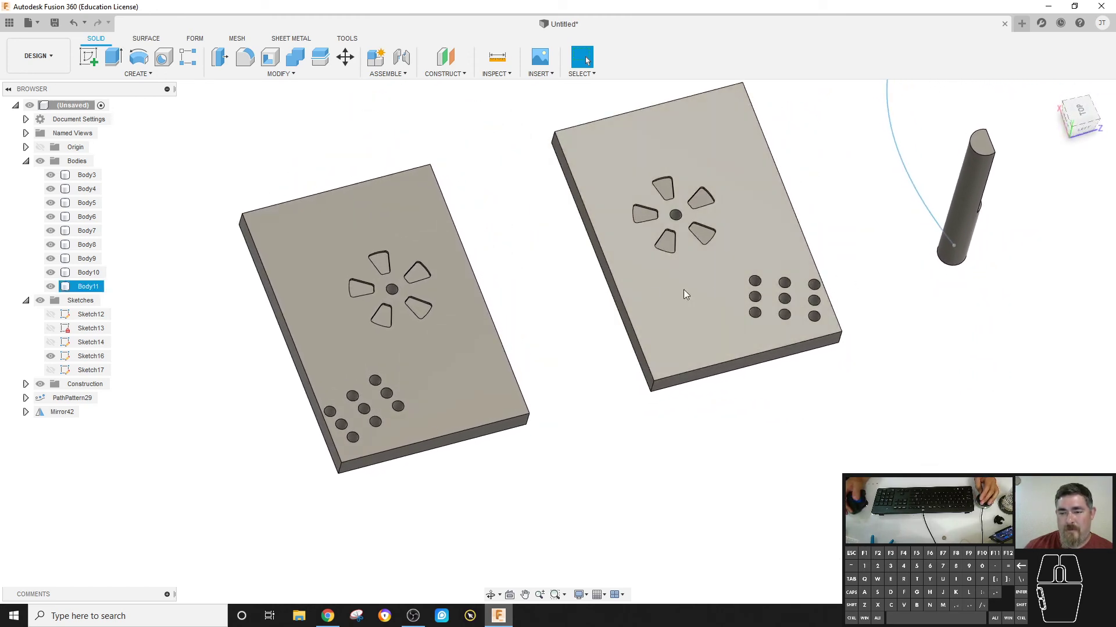
middle_click_drag(683, 289, 456, 74, "shift")
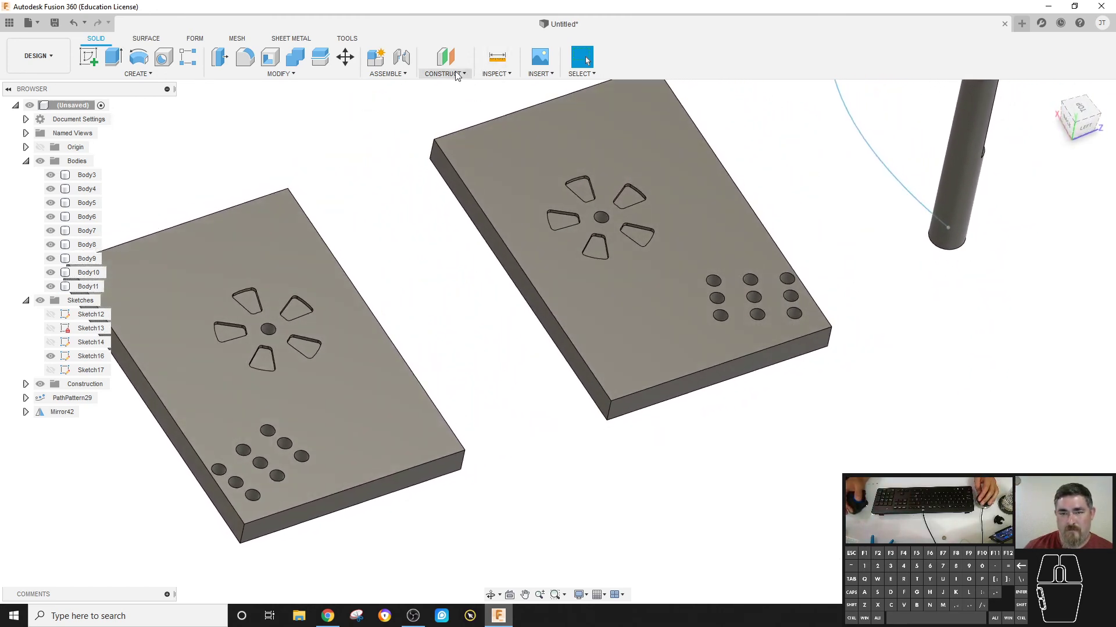
Create a midplane between the two long side faces of the mirrored plate
left_click(444, 74)
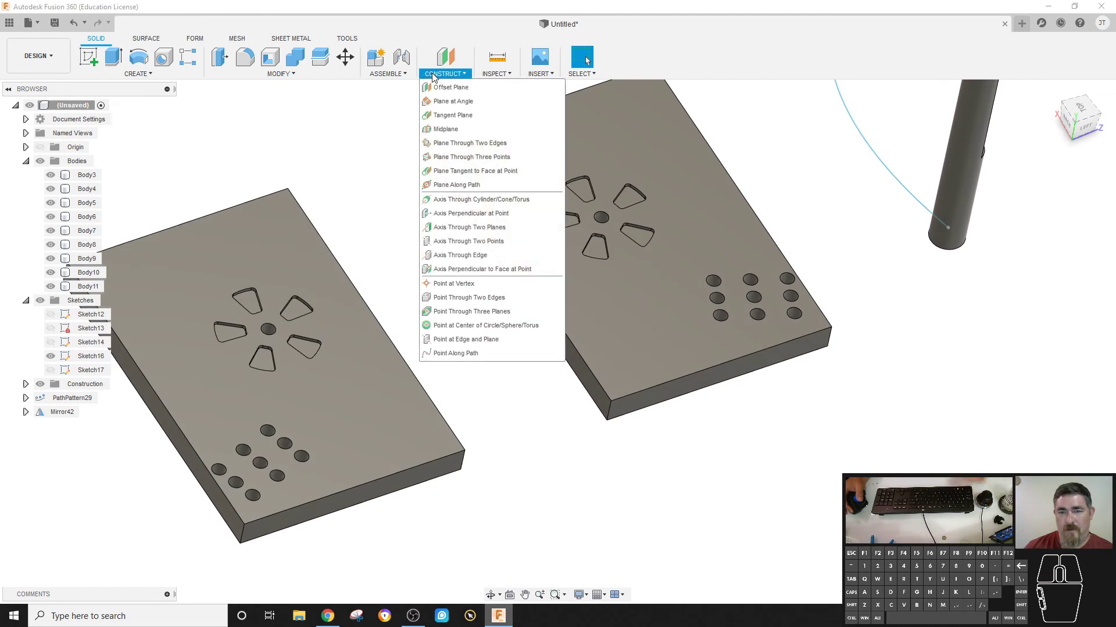
left_click(440, 129)
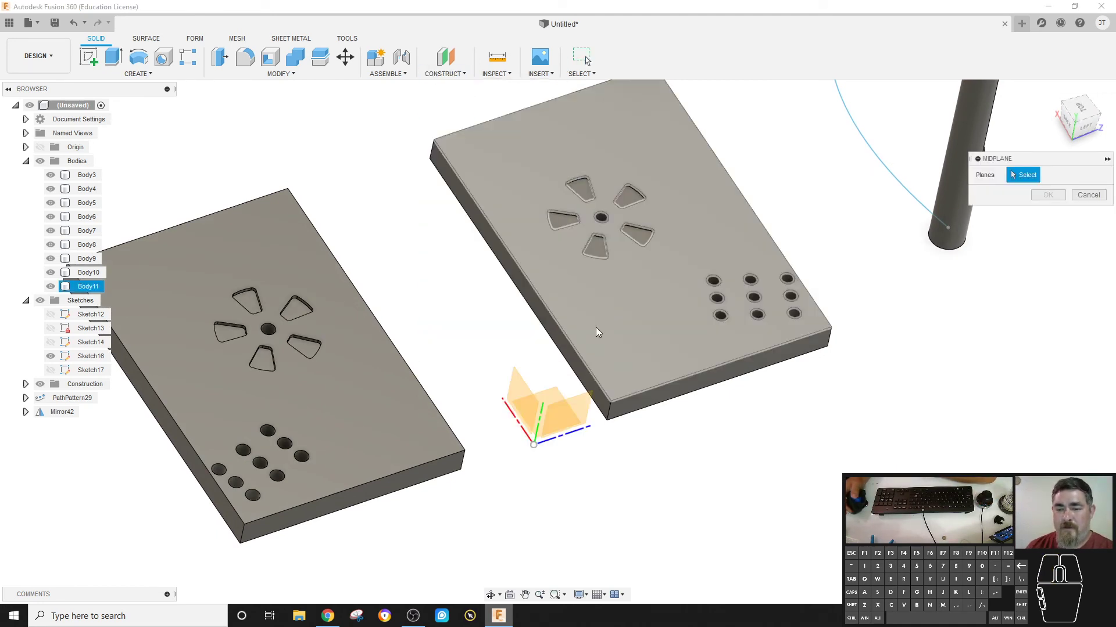
left_click(576, 358)
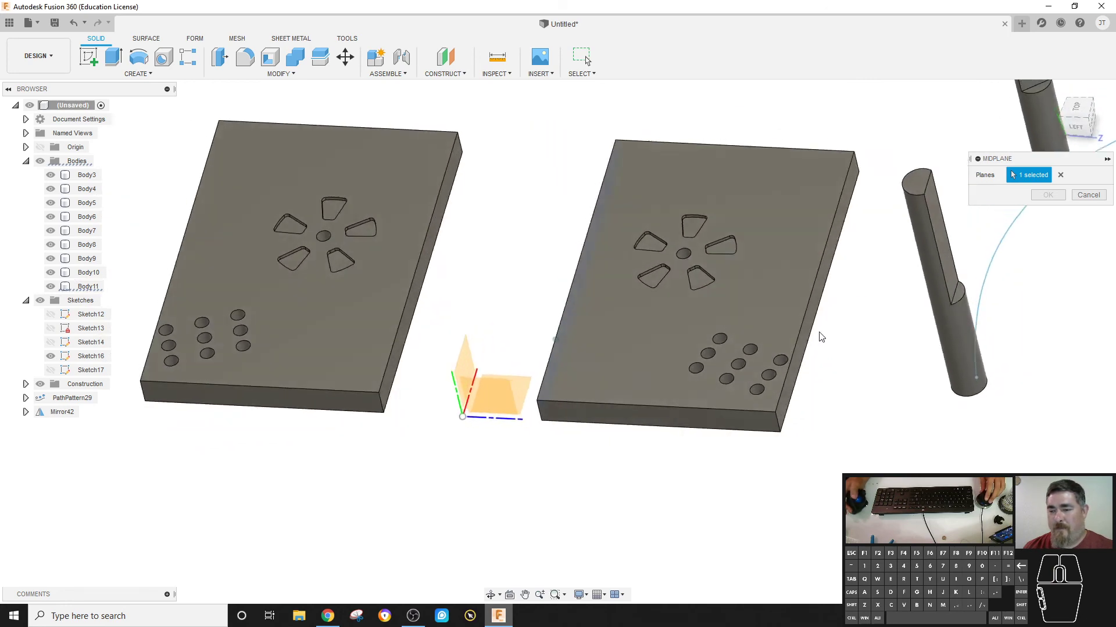
left_click(820, 330)
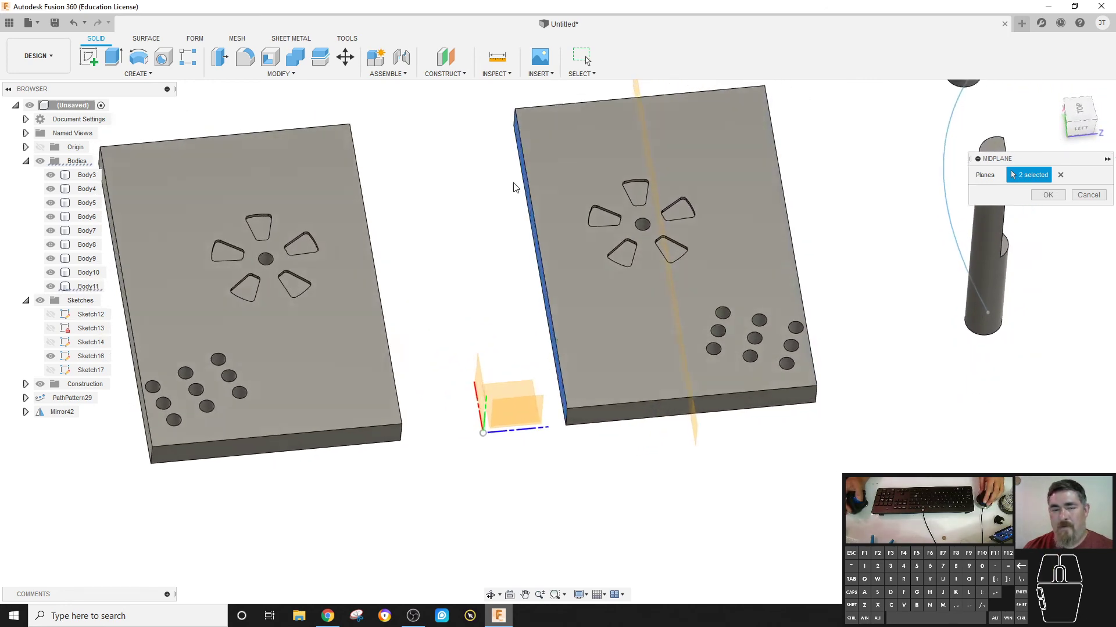
Mirror the nine patterned holes of the mirrored plate across its midplane
left_click(137, 74)
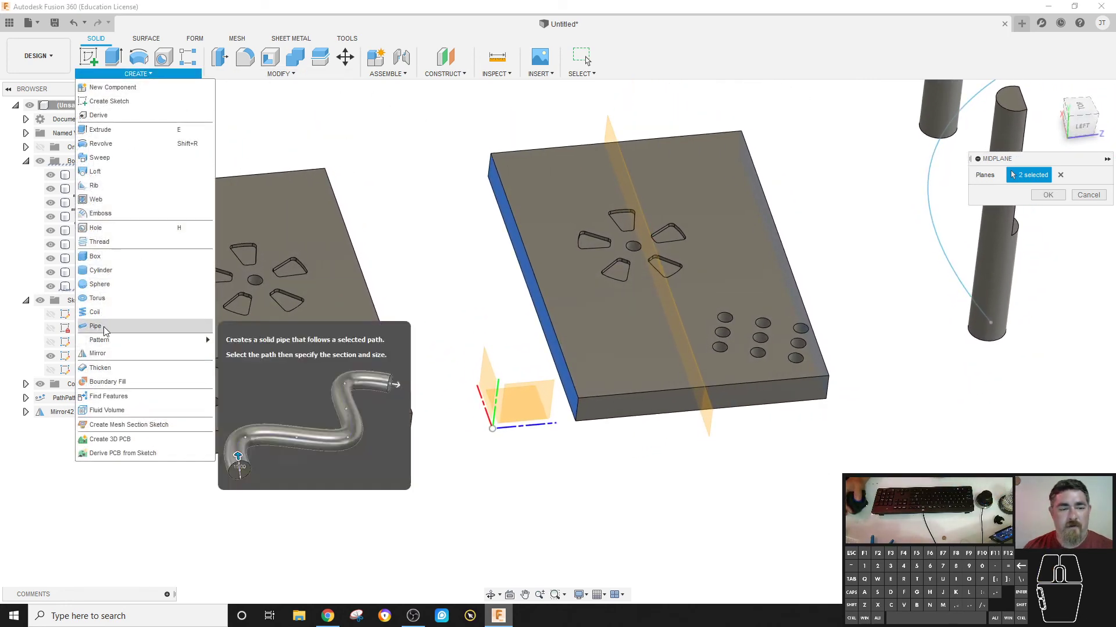
left_click(97, 353)
scroll(712, 314, "up", 5)
scroll(713, 314, "up", 3)
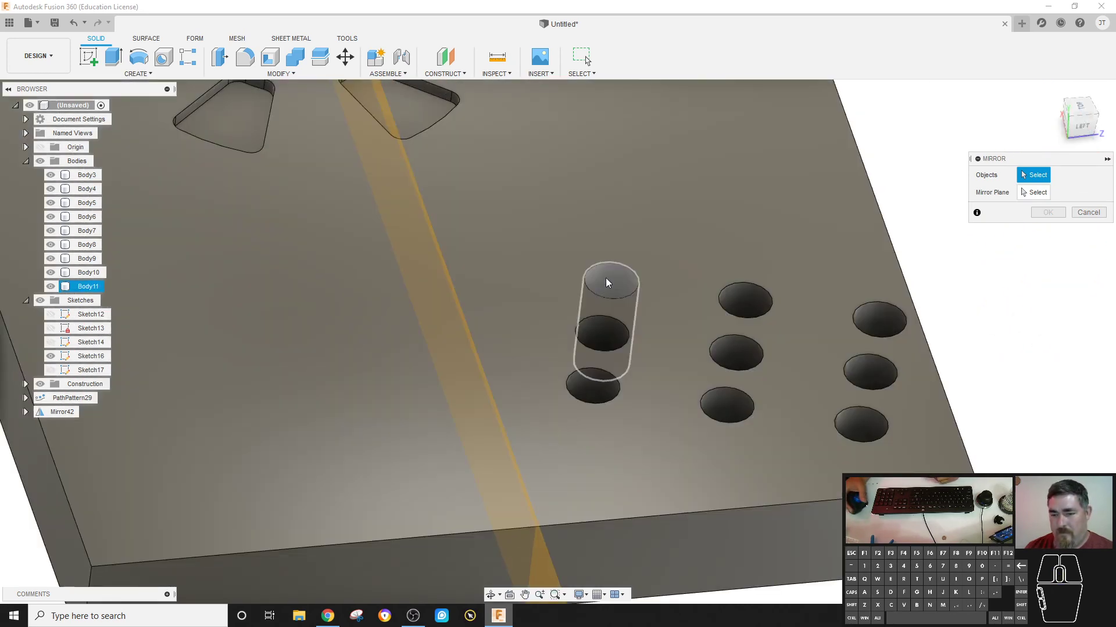
left_click(608, 284)
left_click(744, 302)
left_click(898, 327)
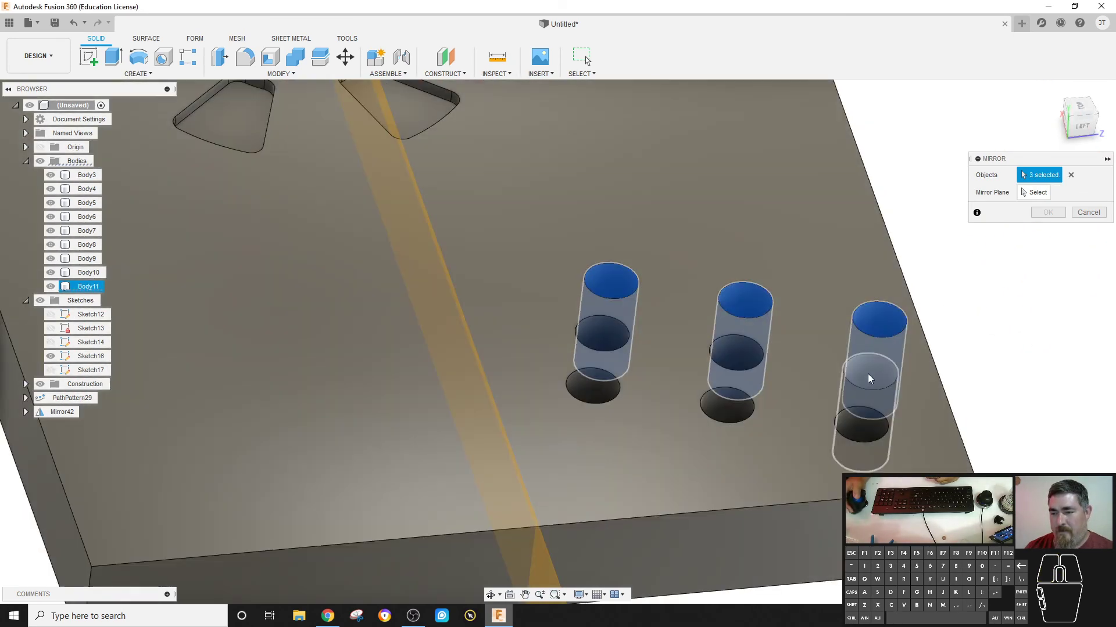
left_click(872, 373)
left_click(737, 357)
left_click(591, 340)
left_click(590, 378)
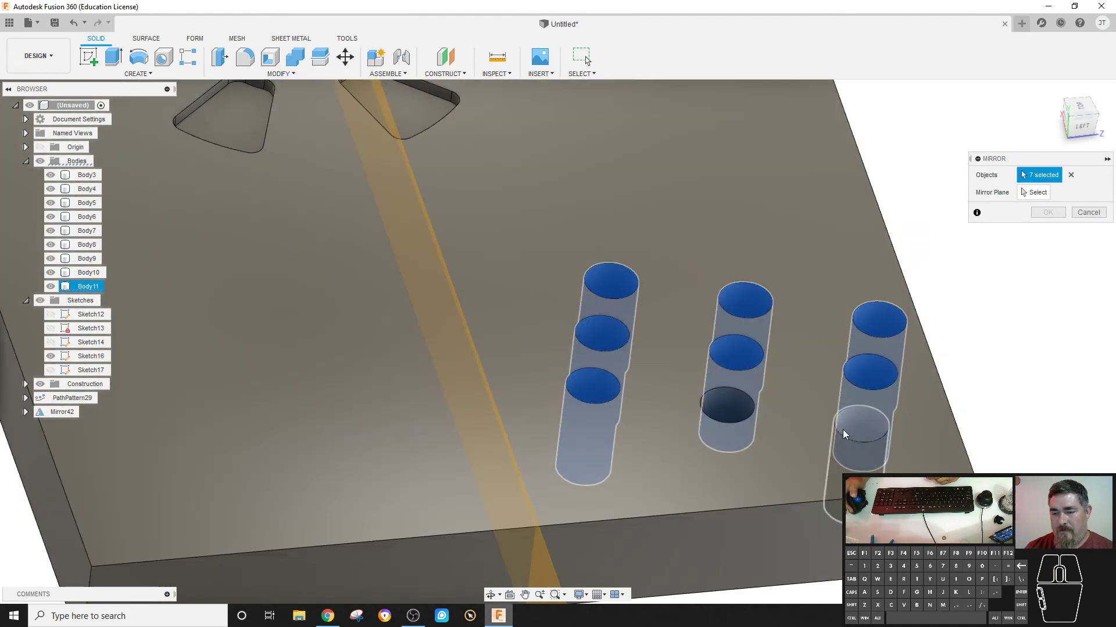
left_click(844, 427)
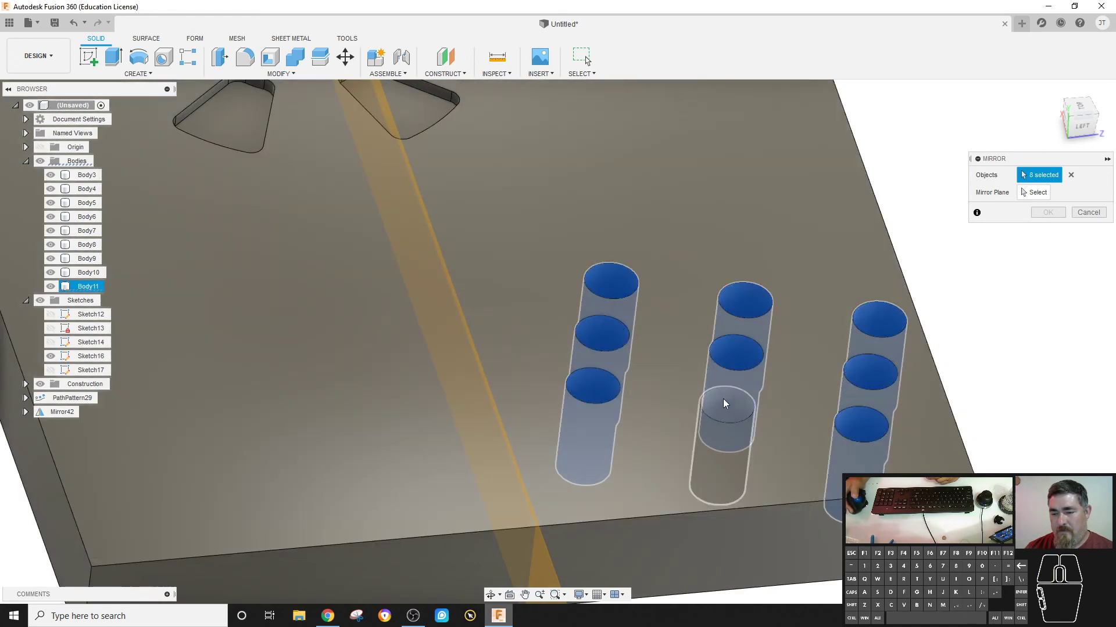
left_click(726, 405)
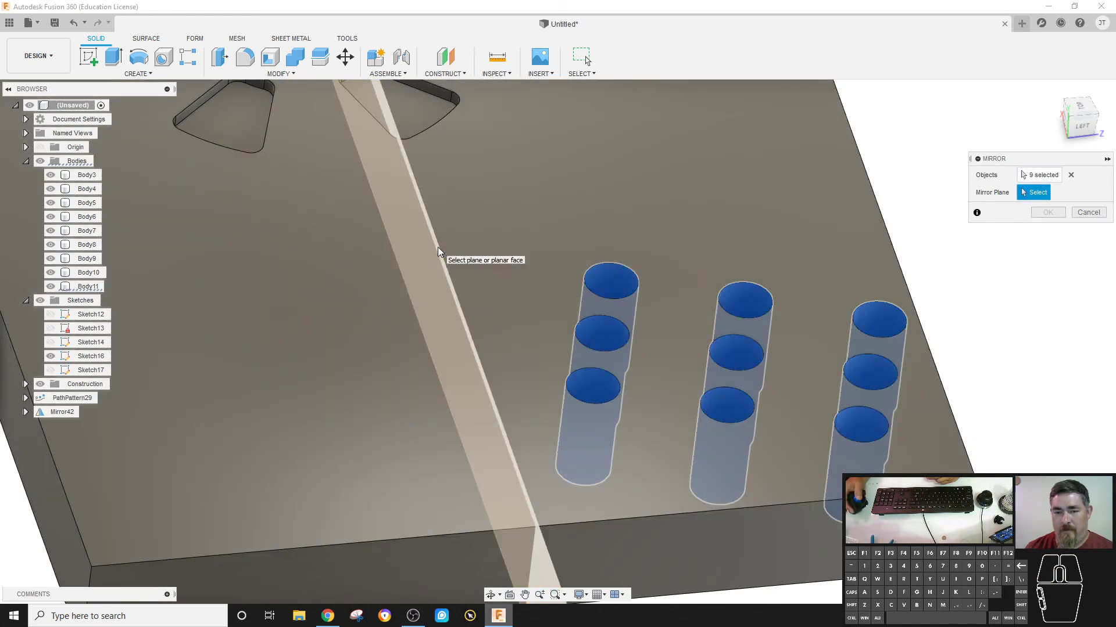
left_click(442, 254)
left_click(1048, 213)
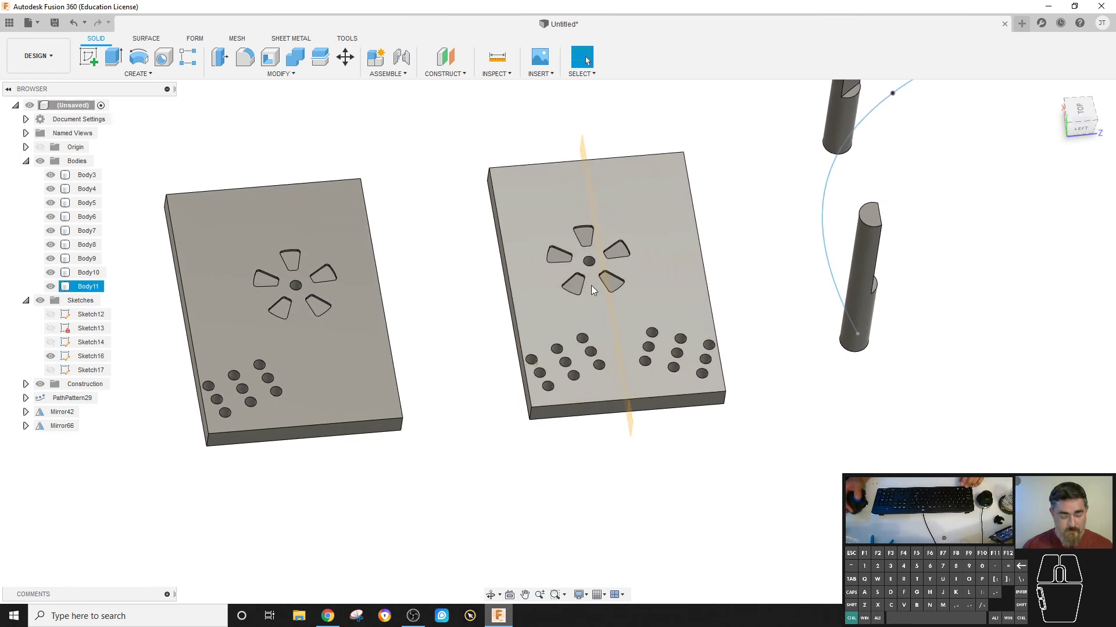
Undo the hole mirror and delete the mirrored plate body
key("ctrl+z")
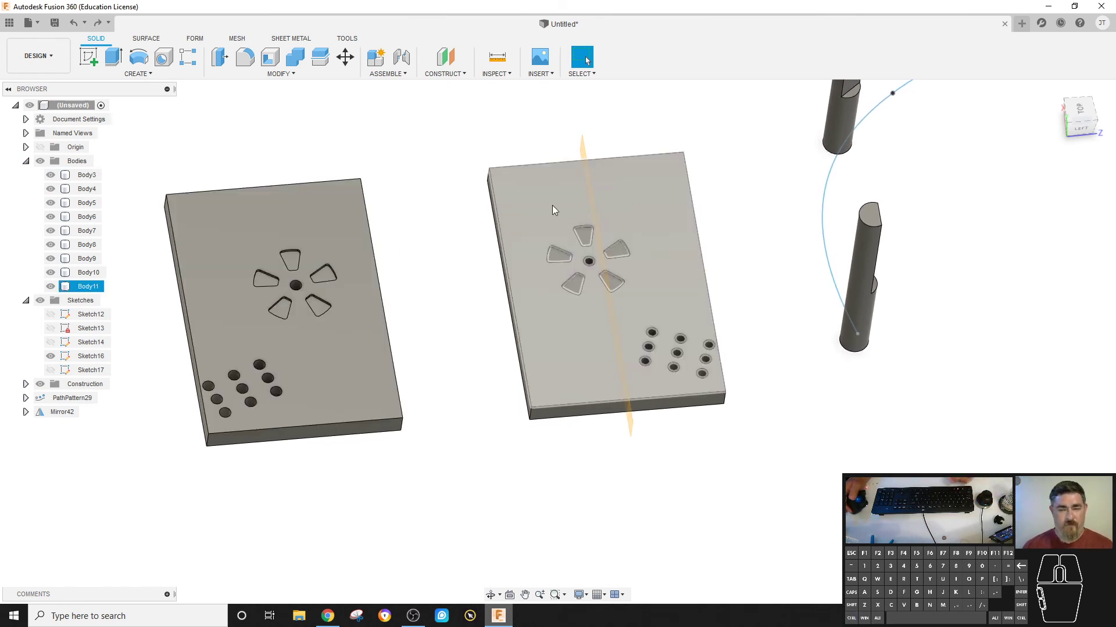
left_click(87, 289)
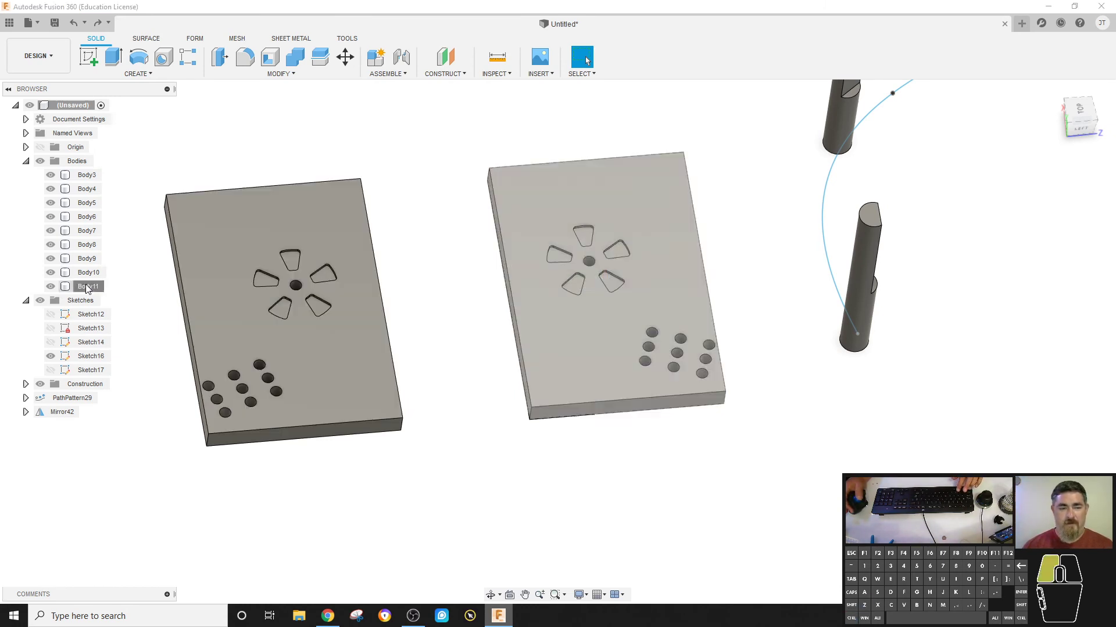
key("Delete")
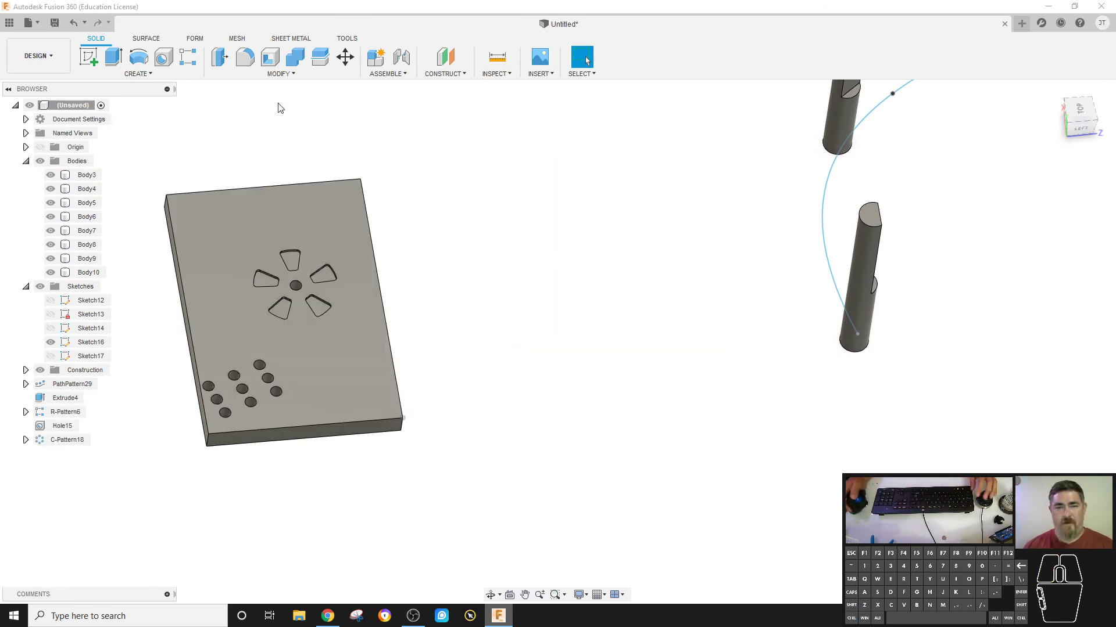
Mirror the plate body about its own long side face that points toward the cylinders
left_click(137, 74)
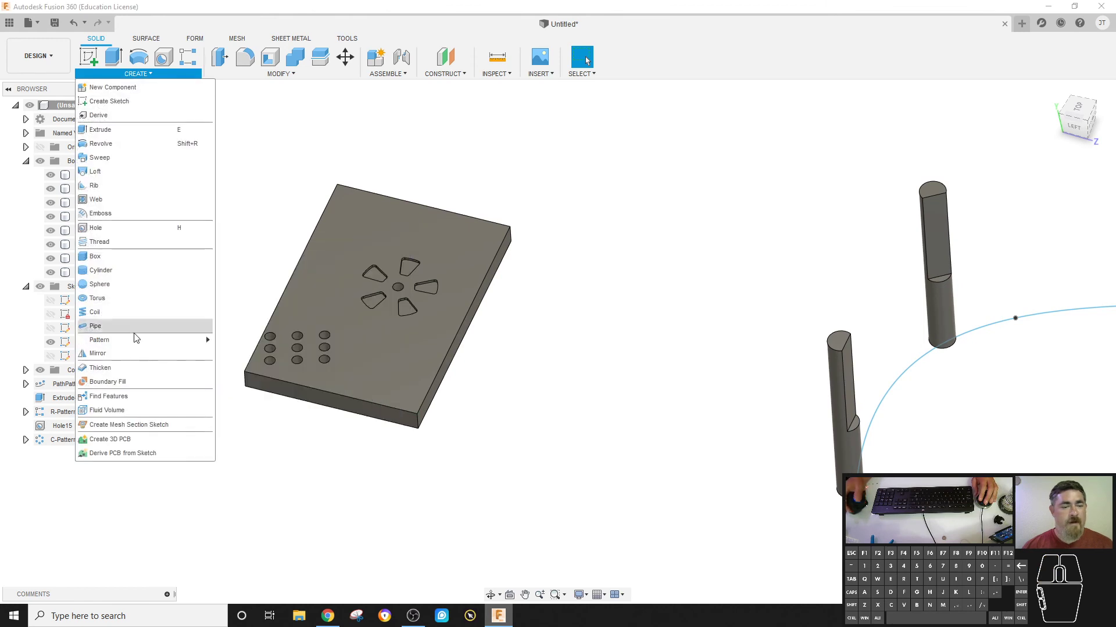
left_click(137, 354)
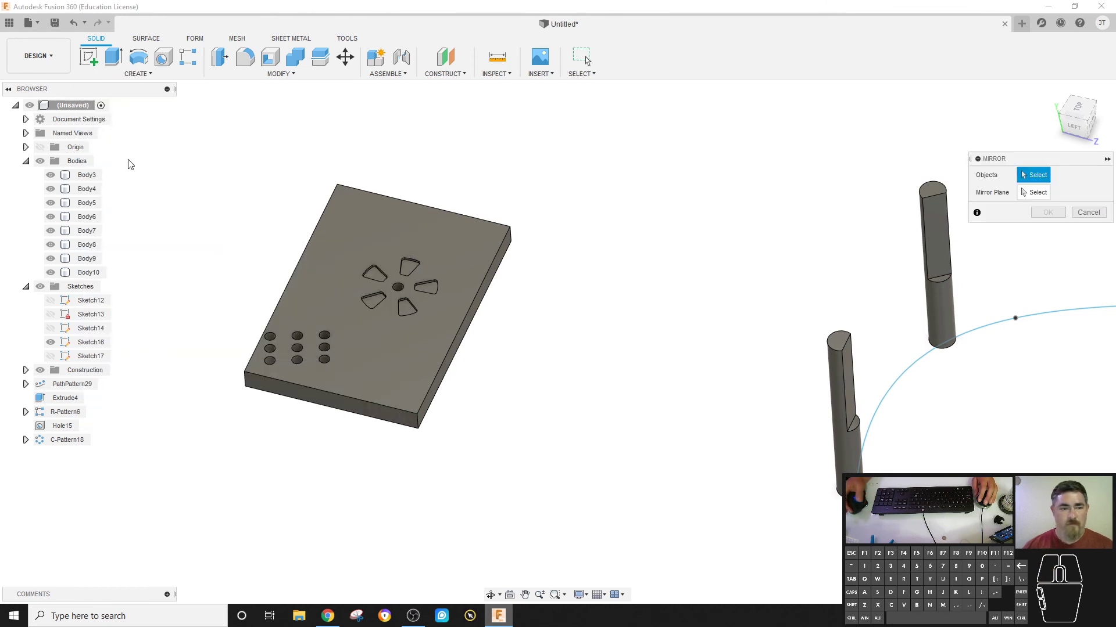
left_click(86, 174)
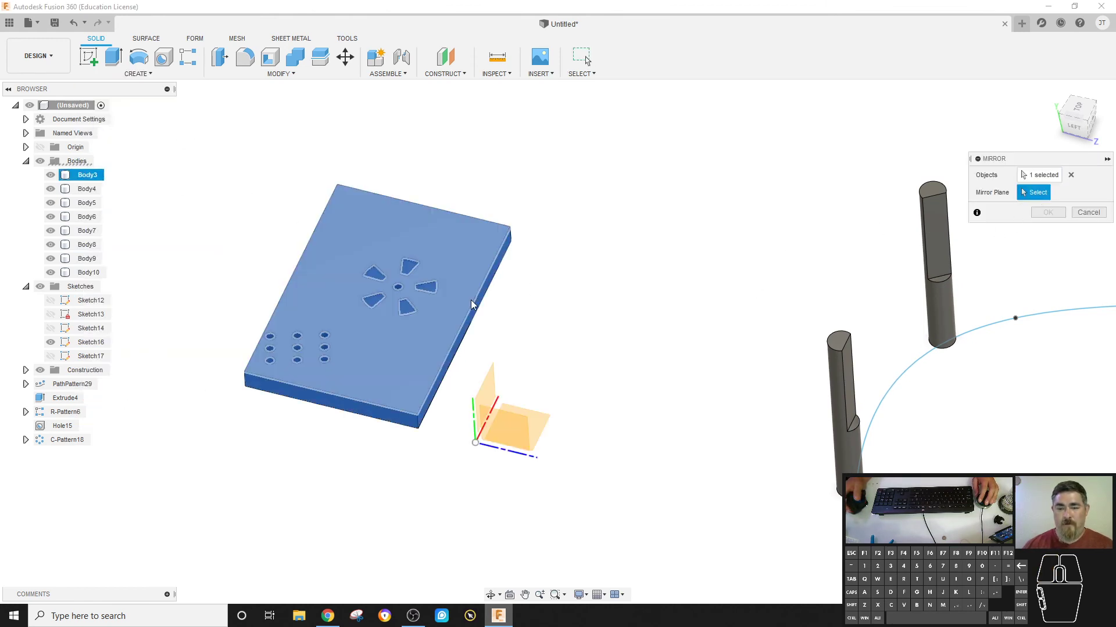
left_click(468, 319)
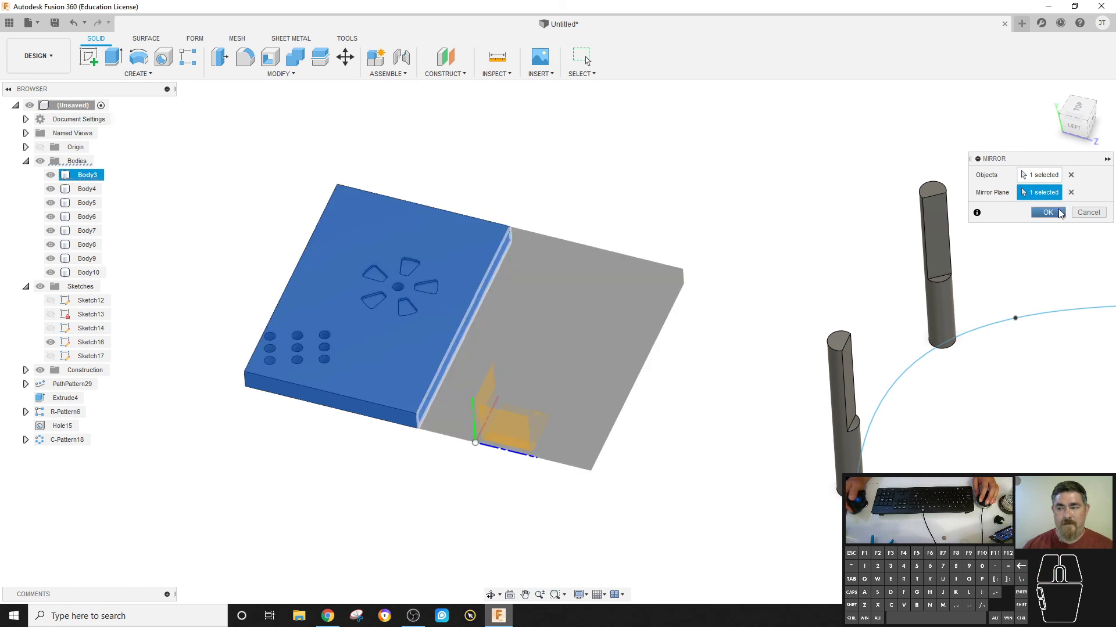
key("Return")
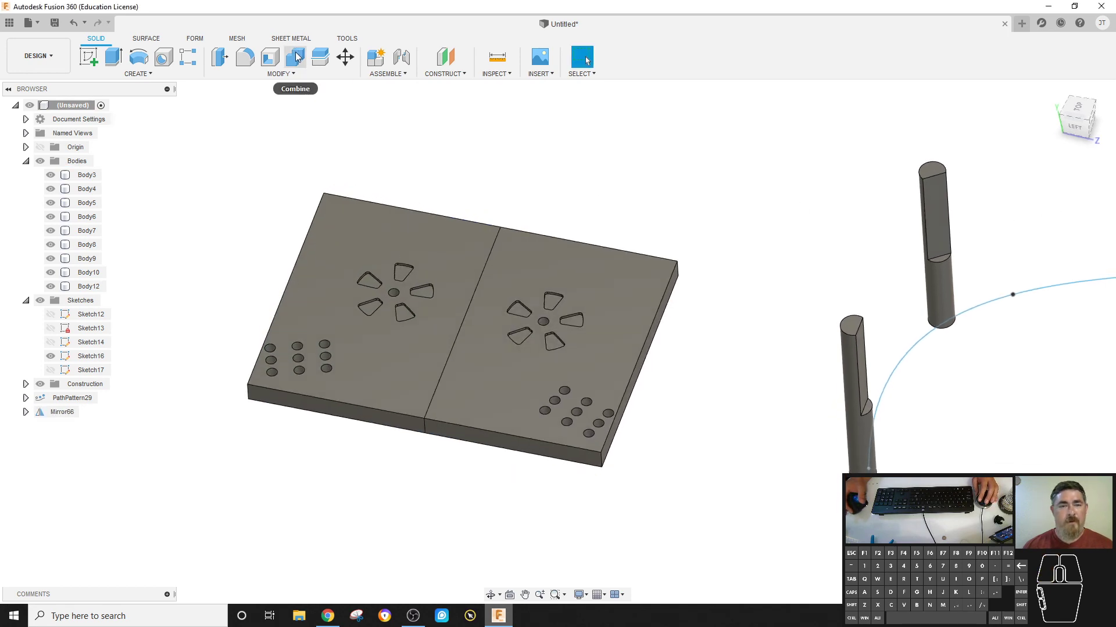
Combine the original plate and its mirrored copy into one body with the Join operation
left_click(294, 56)
left_click(406, 250)
left_click(615, 302)
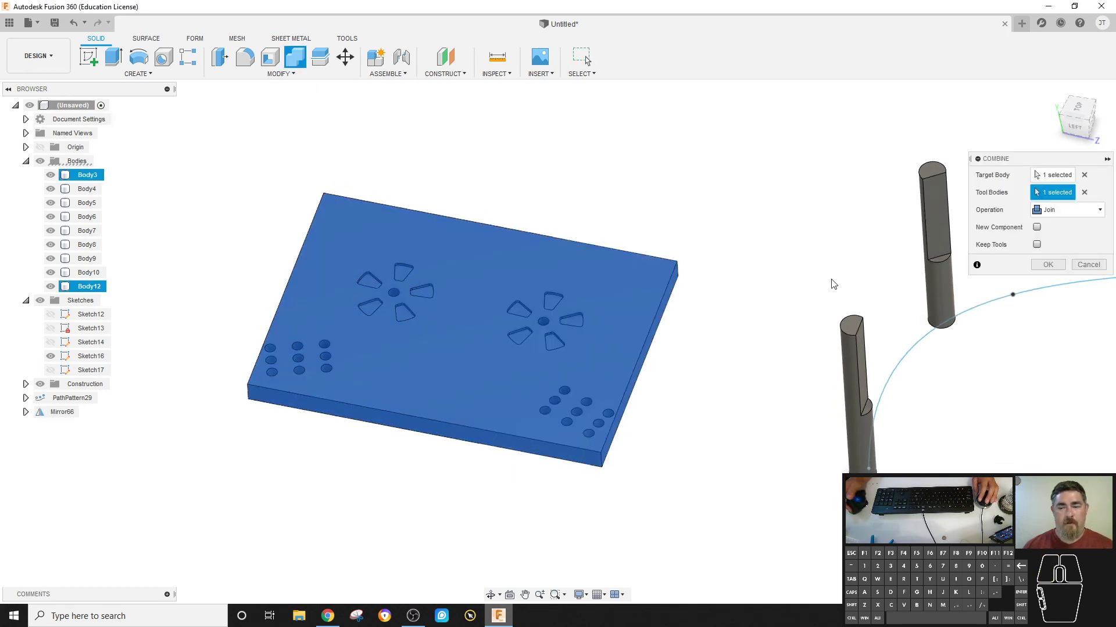
left_click(1046, 266)
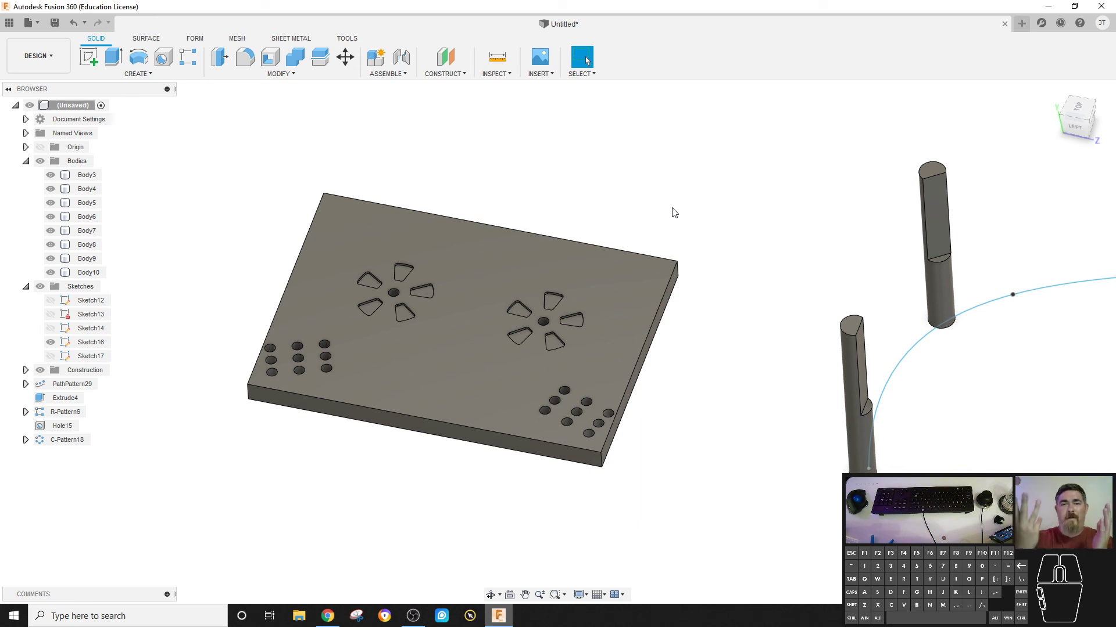
left_click(586, 299)
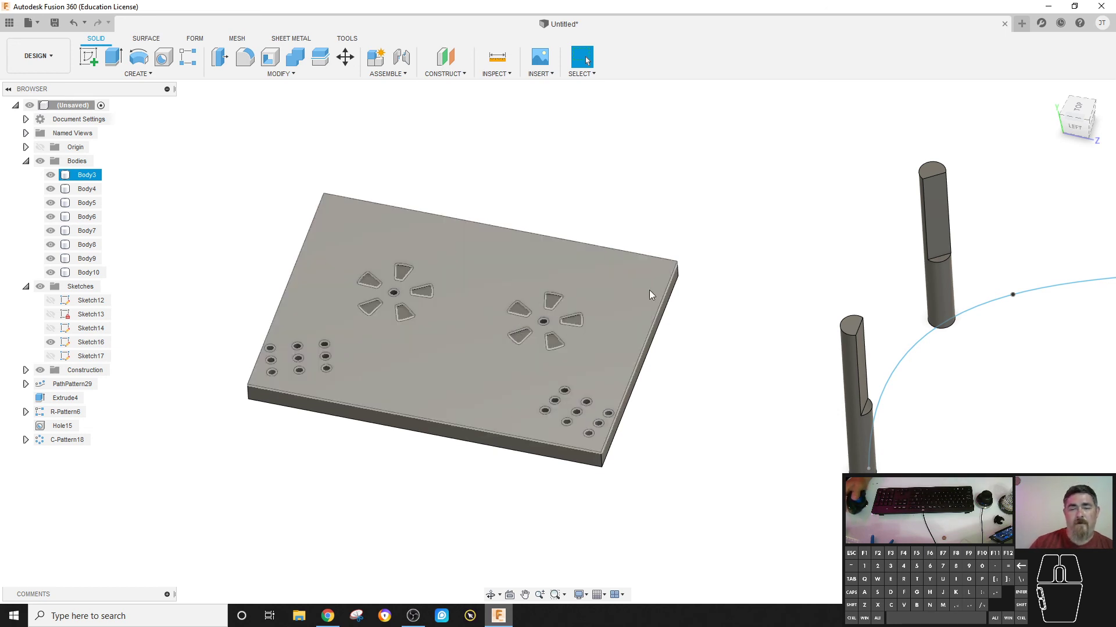
left_click(738, 339)
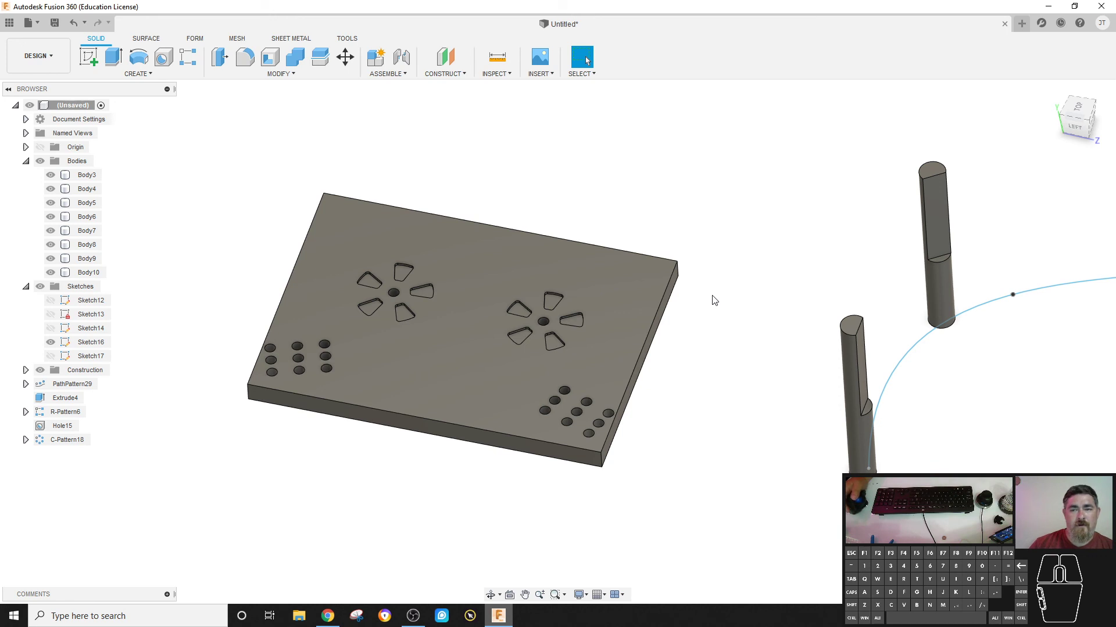
left_click(572, 326)
scroll(572, 326, "up", 2)
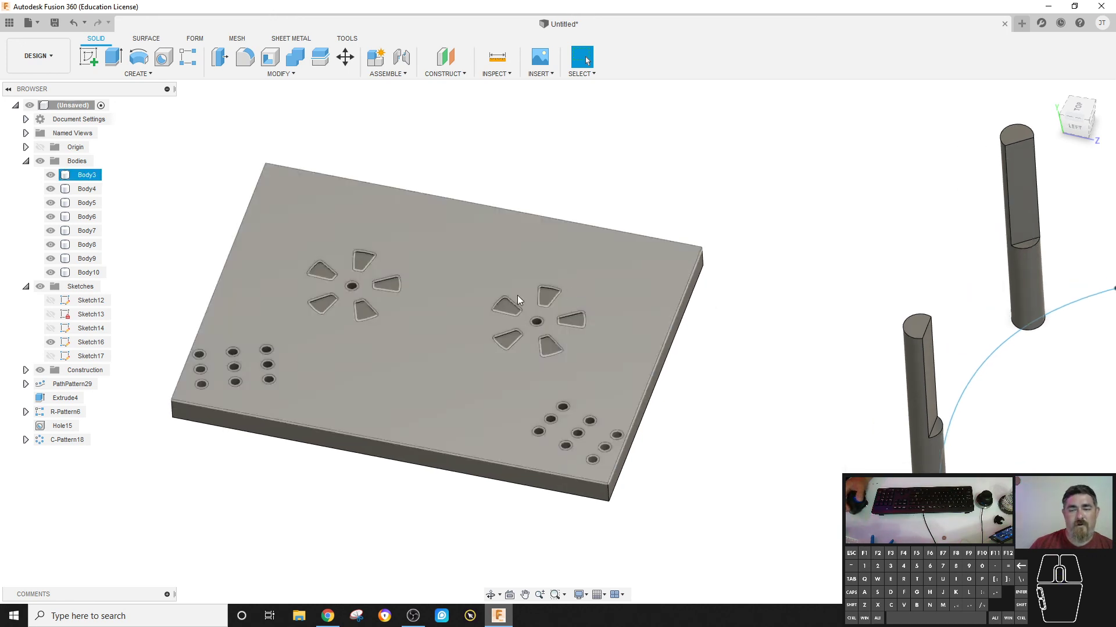
left_click(775, 321)
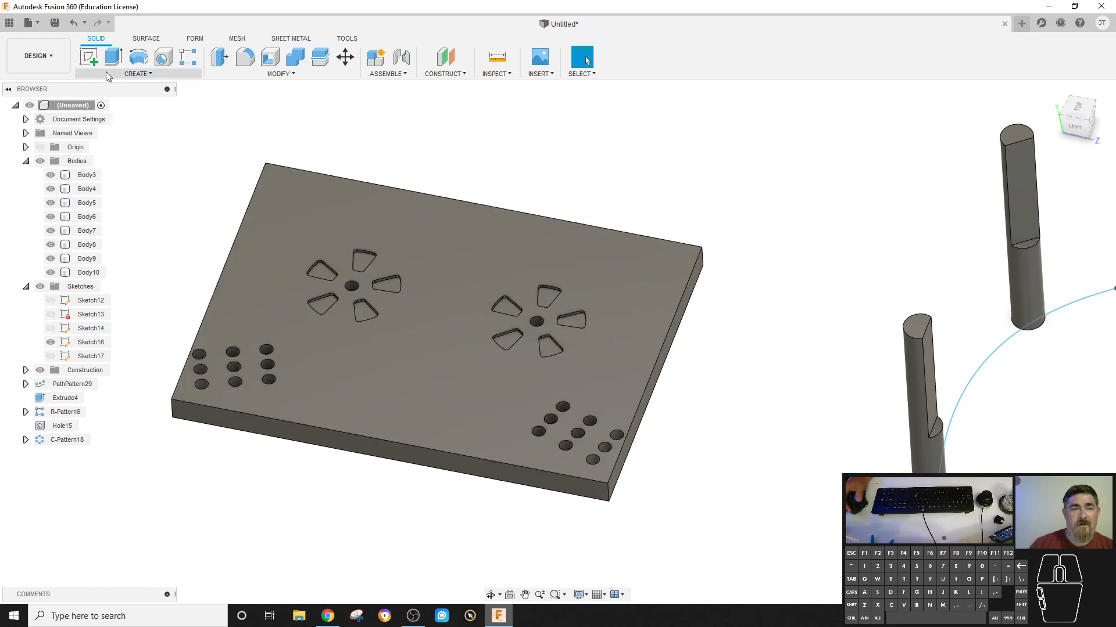
Start a sketch on the plate's top face to review the sketch mirror and pattern commands, and undo the sketch
left_click(89, 56)
left_click(461, 259)
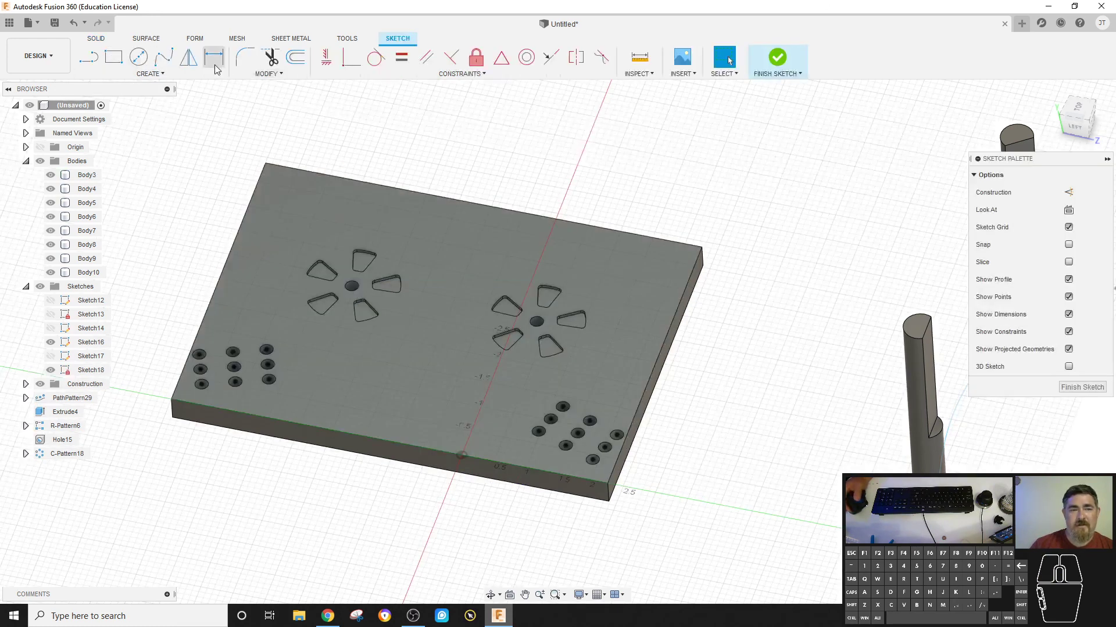
left_click(294, 73)
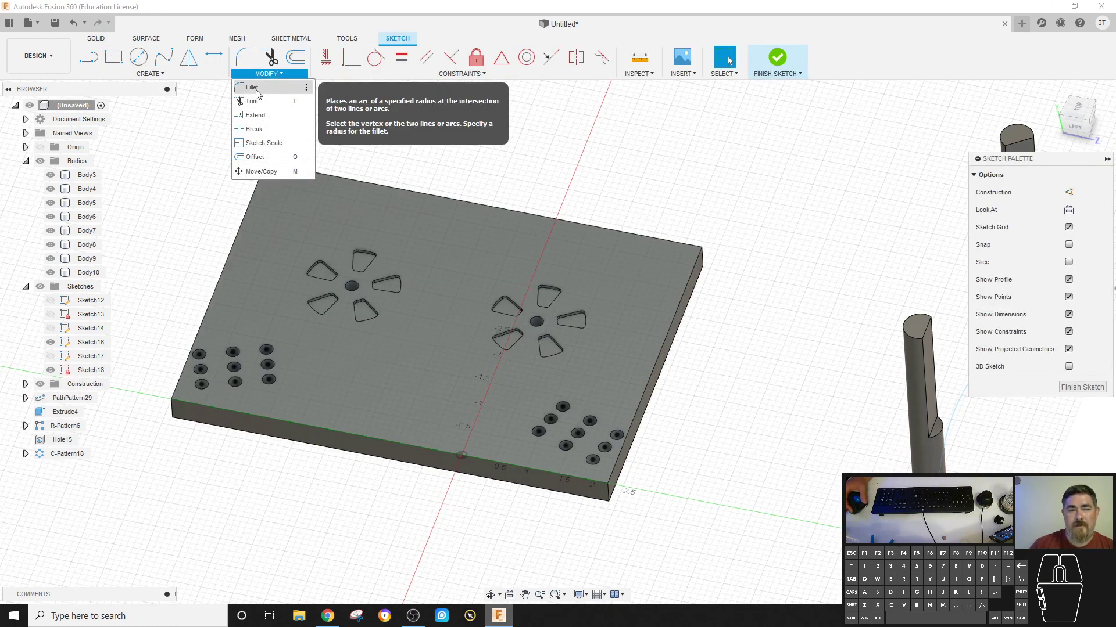
left_click(150, 73)
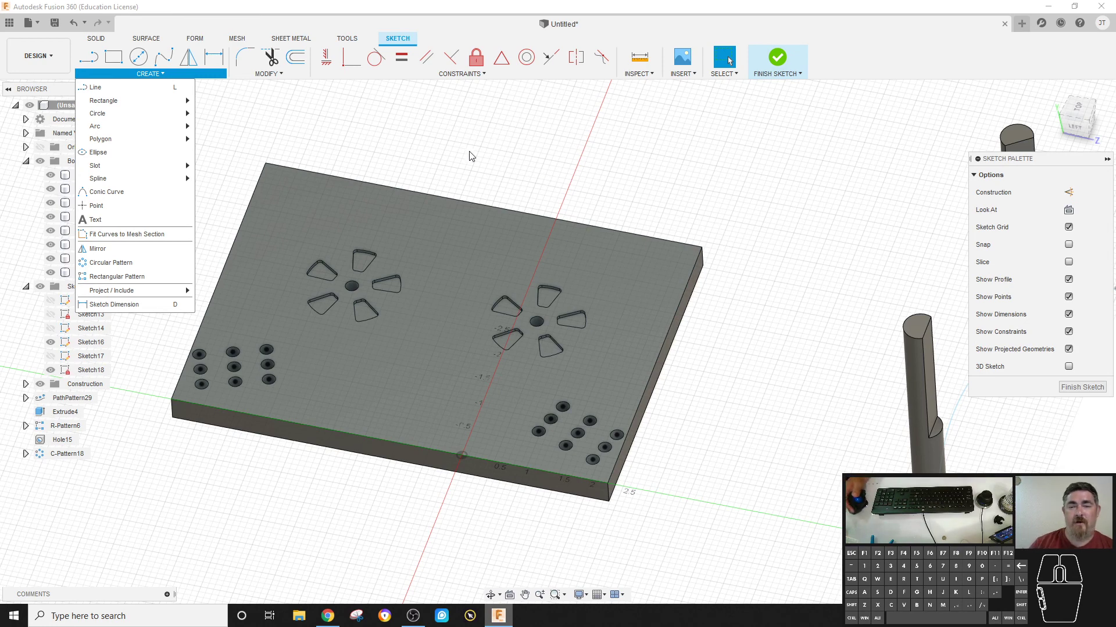
left_click(305, 116)
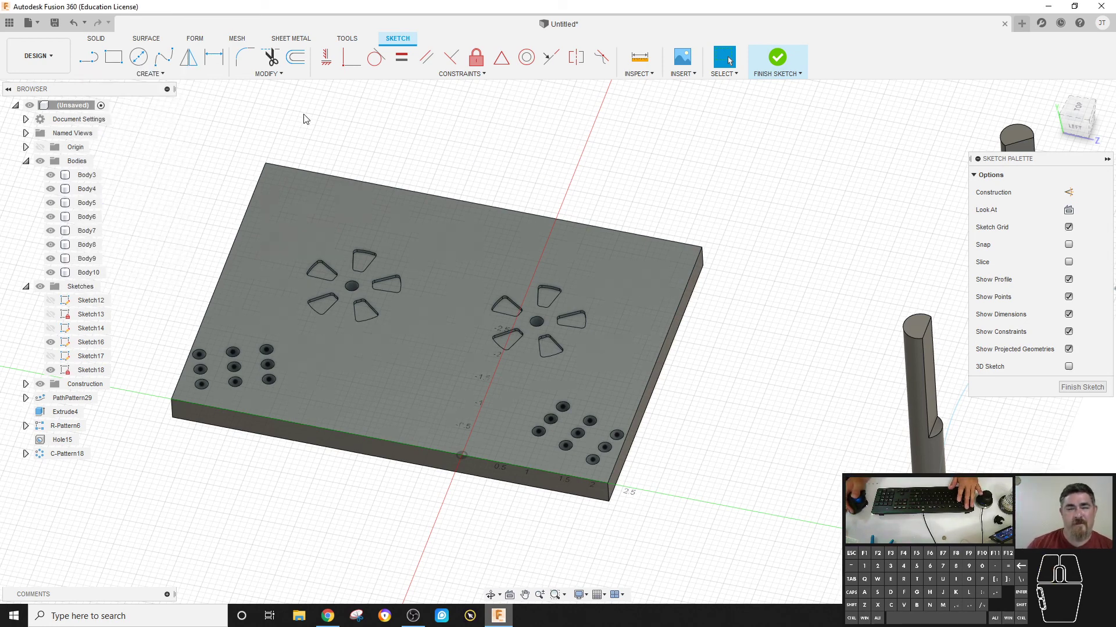
key("ctrl+z")
key("ctrl+z")
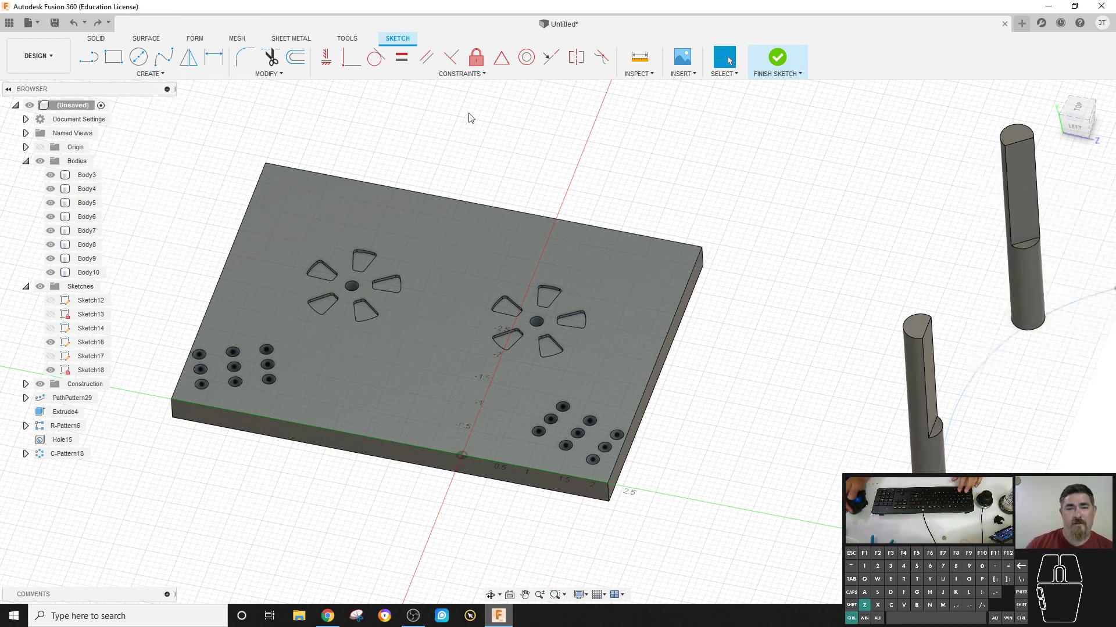
key("ctrl+z")
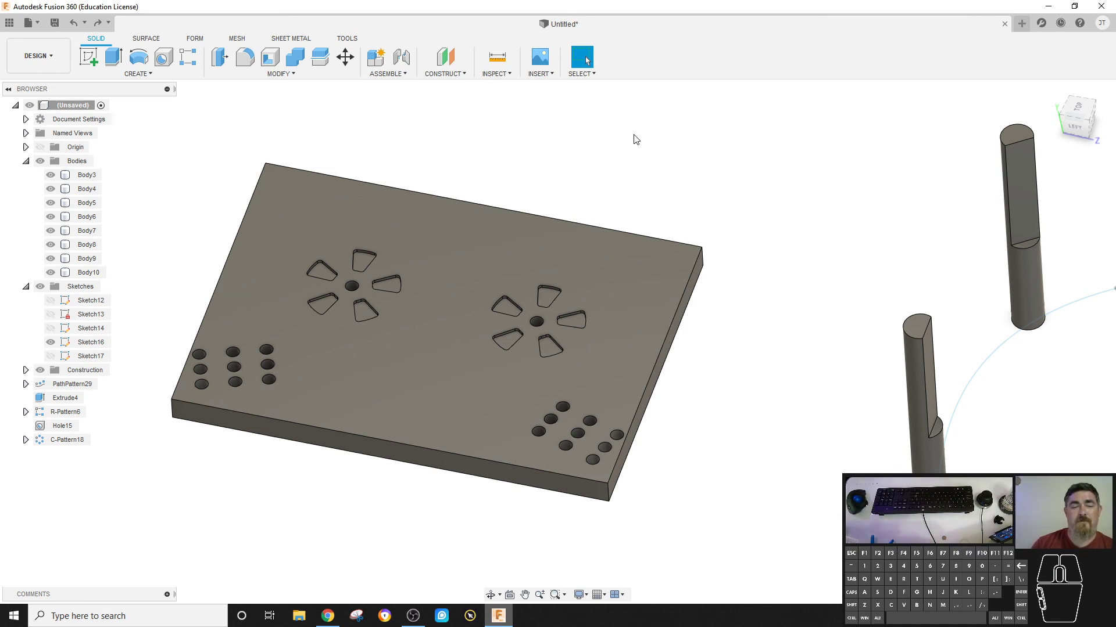
left_click(138, 74)
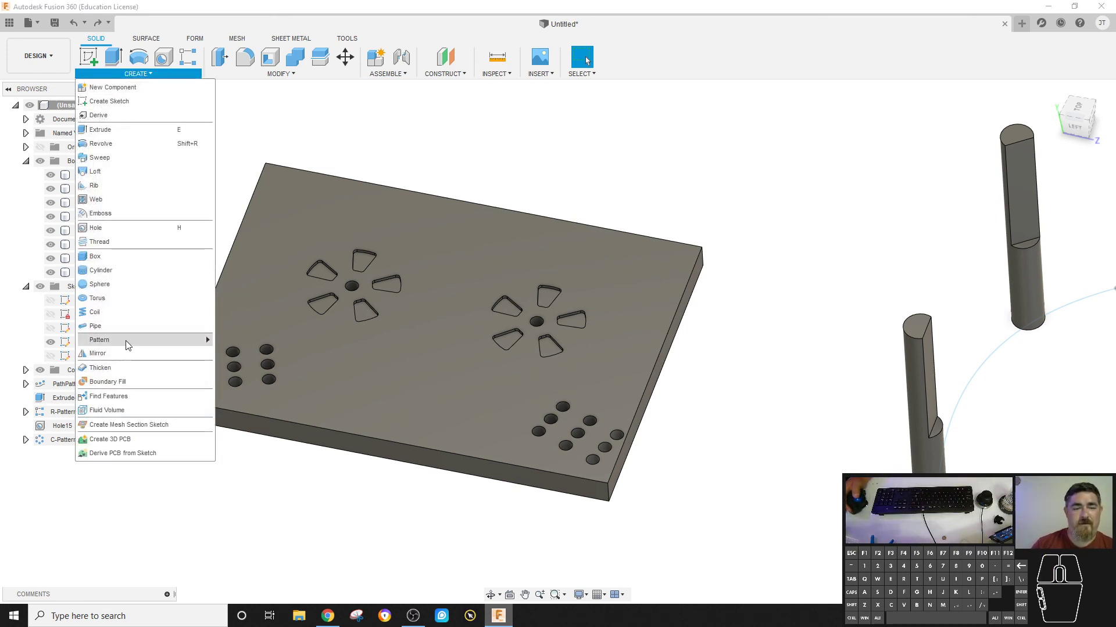
mouse_move(134, 341)
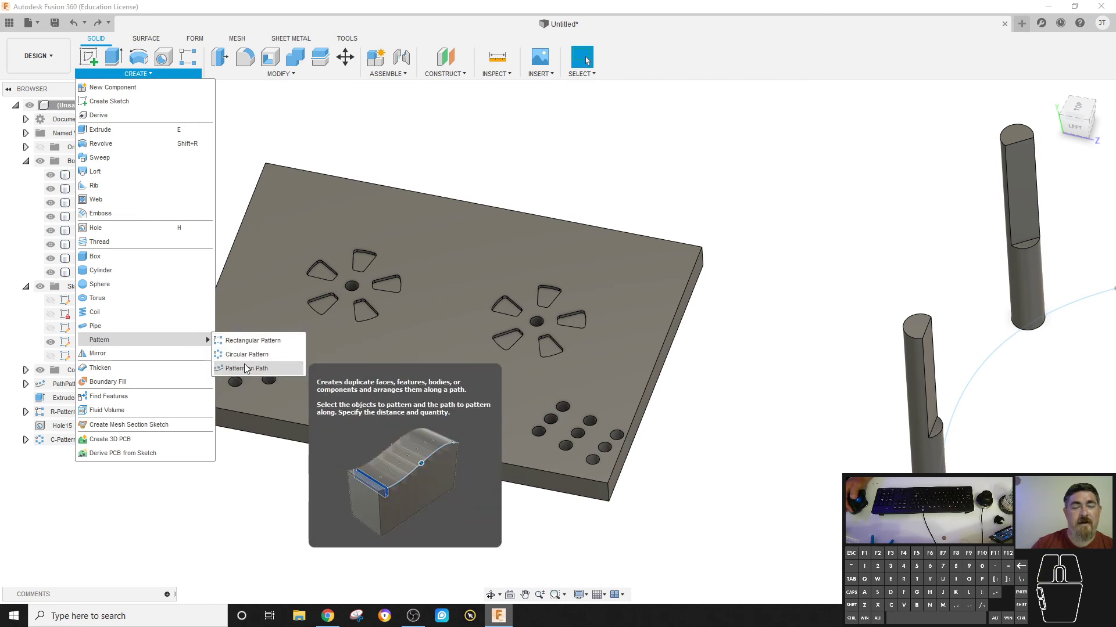
left_click(596, 142)
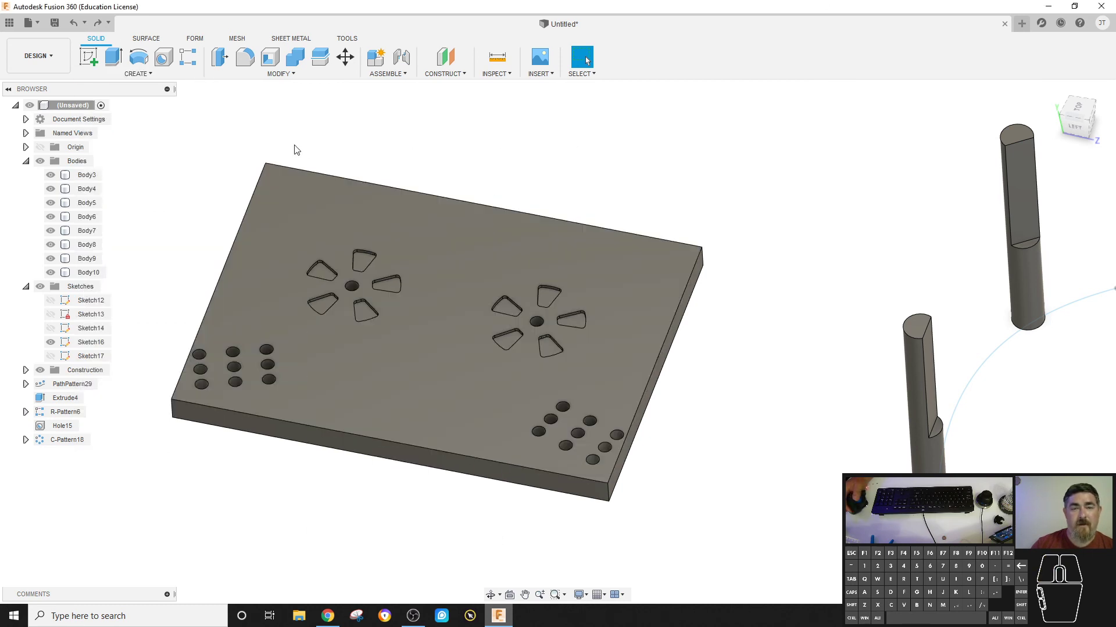